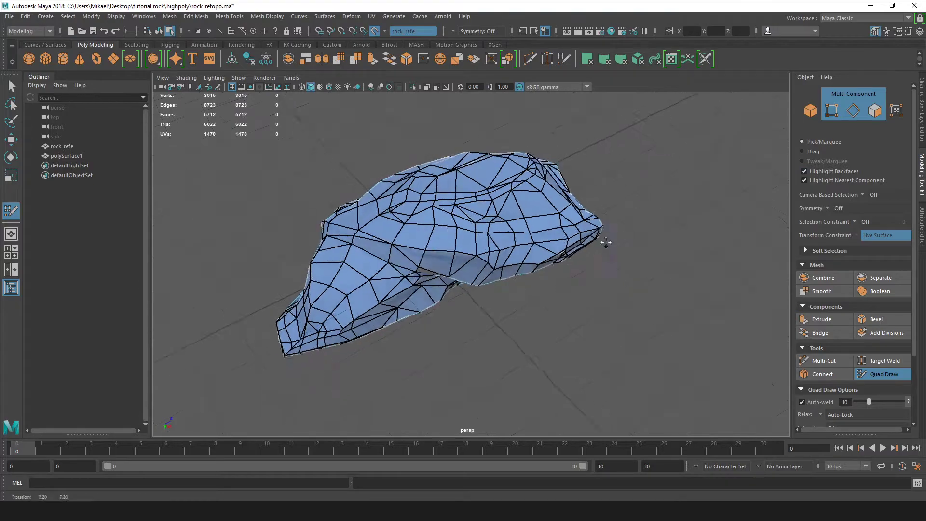
Step: Weld two neighbouring vertices in the middle of the rock's broad, gently sloping face with Quad Draw
mouse_move(605, 242)
alt+mouse_down()
mouse_move(404, 230)
mouse_move(463, 257)
mouse_move(401, 228)
mouse_move(474, 244)
mouse_move(646, 196)
mouse_move(659, 242)
mouse_move(603, 249)
alt+mouse_up()
alt+middle_drag(602, 249, 607, 221)
mouse_move(606, 221)
alt+mouse_down()
mouse_move(618, 224)
mouse_move(617, 209)
mouse_move(599, 222)
alt+mouse_up()
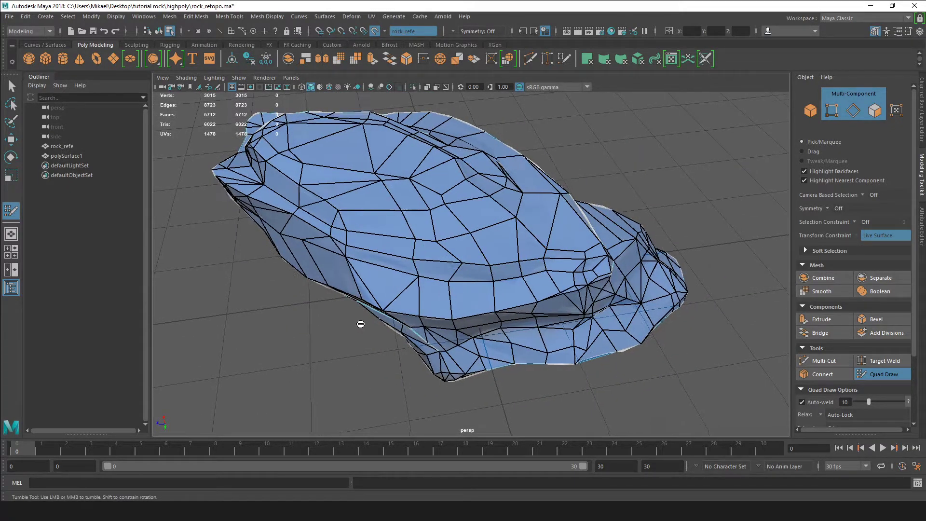
alt+right_drag(361, 324, 416, 288)
alt+middle_drag(420, 234, 443, 255)
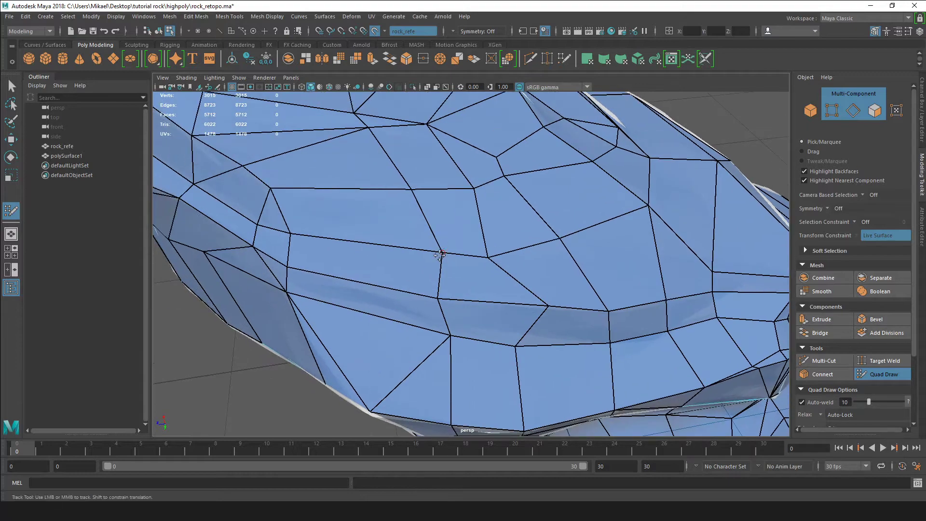
alt+drag(409, 284, 452, 294)
alt+middle_drag(453, 293, 453, 298)
scroll(452, 298, down, 10)
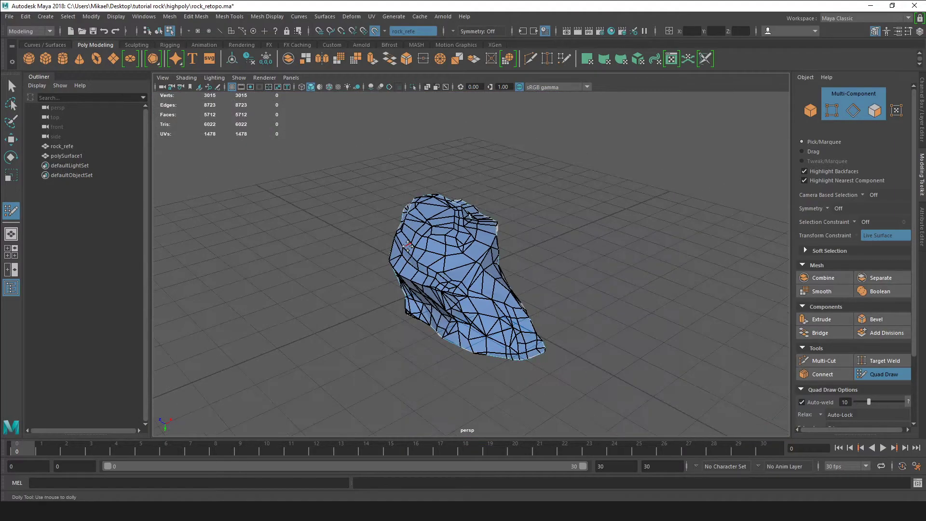
scroll(408, 246, up, 10)
alt+drag(408, 245, 480, 254)
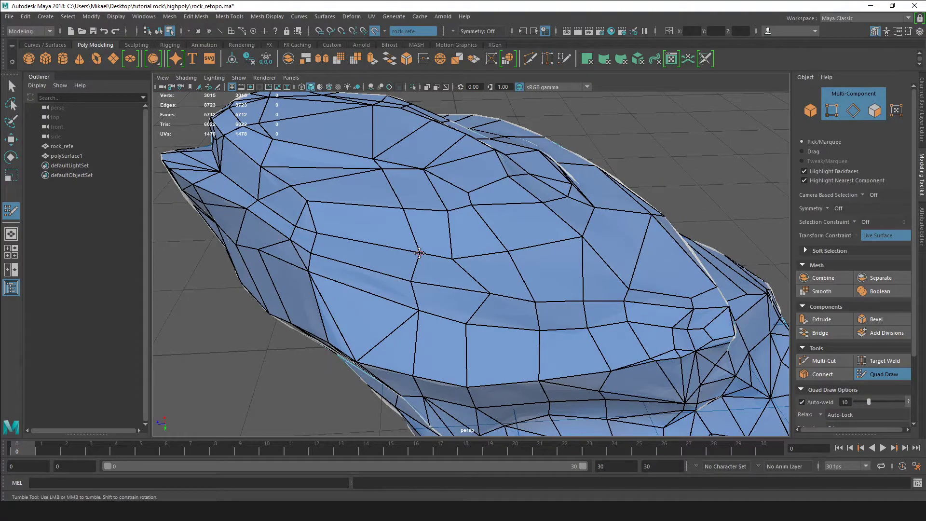
alt+drag(411, 270, 384, 356)
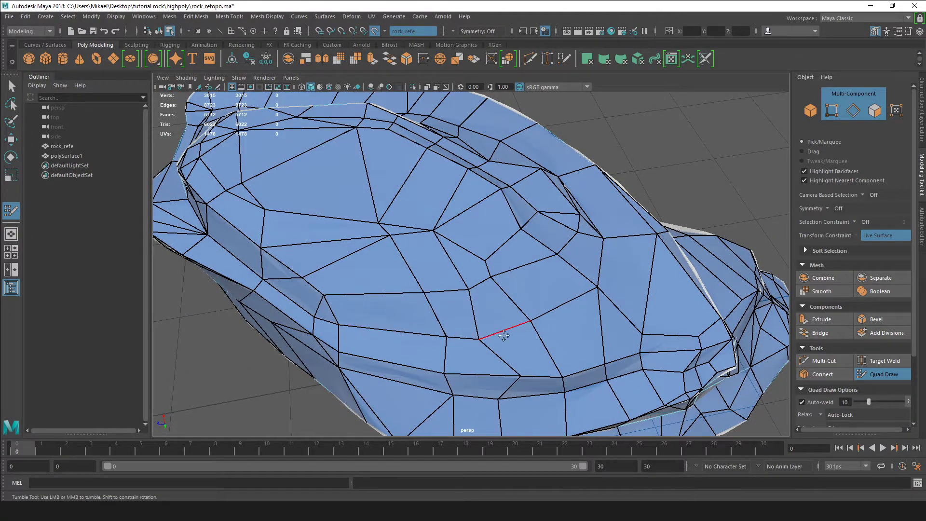
alt+drag(503, 335, 406, 327)
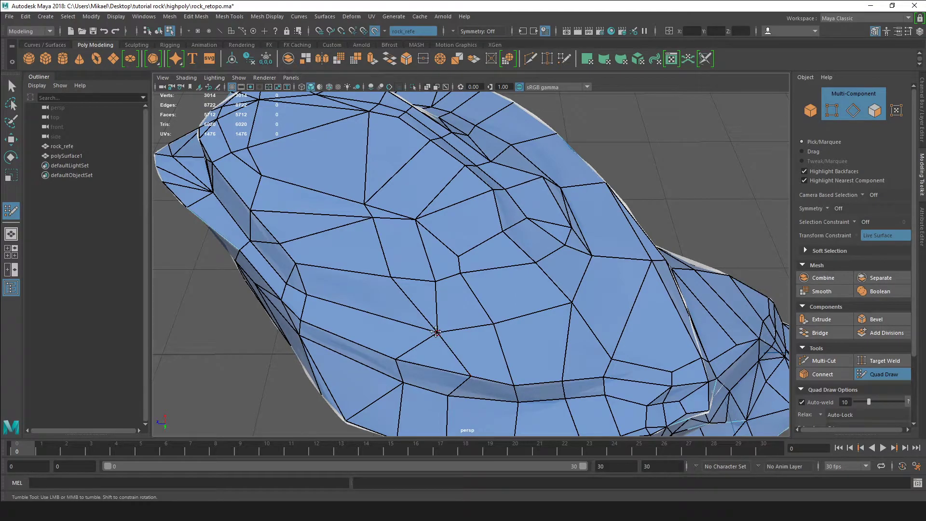
Step: Weld two close vertices beside the crease under the rock's overhang, collapsing the small triangle there
alt+drag(365, 341, 376, 271)
alt+middle_drag(376, 271, 403, 267)
mouse_move(403, 268)
alt+mouse_down()
mouse_move(414, 246)
mouse_move(314, 254)
mouse_move(435, 273)
mouse_move(406, 266)
alt+mouse_up()
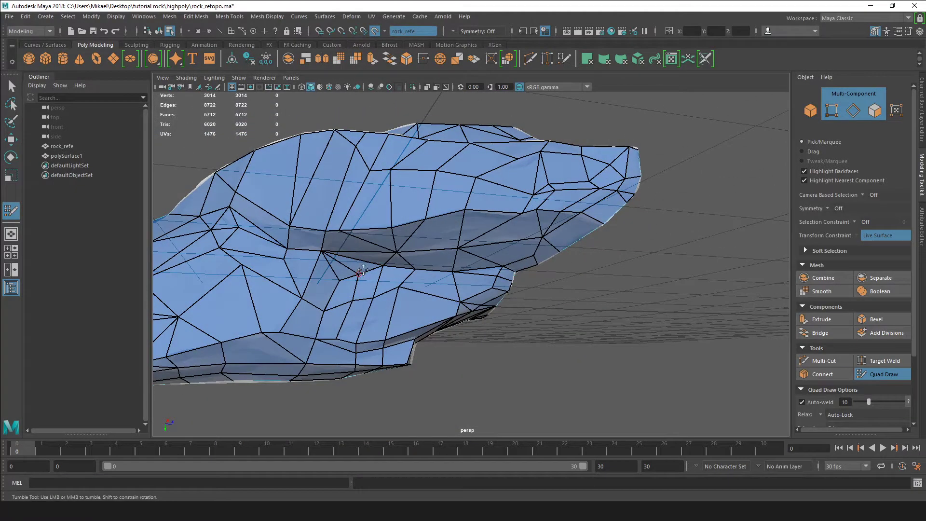
scroll(430, 272, up, 5)
alt+middle_drag(433, 273, 532, 275)
mouse_move(533, 274)
alt+mouse_down()
mouse_move(580, 295)
mouse_move(584, 283)
mouse_move(569, 270)
mouse_move(521, 263)
mouse_move(444, 279)
alt+mouse_up()
scroll(410, 295, down, 5)
drag(391, 296, 482, 277)
scroll(486, 272, down, 4)
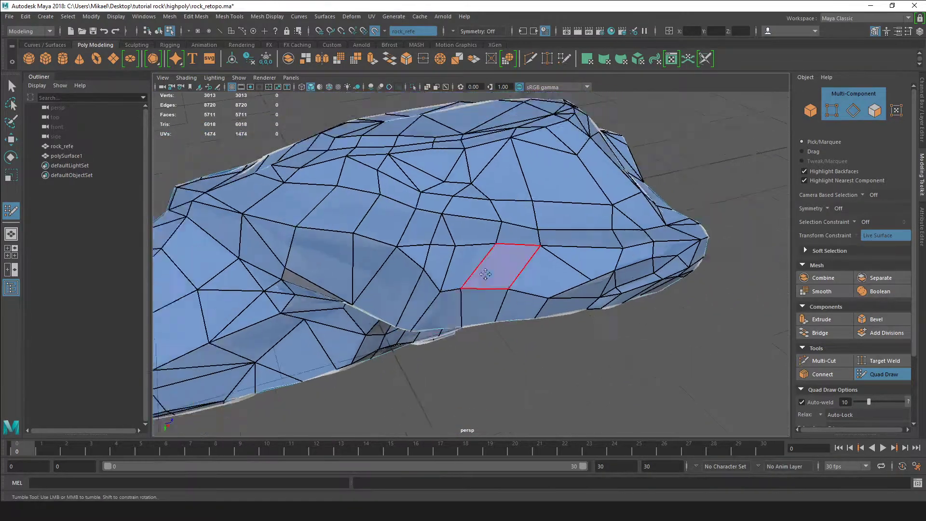
Step: Weld the two close vertices of the narrow sliver face near the rock's end, removing that face
alt+middle_drag(508, 256, 409, 280)
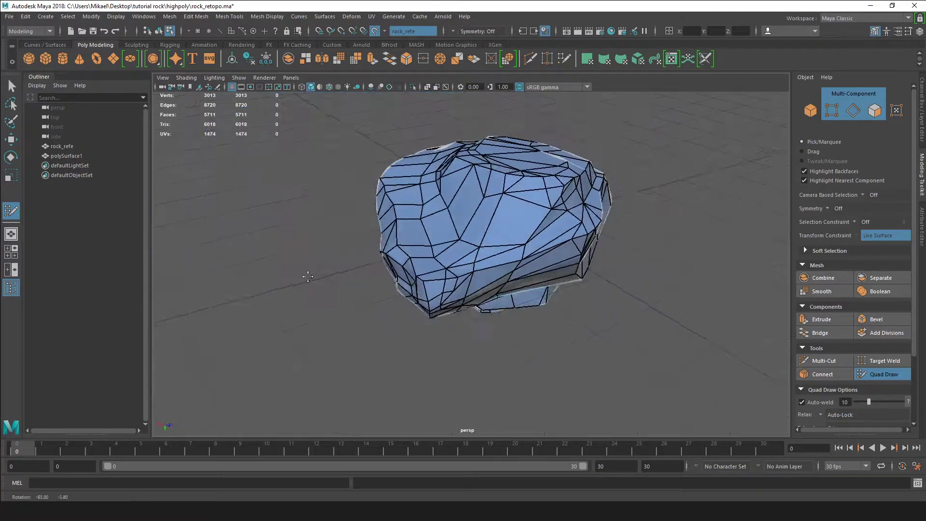
alt+drag(308, 276, 351, 305)
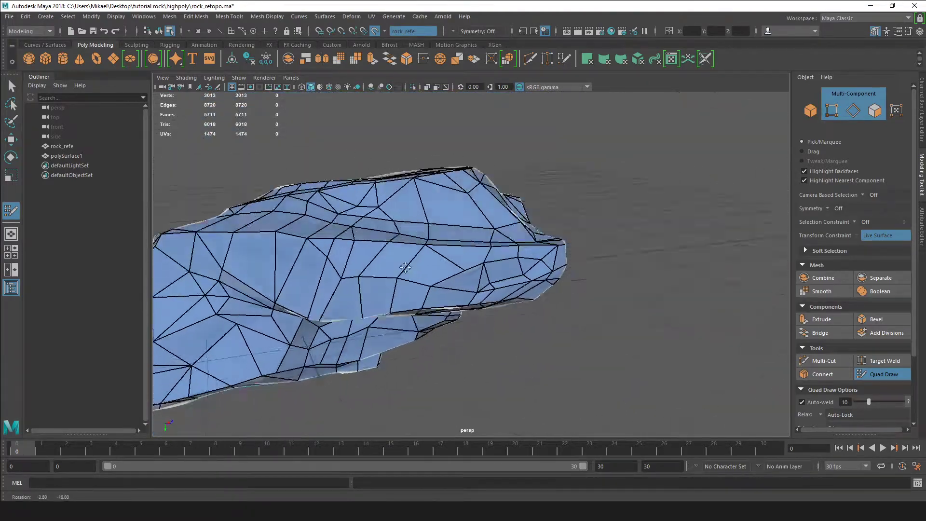
alt+drag(485, 265, 450, 291)
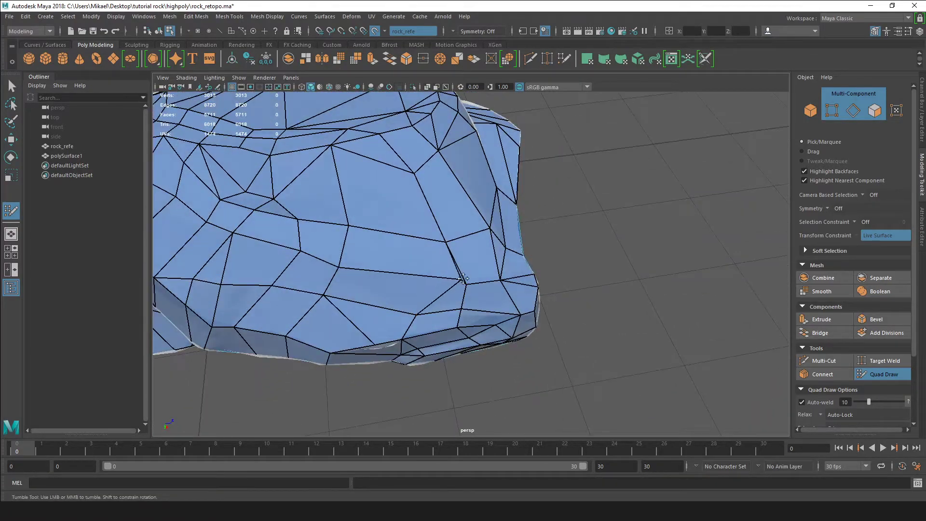
scroll(456, 281, down, 5)
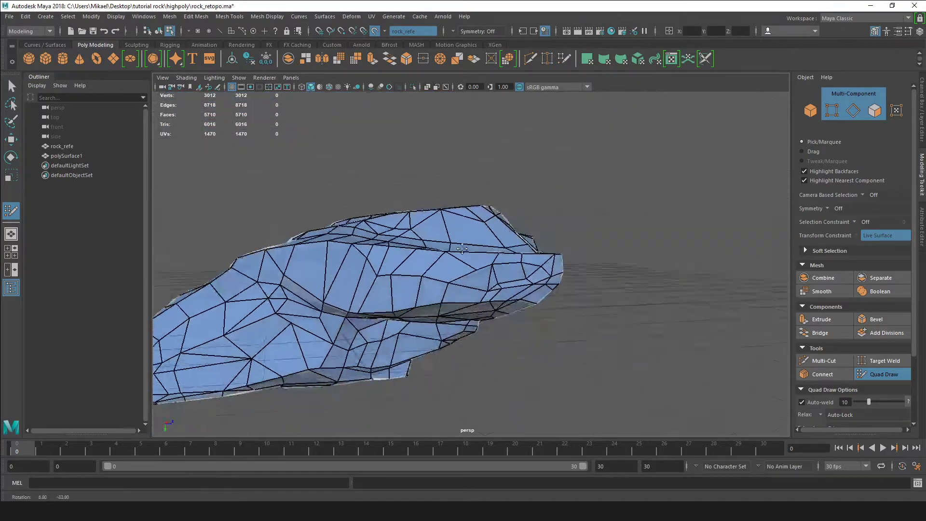
Step: Weld two more pairs of close vertices on the rock's large faces to simplify the retopology mesh
mouse_move(531, 287)
alt+mouse_down()
mouse_move(595, 275)
mouse_move(666, 277)
mouse_move(494, 286)
mouse_move(526, 270)
mouse_move(544, 241)
mouse_move(507, 208)
mouse_move(498, 165)
mouse_move(493, 194)
alt+mouse_up()
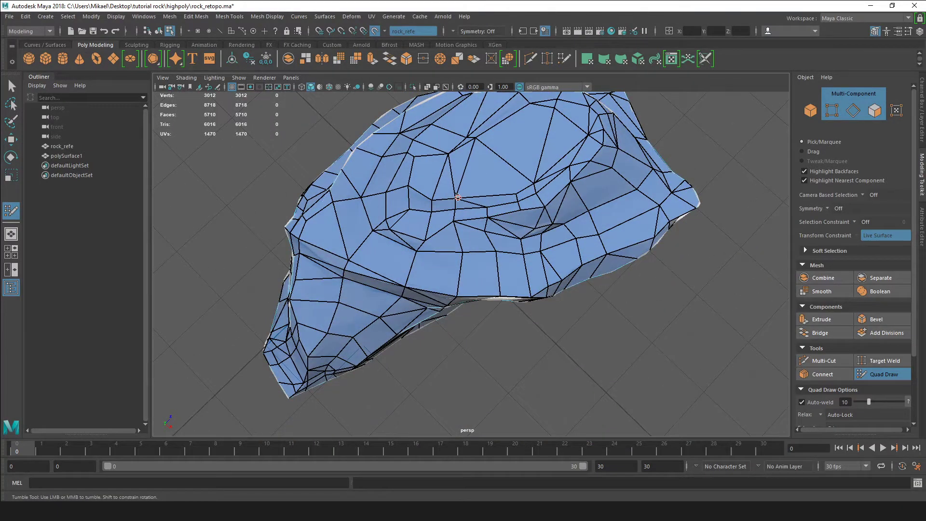
alt+drag(558, 246, 579, 167)
scroll(481, 216, down, 4)
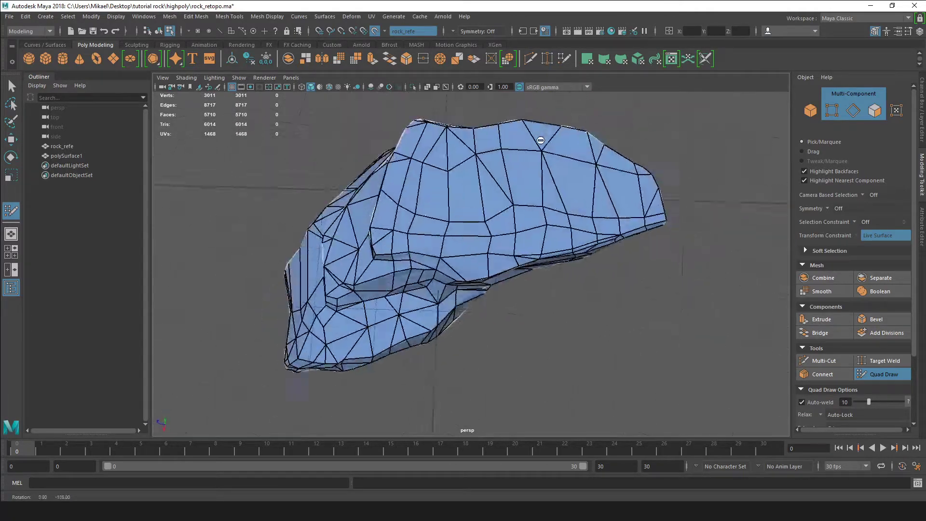
alt+drag(540, 141, 419, 140)
alt+drag(488, 189, 418, 118)
scroll(444, 130, down, 4)
alt+middle_drag(482, 149, 416, 169)
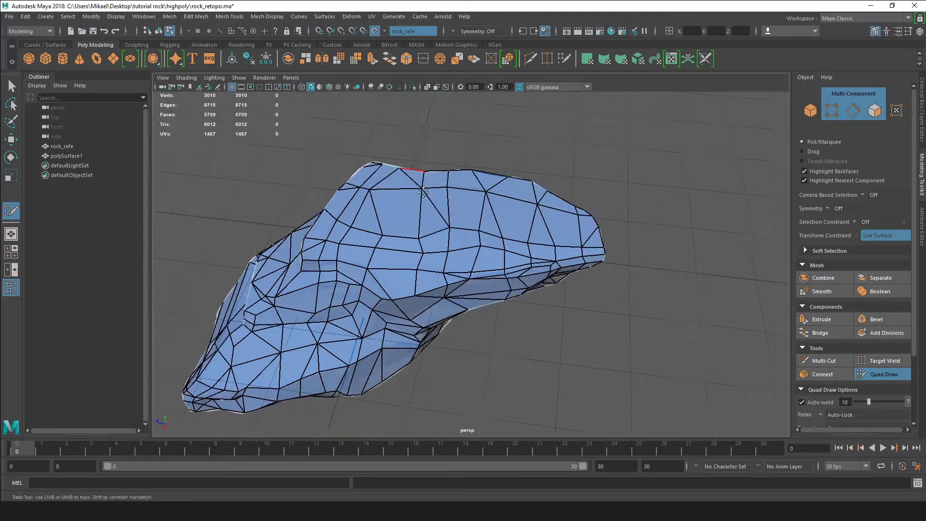
Step: Cut a new edge between two vertices across the face at the overhang crease with Multi-Cut, then return to Quad Draw
alt+drag(416, 170, 443, 286)
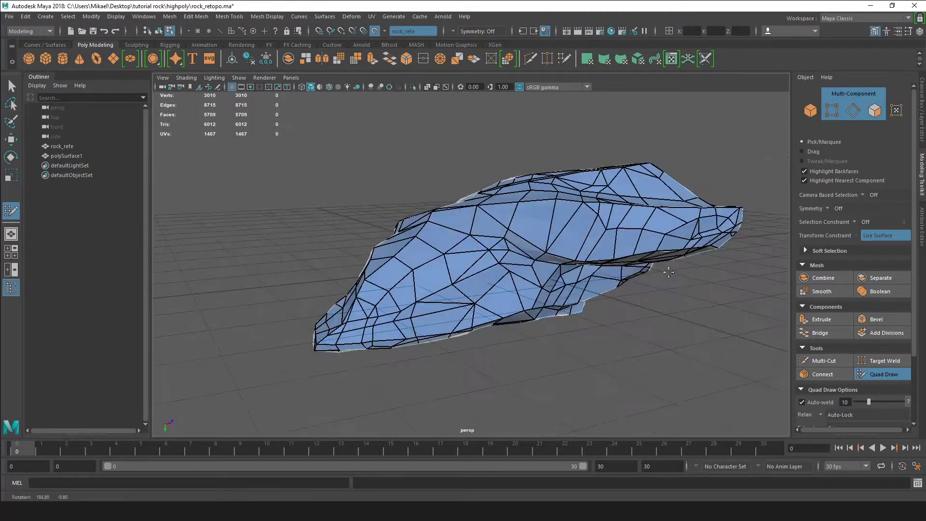
alt+drag(571, 279, 517, 182)
alt+drag(438, 260, 650, 270)
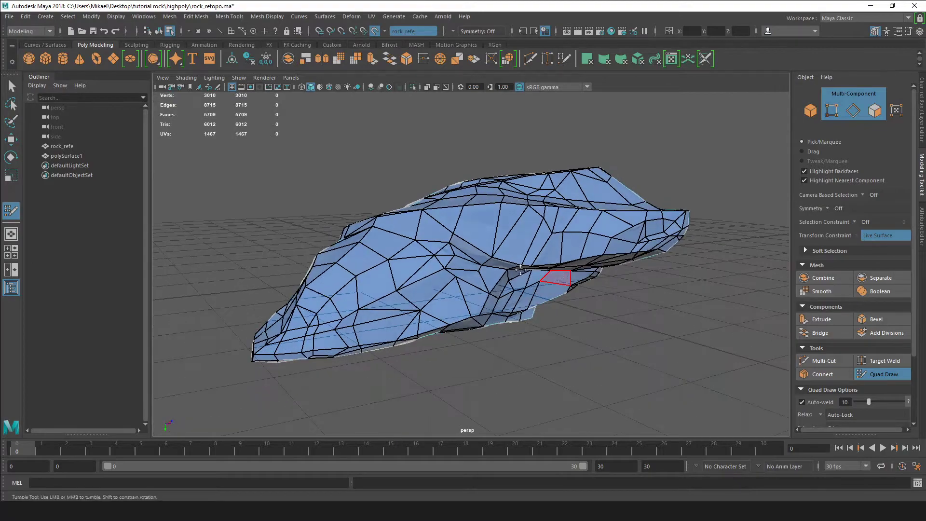
mouse_move(520, 269)
alt+mouse_down()
mouse_move(535, 263)
mouse_move(510, 259)
mouse_move(515, 275)
alt+mouse_up()
click(820, 361)
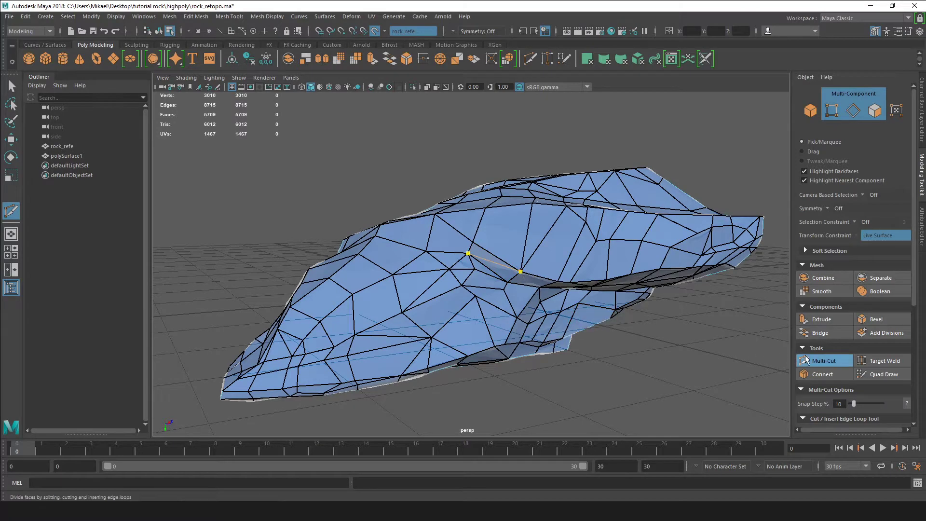
click(875, 374)
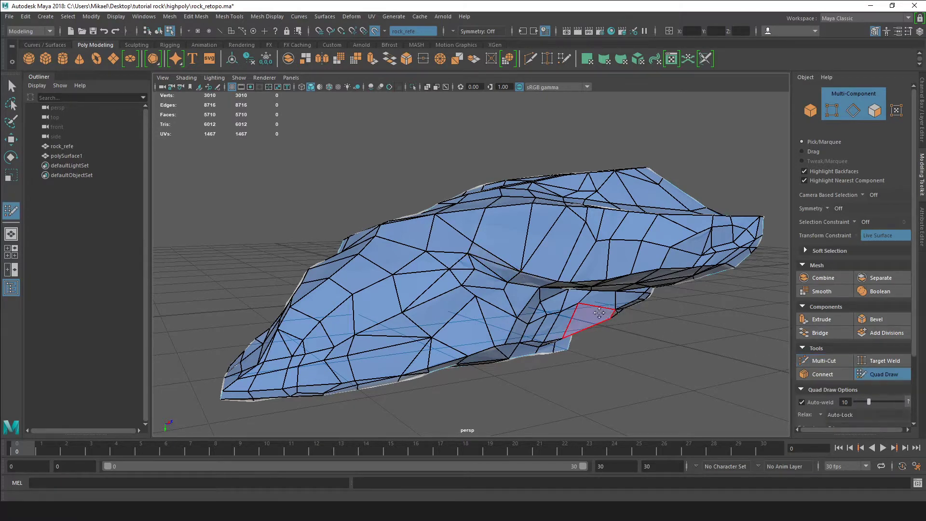
Step: Exit Quad Draw, remove the live surface from rock_refe and hide that reference mesh
mouse_move(589, 319)
alt+mouse_down()
mouse_move(646, 294)
mouse_move(647, 317)
mouse_move(581, 343)
mouse_move(622, 313)
mouse_move(748, 296)
mouse_move(758, 304)
alt+mouse_up()
alt+middle_drag(675, 282, 642, 275)
alt+drag(642, 275, 486, 273)
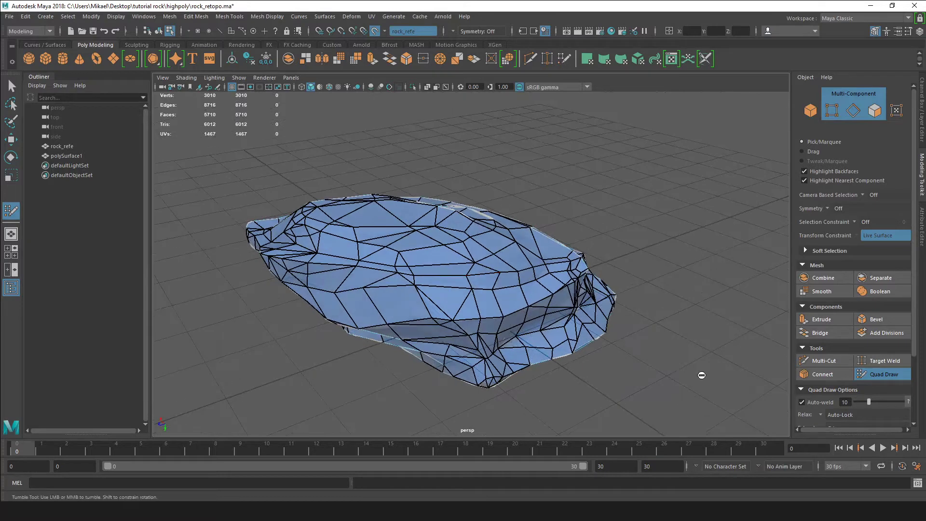
click(884, 374)
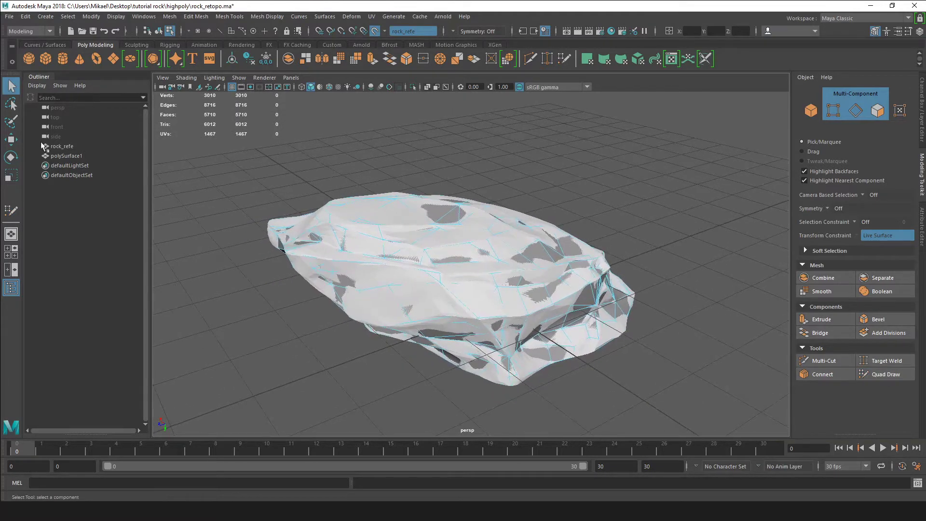
click(57, 146)
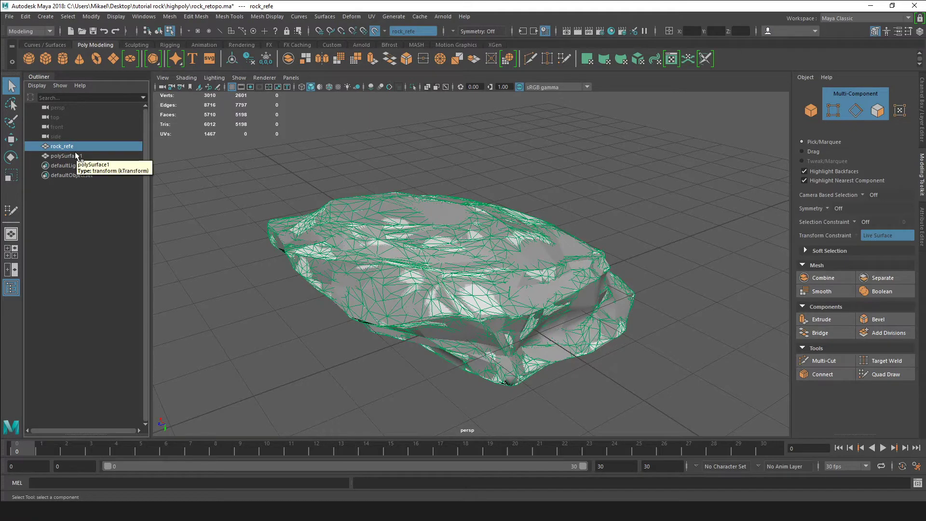
click(375, 32)
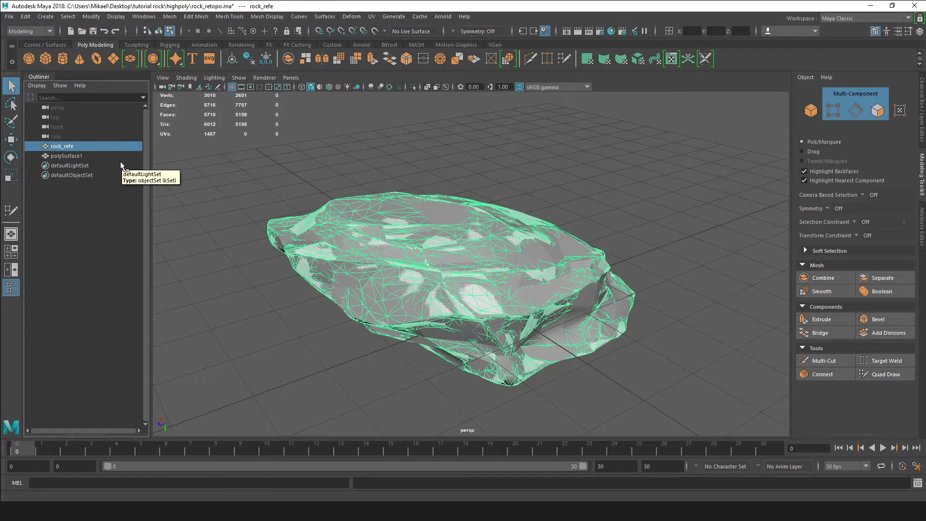
key(ctrl+h)
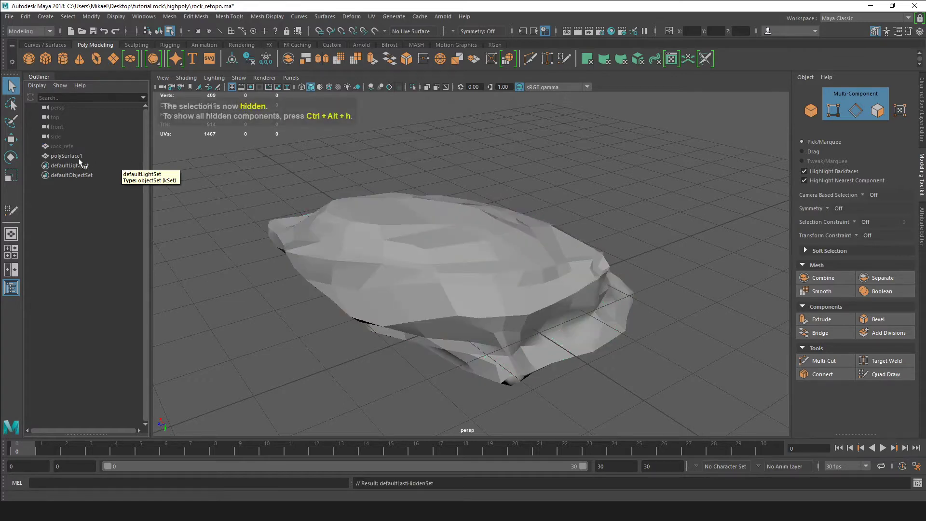
Step: Select all edges of polySurface1, apply Soften Edge to them and clear the selection
click(78, 157)
alt+drag(297, 250, 424, 288)
click(854, 116)
drag(262, 174, 636, 386)
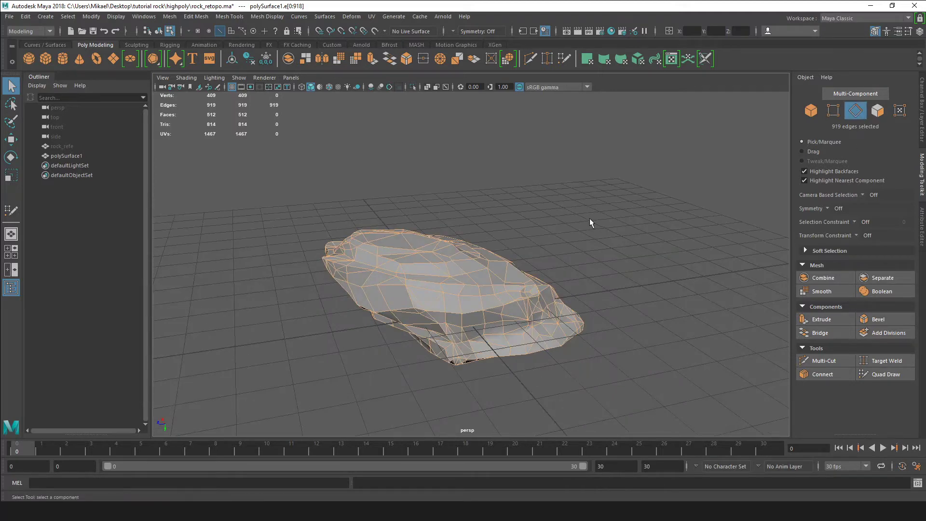
alt+drag(589, 219, 542, 205)
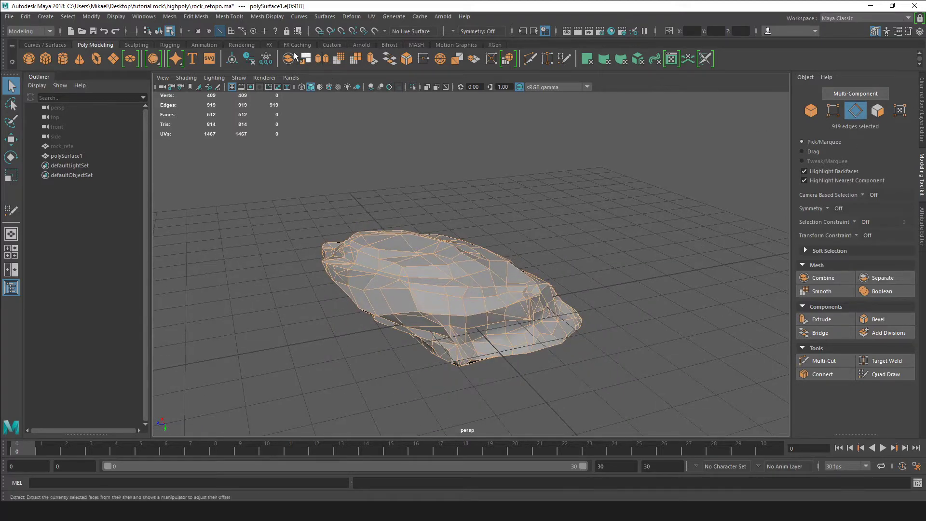
click(268, 16)
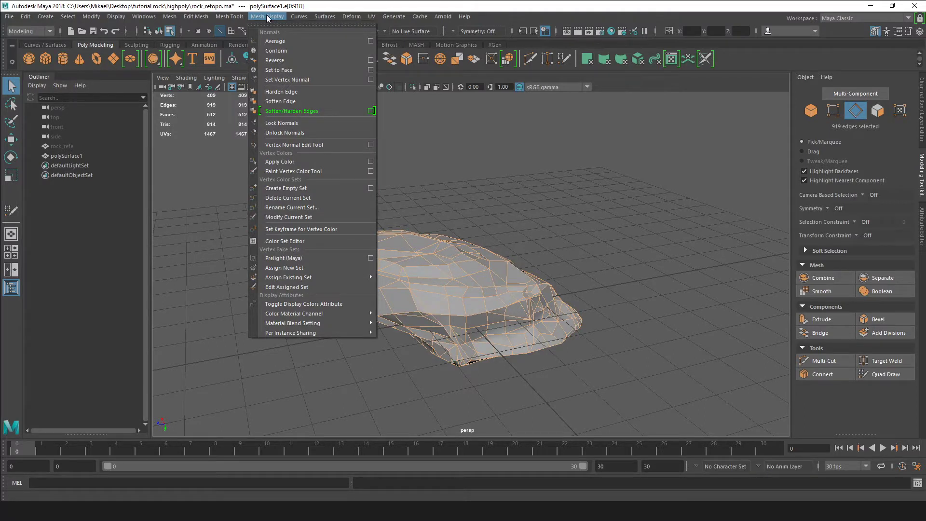
click(280, 102)
mouse_move(402, 178)
alt+mouse_down()
mouse_move(361, 172)
mouse_move(376, 168)
mouse_move(455, 198)
mouse_move(453, 179)
mouse_move(688, 201)
mouse_move(527, 217)
alt+mouse_up()
click(455, 198)
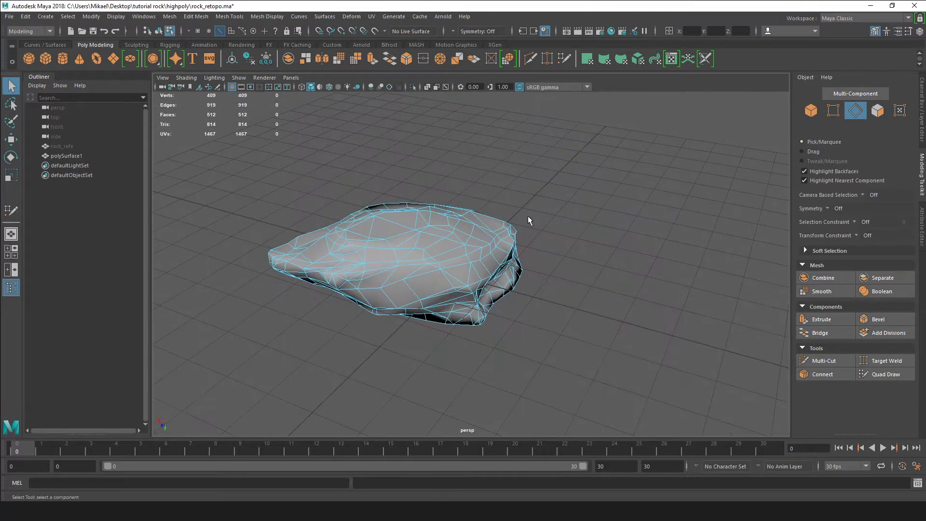
Step: Select the first connected edges along the sharp ridge that runs below the rock's upper face
alt+drag(463, 163, 456, 158)
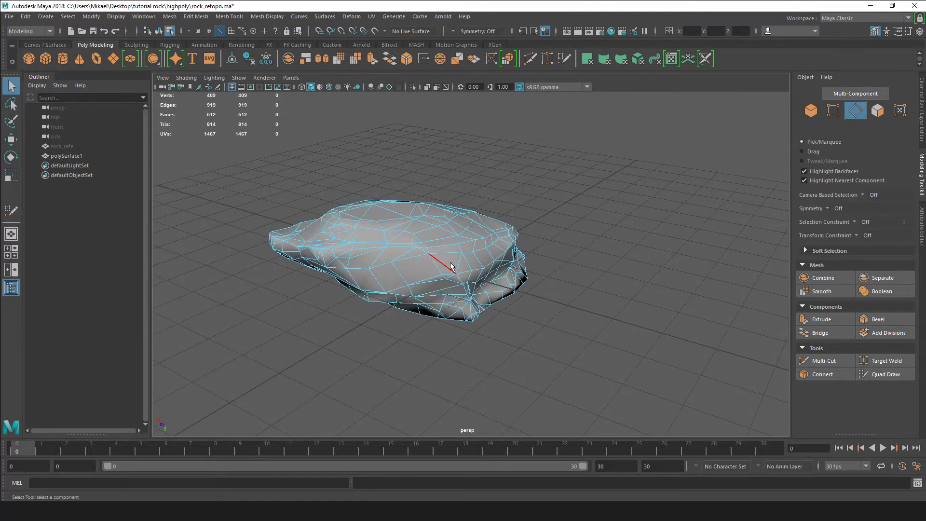
scroll(450, 262, up, 4)
alt+middle_drag(450, 262, 545, 241)
alt+drag(545, 245, 471, 270)
click(482, 307)
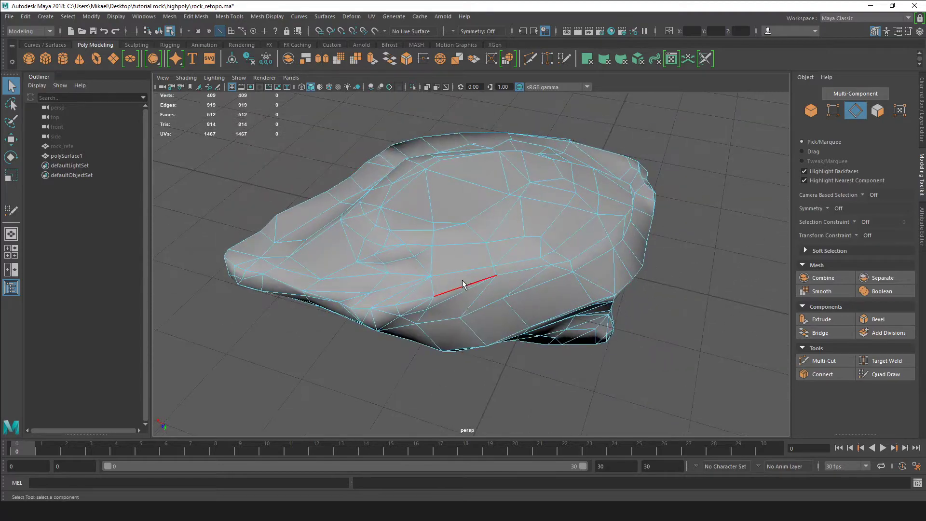
alt+drag(524, 286, 491, 270)
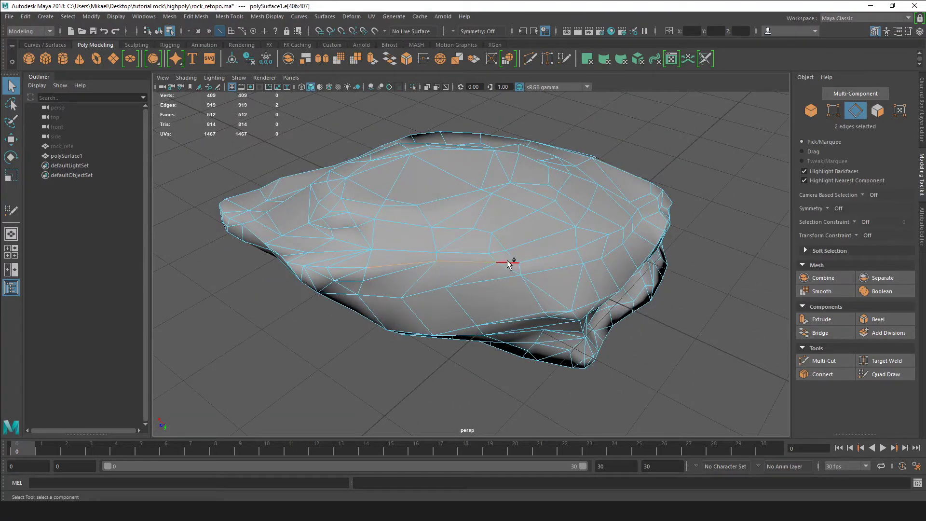
shift+click(598, 246)
alt+drag(598, 246, 622, 264)
scroll(620, 241, up, 3)
mouse_move(617, 209)
alt+mouse_down()
mouse_move(489, 270)
mouse_move(555, 270)
mouse_move(529, 275)
mouse_move(637, 201)
mouse_move(495, 231)
mouse_move(527, 217)
mouse_move(608, 213)
alt+mouse_up()
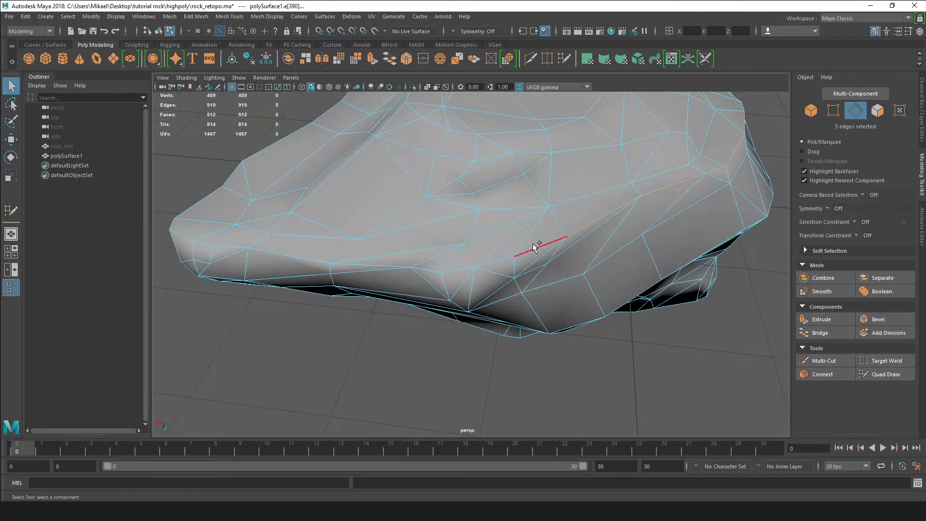
Step: Extend the edge selection along the sharp ridge below the rock's upper face, reaching the pointed tip
shift+click(501, 264)
alt+drag(501, 264, 617, 244)
shift+click(586, 153)
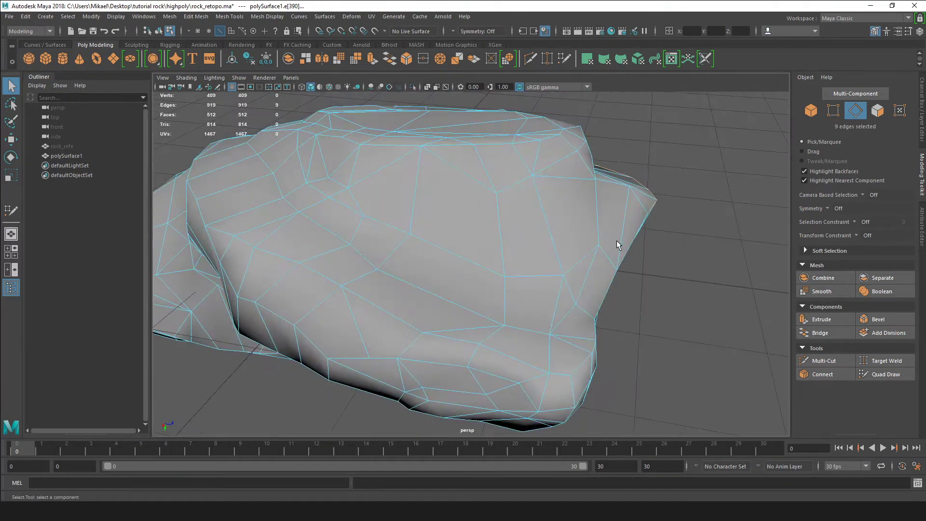
shift+click(606, 302)
alt+drag(606, 301, 499, 319)
scroll(490, 260, up, 4)
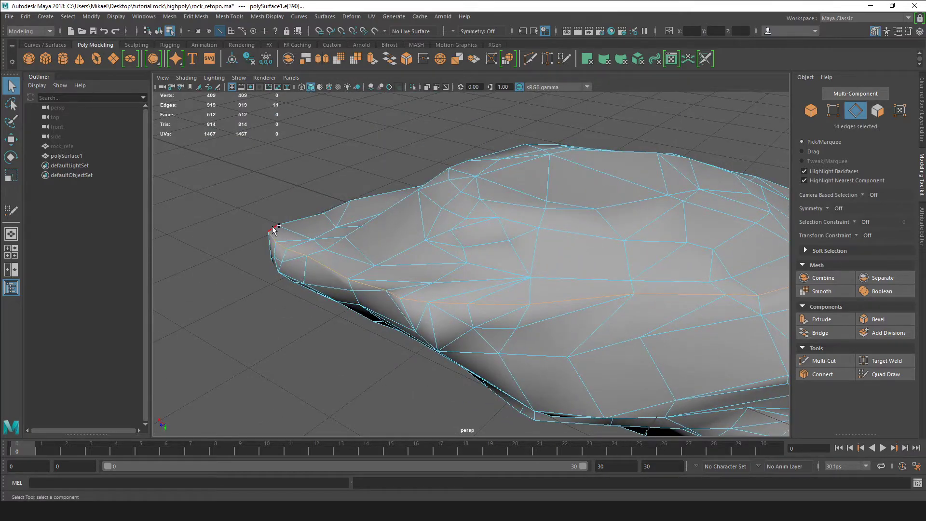
Step: Add the ridge edges that wrap around the pointed tip and start along the rock's opposite side
shift+click(291, 224)
alt+drag(290, 225, 480, 272)
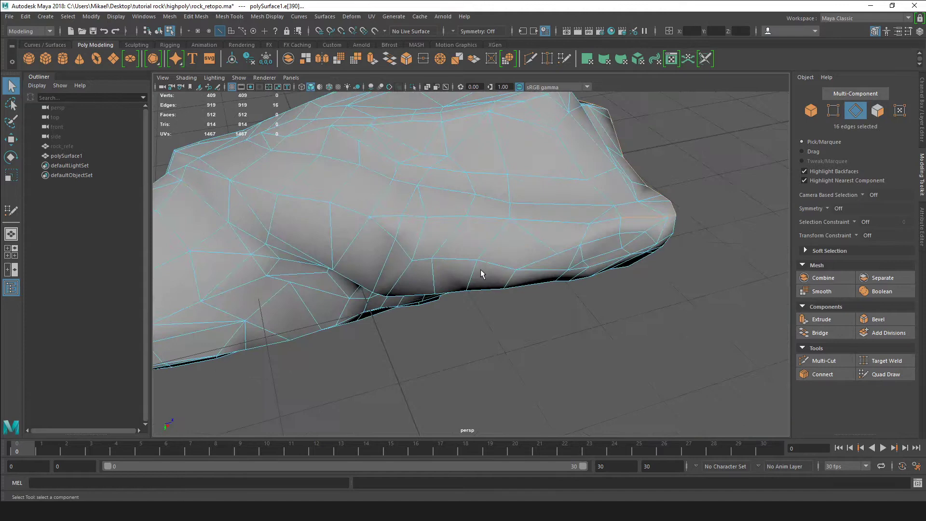
shift+click(600, 221)
alt+drag(600, 222, 515, 289)
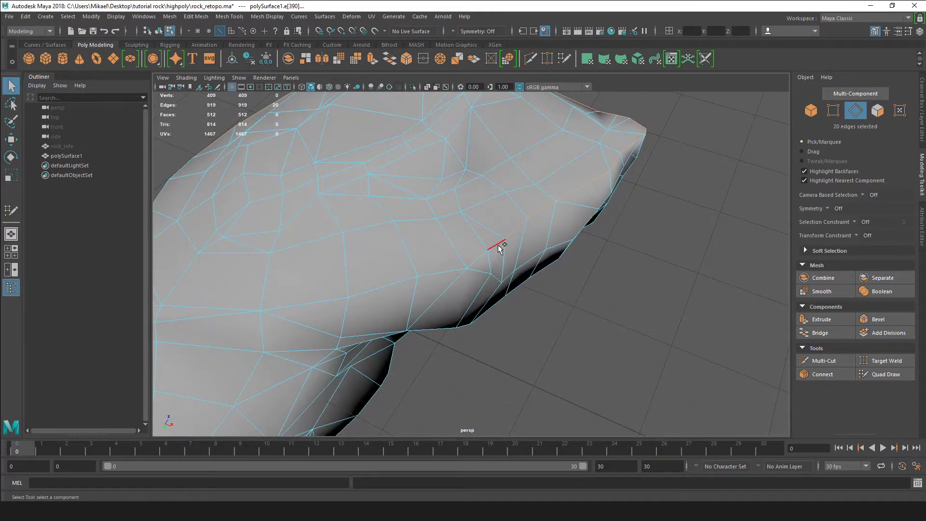
mouse_move(501, 255)
alt+mouse_down()
mouse_move(564, 233)
mouse_move(492, 220)
mouse_move(527, 251)
mouse_move(510, 258)
alt+mouse_up()
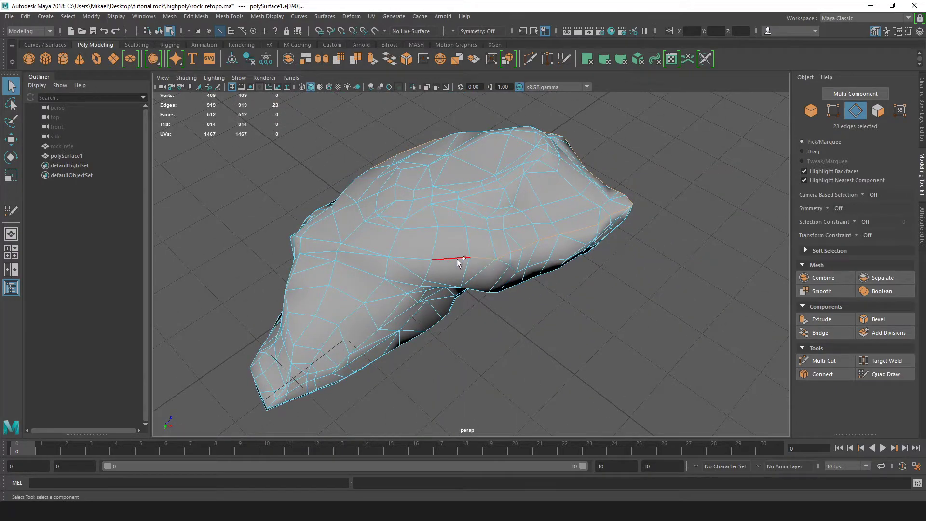
Step: Continue selecting the upper ridge edges along the opposite side as far as the rock's broad end
shift+click(417, 262)
alt+drag(418, 261, 478, 247)
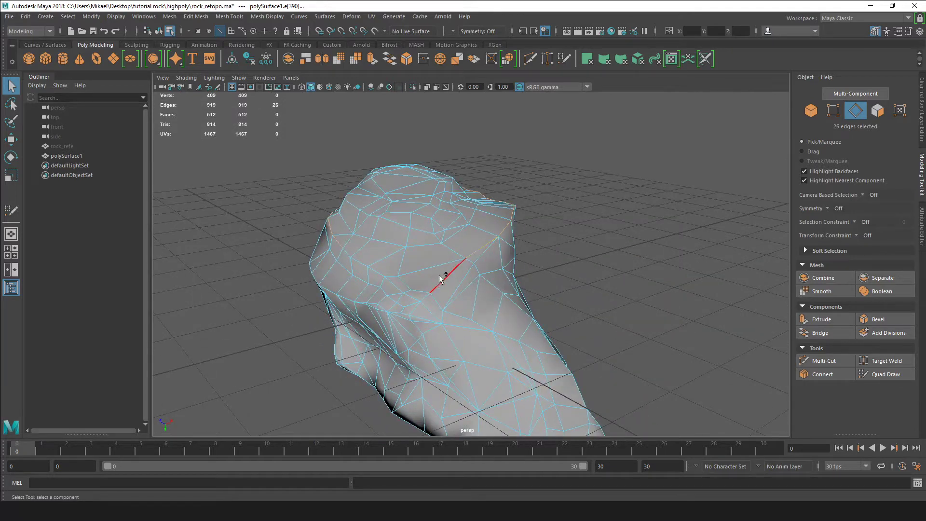
alt+drag(393, 321, 466, 330)
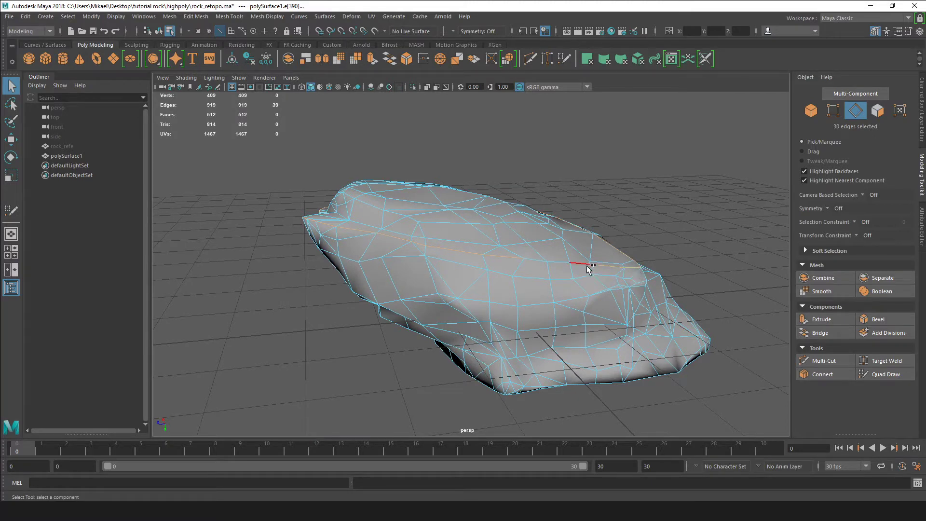
Step: Add the remaining ridge edges at the broad end and start a second line of edges just below them
alt+drag(513, 271, 533, 266)
scroll(665, 274, up, 2)
alt+middle_drag(664, 274, 518, 284)
alt+drag(518, 283, 501, 302)
shift+click(524, 264)
shift+click(441, 286)
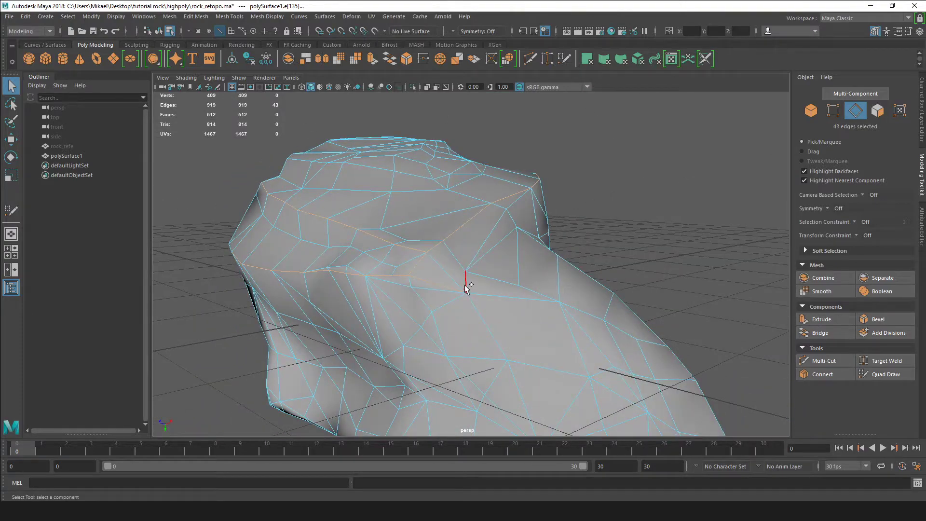
shift+click(485, 263)
alt+drag(485, 263, 516, 261)
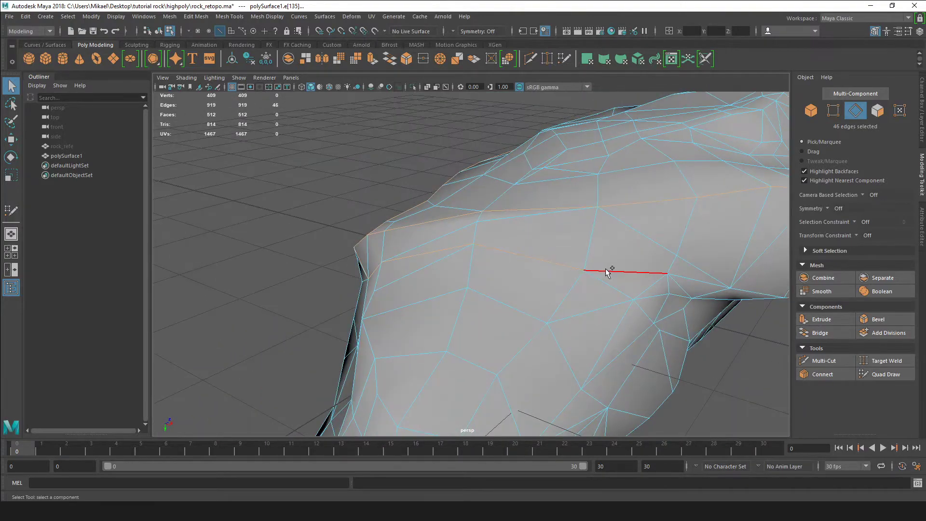
Step: Continue the lower line of edges along the overhang on the opposite side up to the pointed tip
alt+drag(606, 268, 381, 272)
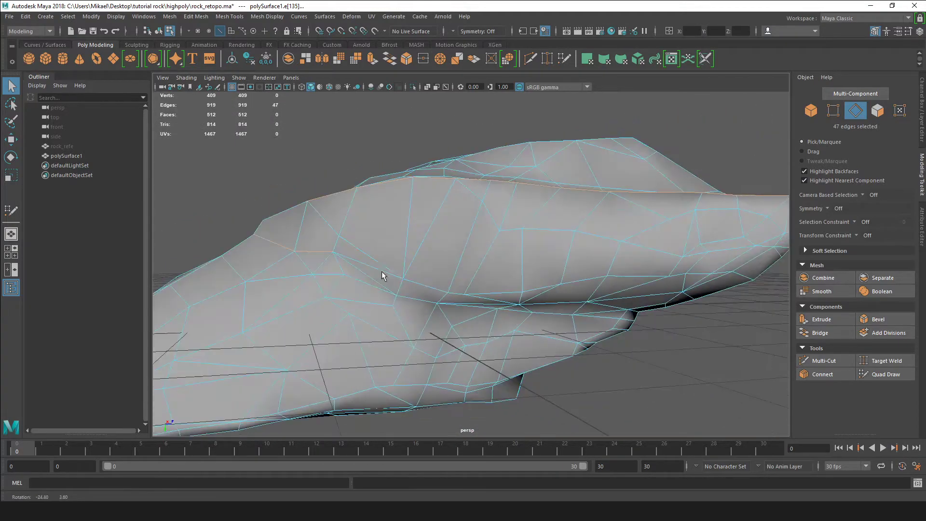
shift+click(486, 294)
alt+drag(486, 295, 246, 274)
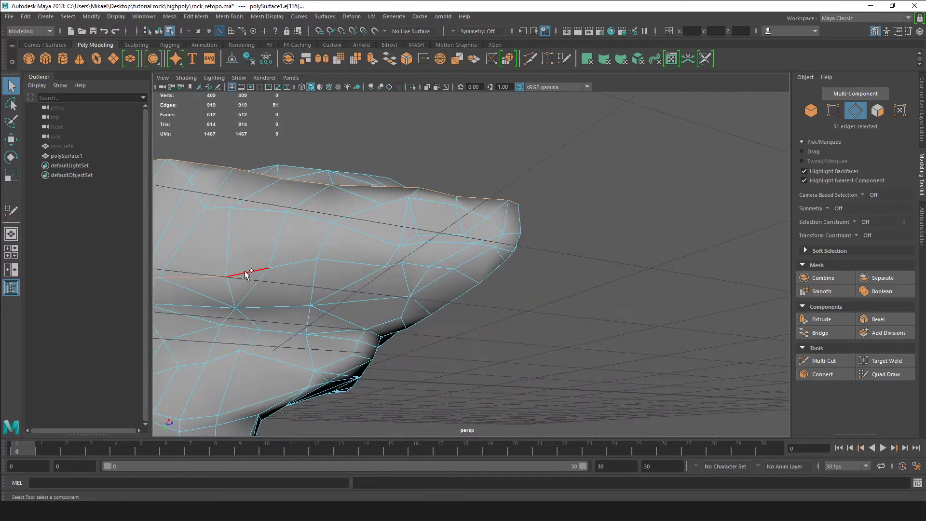
shift+click(333, 260)
alt+drag(334, 260, 596, 335)
shift+click(491, 270)
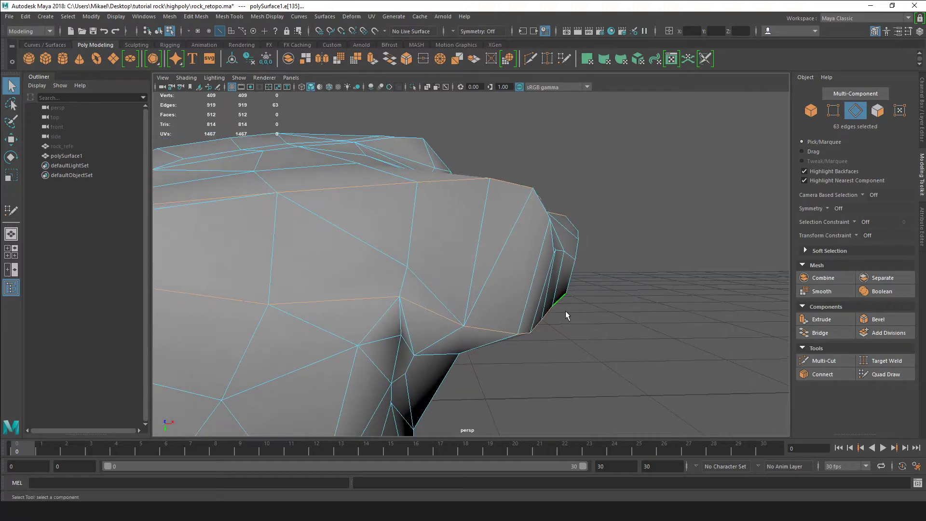
Step: Check the selected edges around the tip, and add edges just above the ridge on the upper face
alt+drag(577, 298, 579, 238)
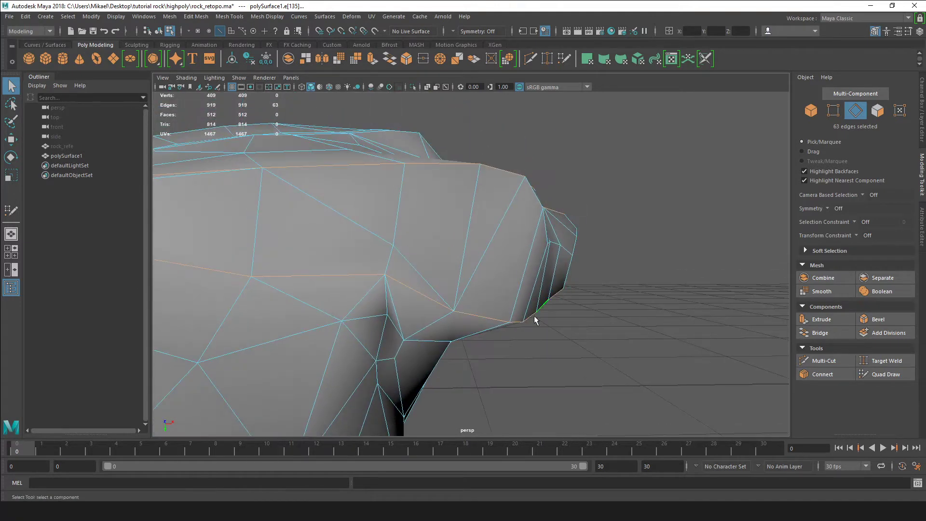
alt+drag(620, 344, 397, 317)
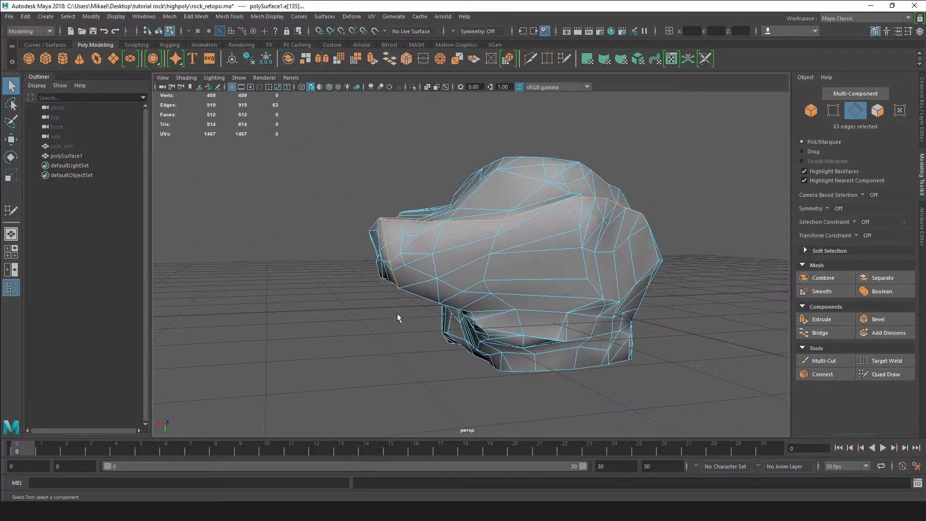
alt+drag(372, 268, 553, 277)
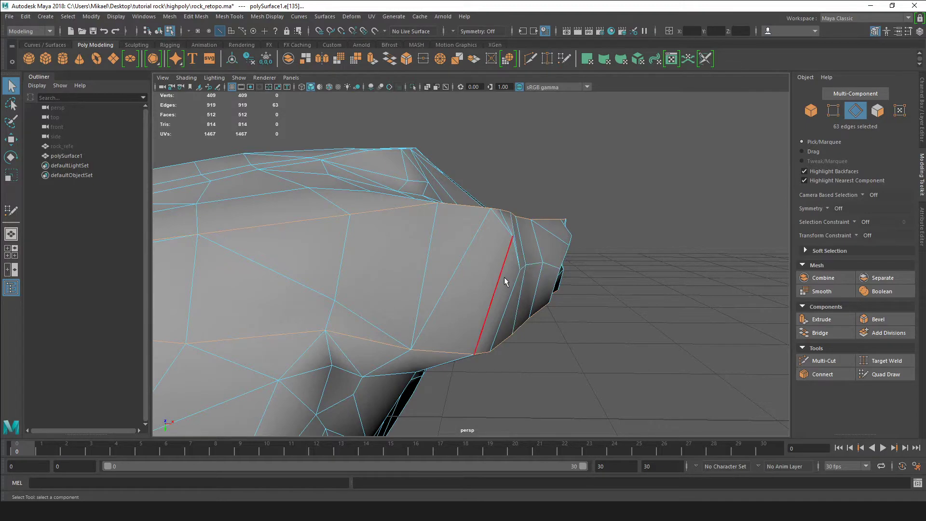
alt+drag(555, 284, 440, 273)
alt+drag(565, 321, 517, 321)
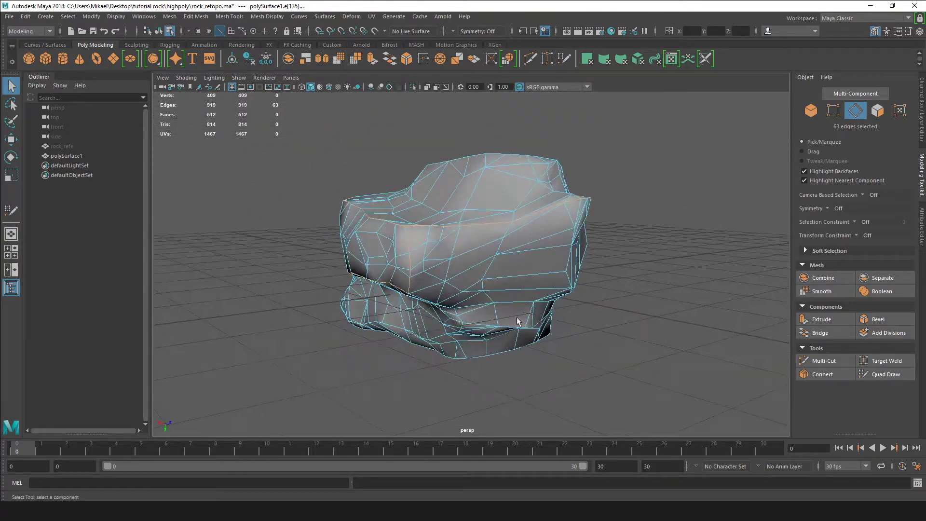
shift+click(539, 198)
alt+drag(525, 212, 501, 236)
alt+drag(585, 222, 453, 250)
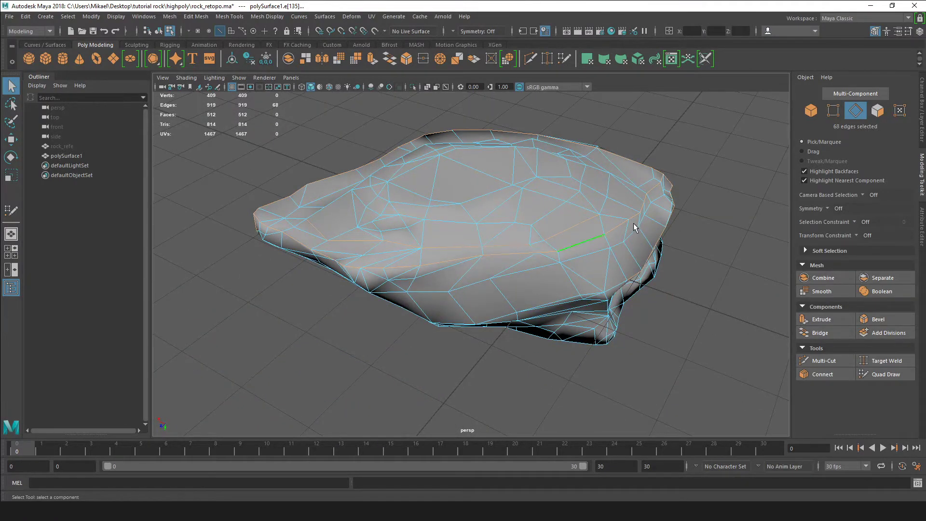
alt+drag(633, 224, 542, 289)
shift+click(566, 323)
alt+drag(566, 322, 478, 264)
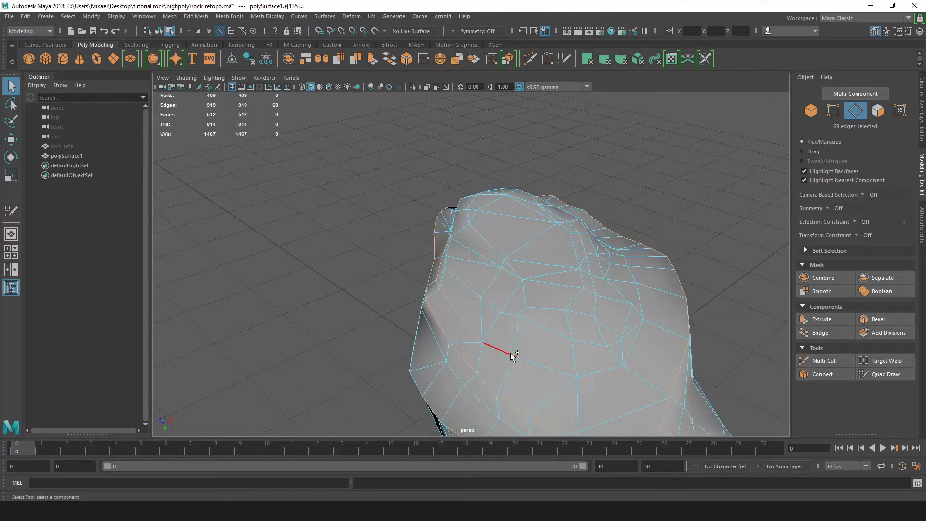
Step: Add edges on the upper face where it rises from the pointed tip towards the raised top
alt+drag(541, 354, 568, 260)
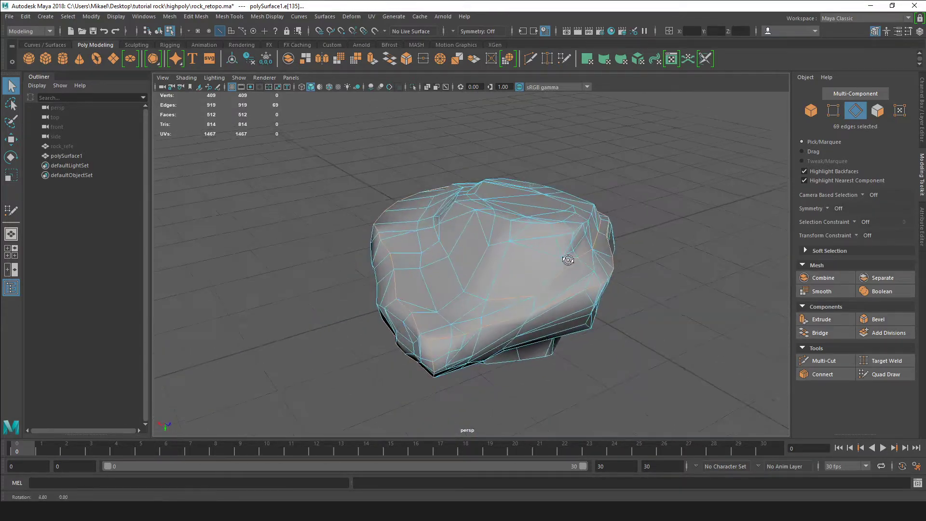
shift+click(490, 280)
shift+click(510, 231)
alt+drag(458, 262, 560, 299)
shift+click(504, 205)
shift+click(503, 205)
alt+drag(503, 205, 519, 241)
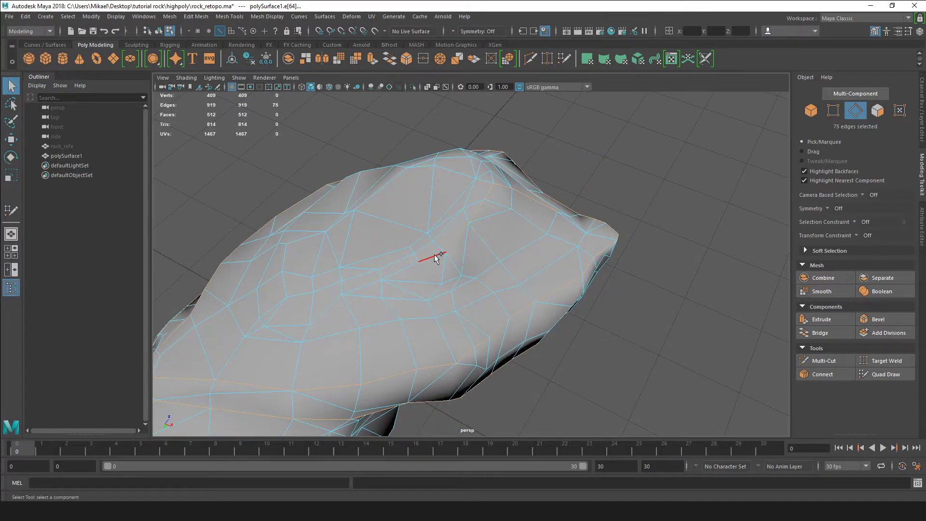
Step: Add further edges around the slope between the pointed tip and the rock's raised top
shift+click(403, 272)
alt+drag(403, 272, 596, 251)
alt+drag(522, 241, 628, 288)
shift+click(493, 252)
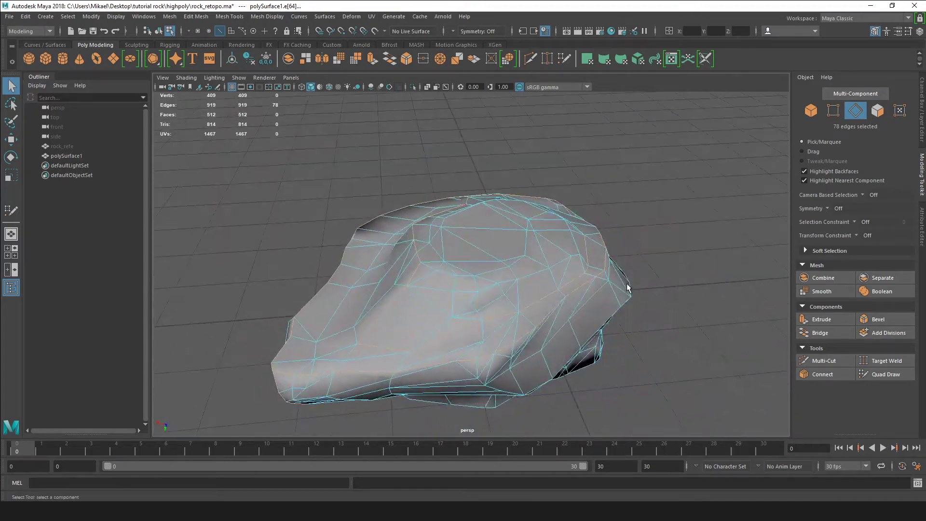
shift+click(455, 277)
alt+drag(454, 277, 376, 258)
shift+click(464, 288)
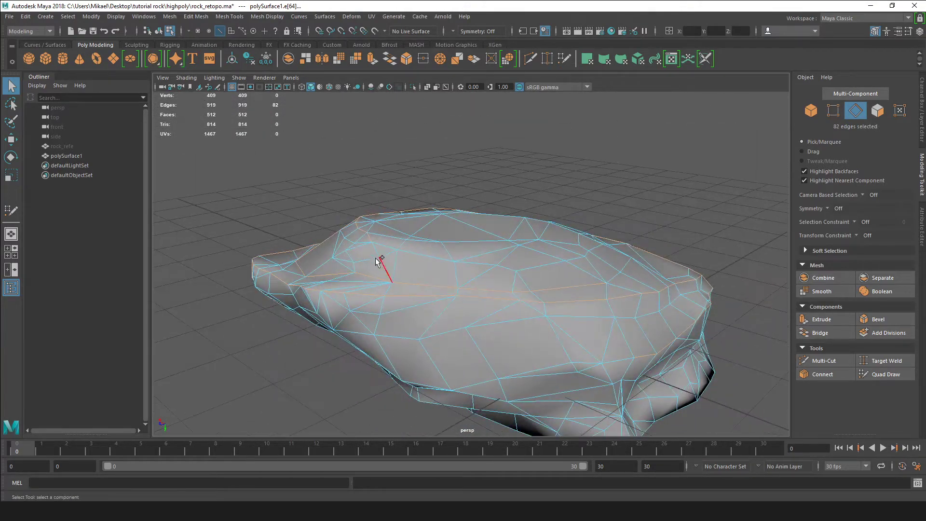
Step: Select the line of edges bordering the flat raised top along the side above the main ridge
shift+click(471, 265)
alt+drag(471, 265, 456, 286)
shift+click(469, 261)
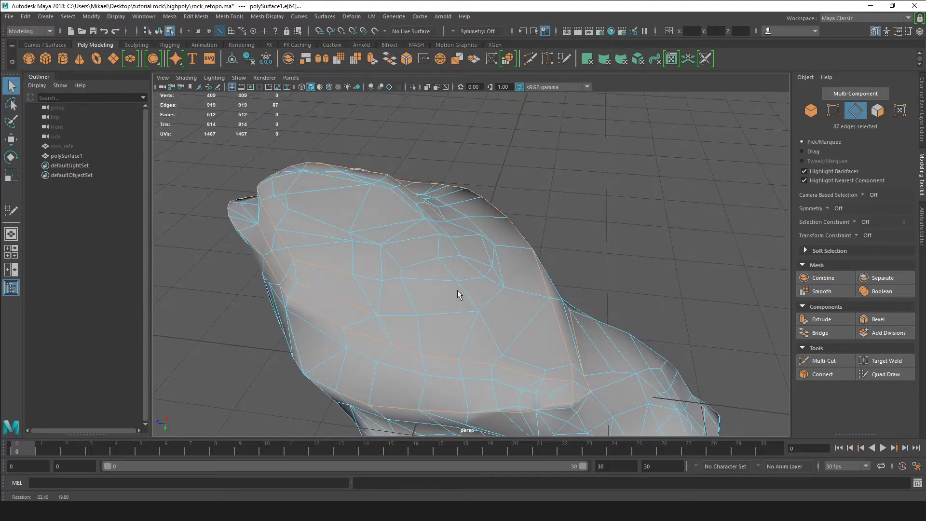
shift+click(373, 279)
alt+drag(374, 279, 699, 268)
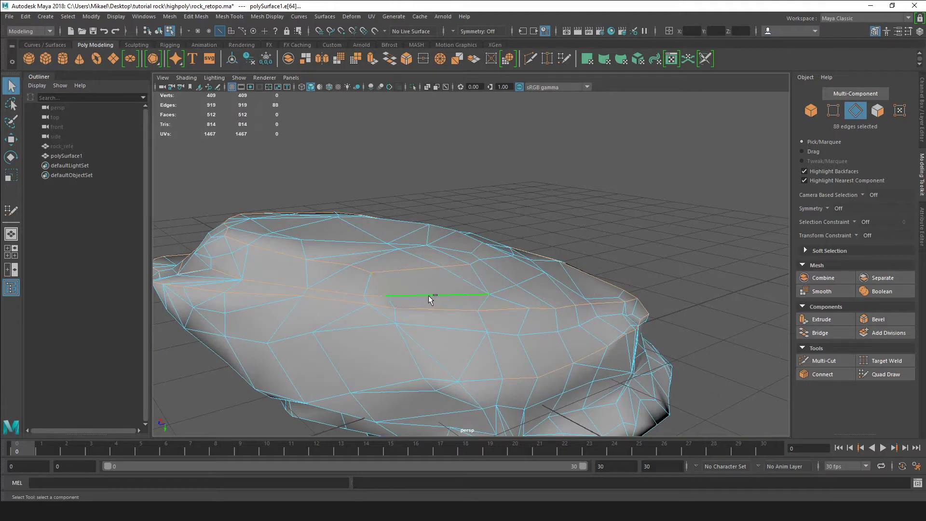
Step: Carry the border line of the flat top around its broad end and onto the far side
alt+drag(450, 303, 426, 308)
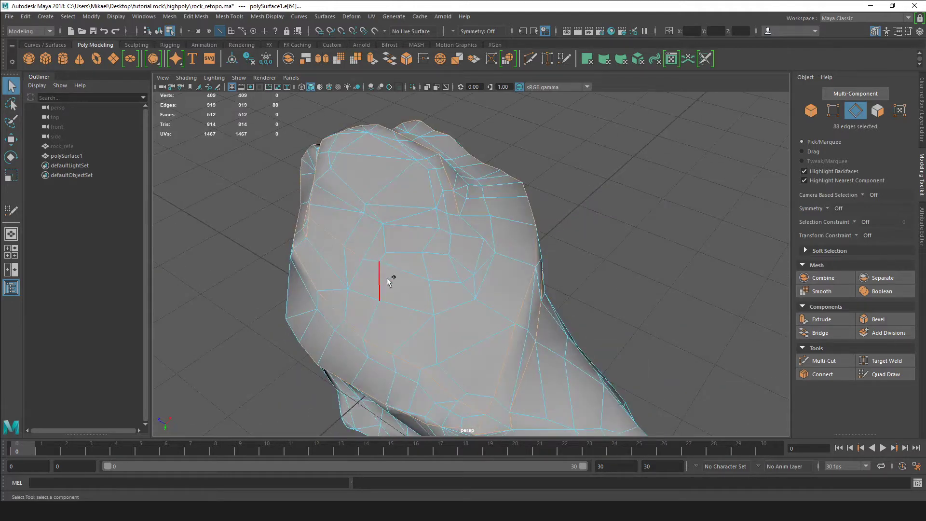
shift+click(370, 261)
alt+drag(436, 256, 361, 242)
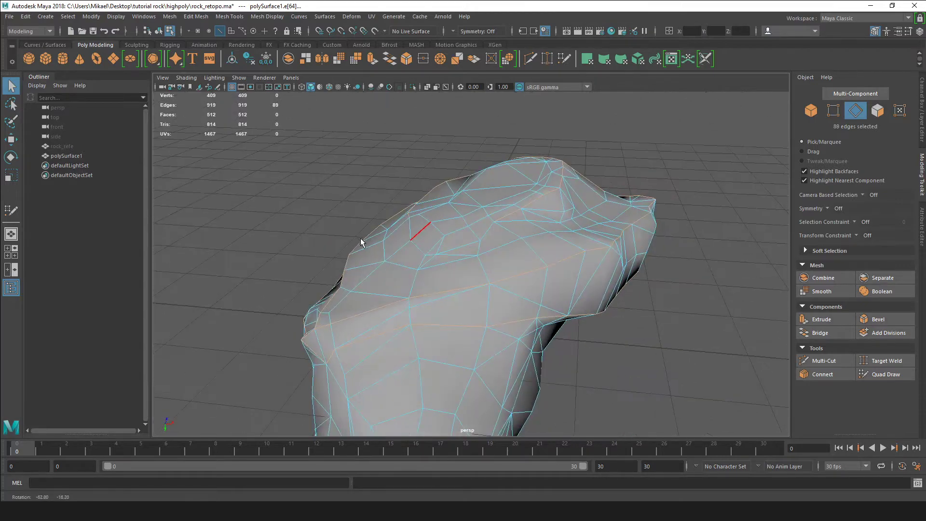
shift+click(443, 223)
alt+drag(443, 223, 478, 207)
shift+click(488, 203)
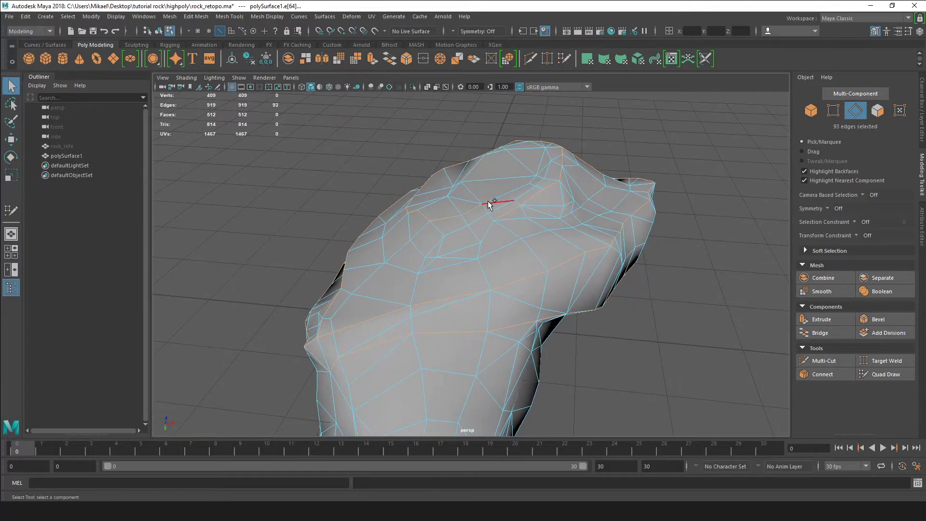
Step: Select the remaining border edges along the far side of the flat top to complete that line
shift+click(540, 180)
shift+click(527, 190)
alt+drag(519, 212, 585, 210)
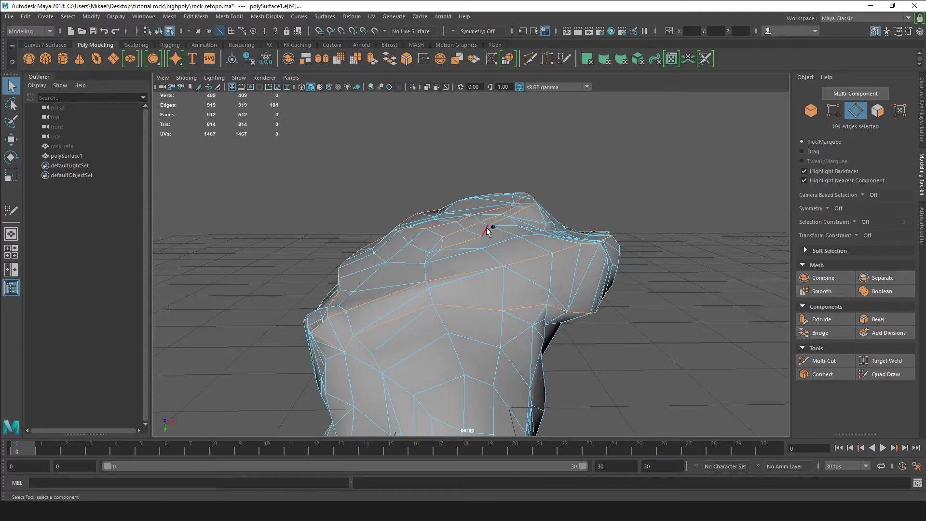
shift+click(486, 227)
alt+drag(486, 227, 452, 310)
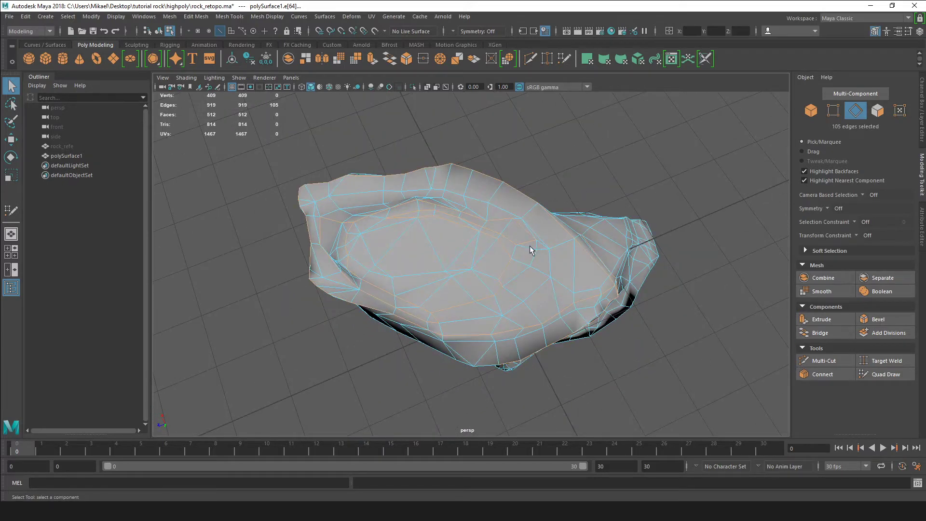
Step: Add the edges along the crease beneath the overhang, viewing the rock from below
alt+drag(388, 312, 448, 271)
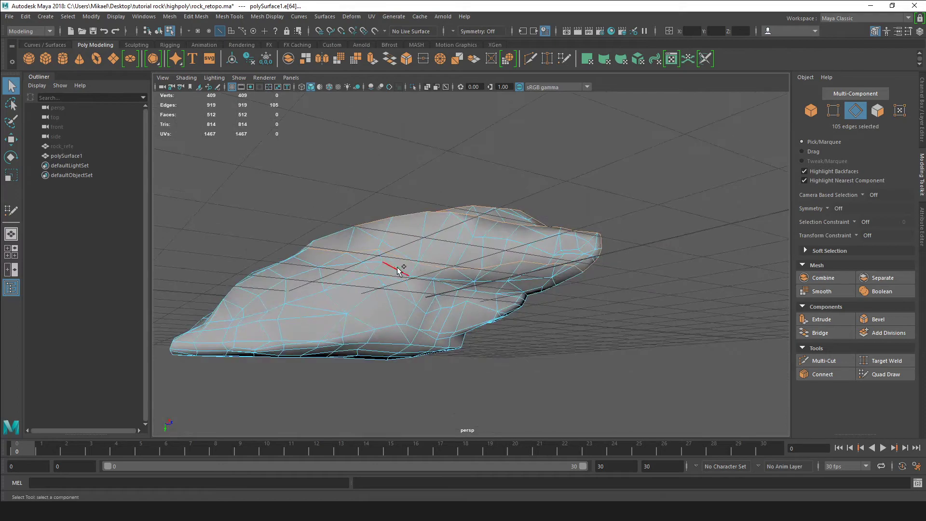
alt+middle_drag(469, 293, 458, 301)
scroll(449, 301, up, 4)
alt+drag(460, 307, 438, 289)
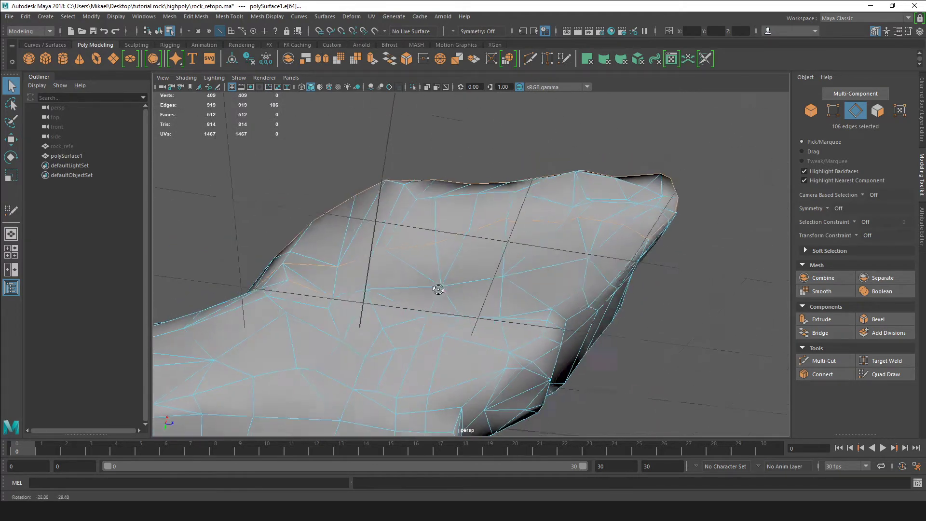
shift+click(343, 293)
alt+drag(343, 294, 386, 303)
mouse_move(457, 292)
alt+mouse_down()
mouse_move(468, 270)
mouse_move(451, 294)
mouse_move(469, 291)
mouse_move(444, 292)
mouse_move(500, 268)
mouse_move(454, 279)
mouse_move(459, 267)
mouse_move(389, 273)
mouse_move(388, 284)
mouse_move(362, 269)
mouse_move(449, 278)
alt+mouse_up()
shift+click(477, 279)
shift+click(472, 278)
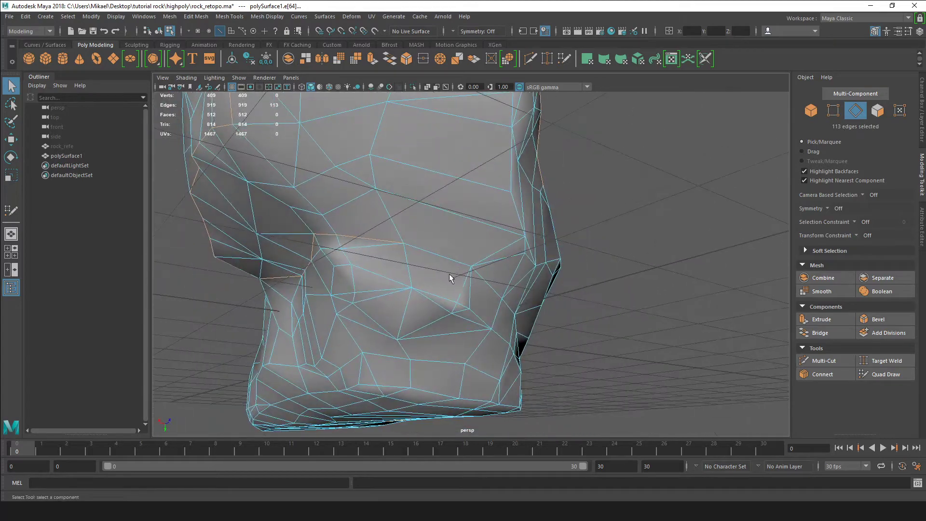
Step: Continue selecting the crease edges beneath the overhang around the corner to the adjoining side
shift+click(454, 262)
shift+click(504, 259)
alt+drag(529, 254, 431, 312)
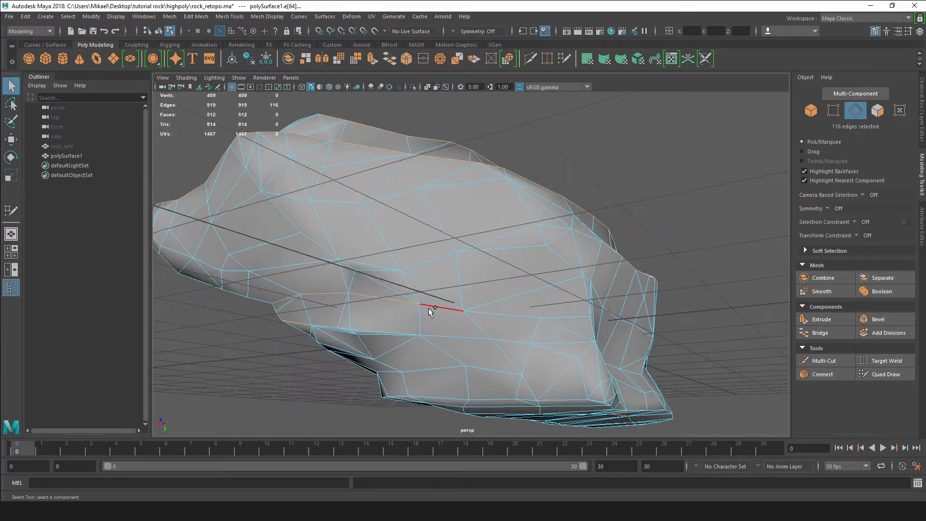
alt+drag(488, 276, 452, 281)
shift+click(464, 302)
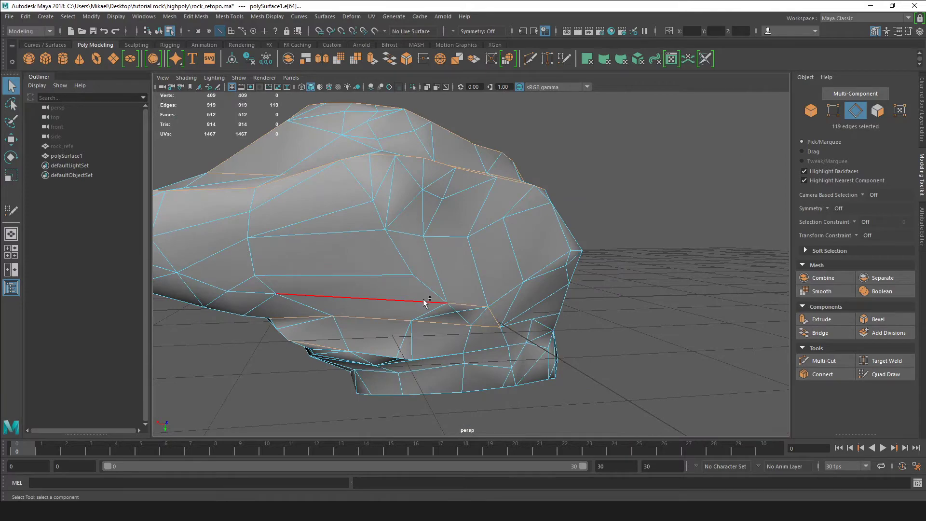
Step: Add the edges on the side face that lead from the lower overhang rim up towards the main ridge
shift+click(424, 298)
scroll(364, 285, down, 3)
alt+drag(364, 288, 381, 259)
shift+click(372, 227)
alt+drag(371, 226, 403, 246)
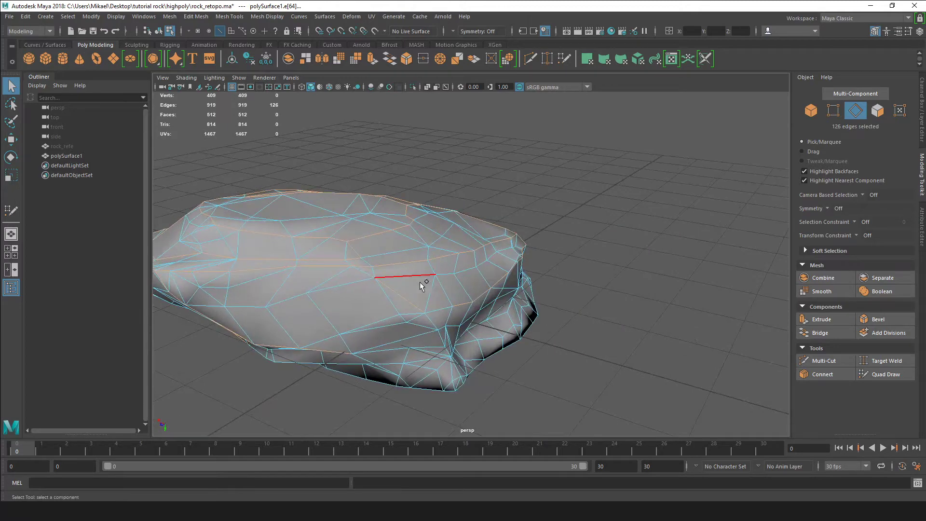
Step: Add the ridge edges crossing the side face between the lower overhang and the upper rim to the selection
alt+drag(420, 282, 399, 261)
mouse_move(447, 296)
alt+mouse_down()
mouse_move(510, 288)
mouse_move(414, 278)
mouse_move(410, 252)
mouse_move(365, 269)
mouse_move(374, 234)
mouse_move(463, 268)
mouse_move(386, 251)
mouse_move(433, 284)
mouse_move(406, 307)
mouse_move(380, 314)
mouse_move(380, 295)
mouse_move(395, 289)
mouse_move(435, 305)
alt+mouse_up()
scroll(429, 278, up, 3)
shift+click(390, 236)
shift+click(359, 271)
shift+click(517, 297)
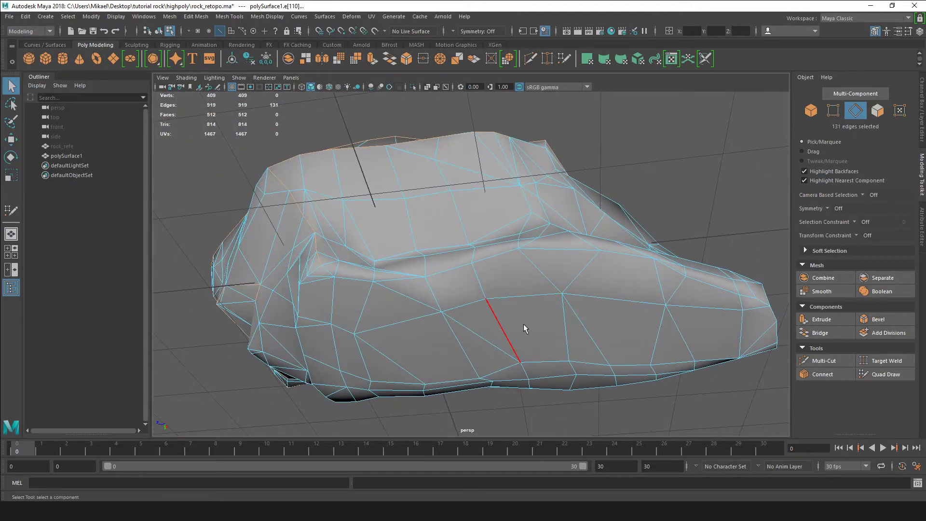
Step: Select the edges along the top of the lower ledge, from the inner corner towards the rock's narrow end
mouse_move(523, 323)
alt+mouse_down()
mouse_move(531, 271)
mouse_move(539, 325)
alt+mouse_up()
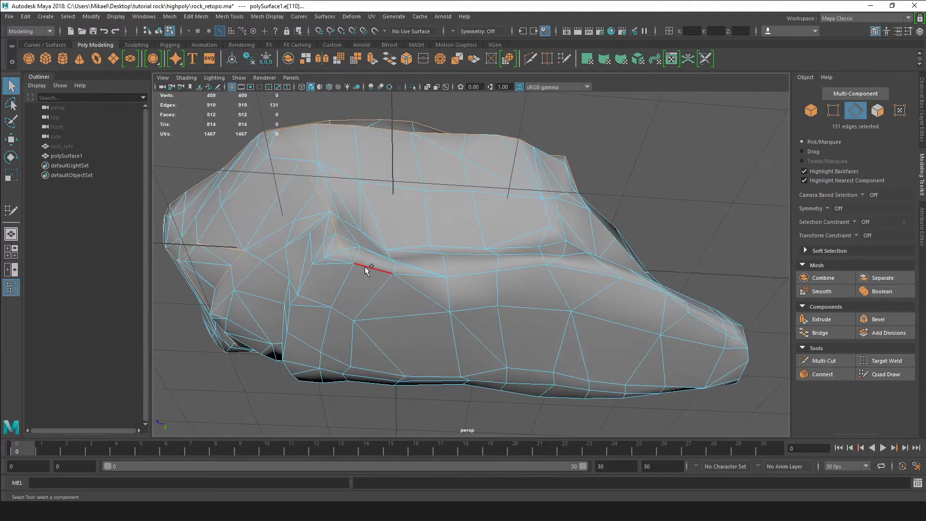
shift+click(474, 276)
shift+click(528, 270)
alt+drag(619, 263, 420, 270)
shift+click(482, 309)
alt+drag(481, 309, 417, 270)
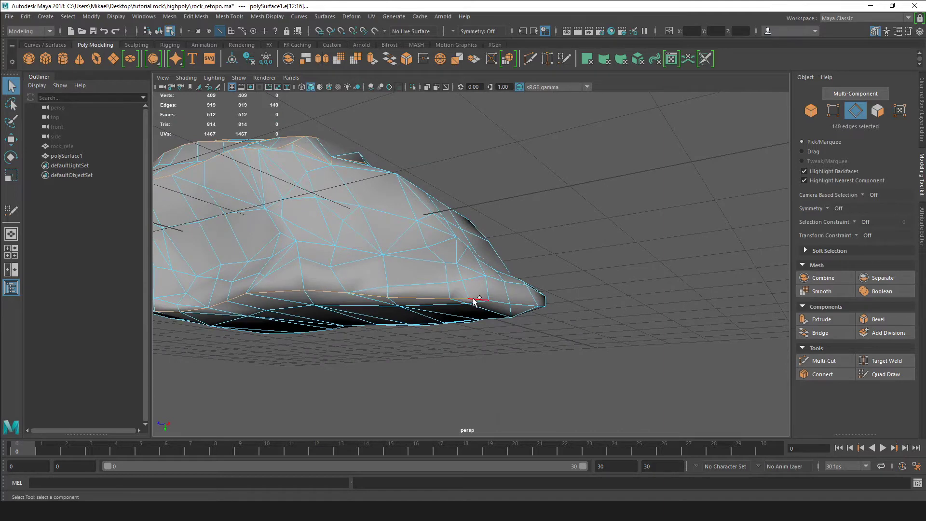
Step: Carry the lower ledge's edge line around the tip of the narrow end onto the opposite side
alt+drag(526, 254, 428, 279)
shift+click(458, 293)
shift+click(485, 285)
alt+drag(485, 285, 421, 280)
alt+drag(540, 251, 413, 296)
shift+click(397, 296)
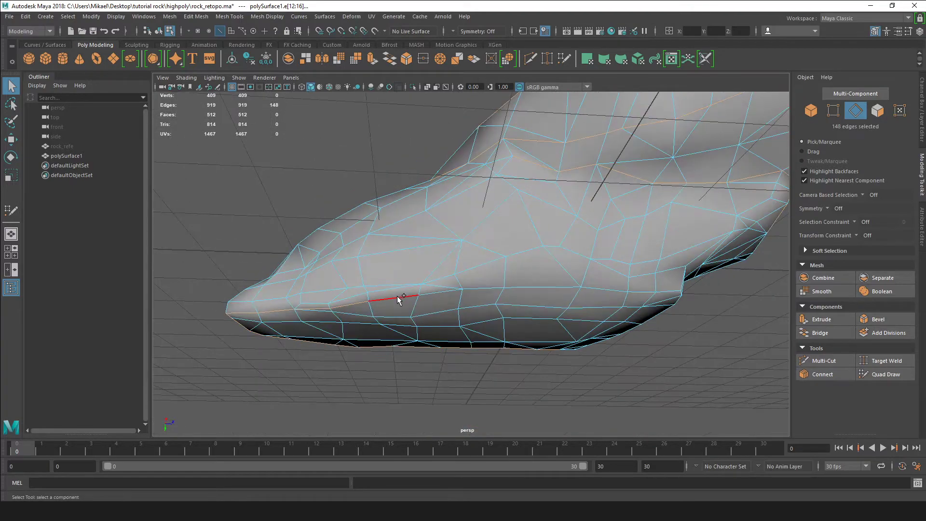
Step: Continue selecting the lower ledge's edge line along the opposite side towards the thicker part of the rock
shift+click(438, 294)
shift+click(438, 286)
alt+drag(488, 274, 415, 285)
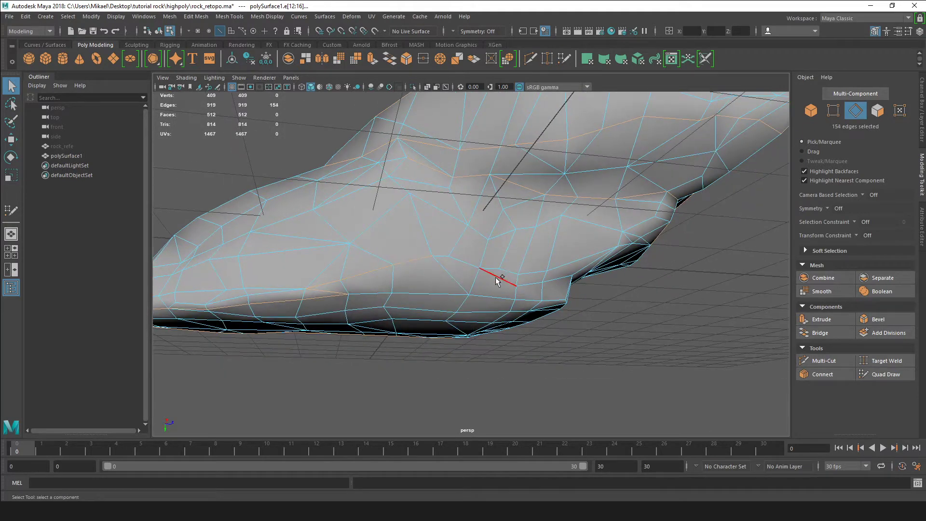
alt+drag(478, 261, 357, 285)
shift+click(394, 272)
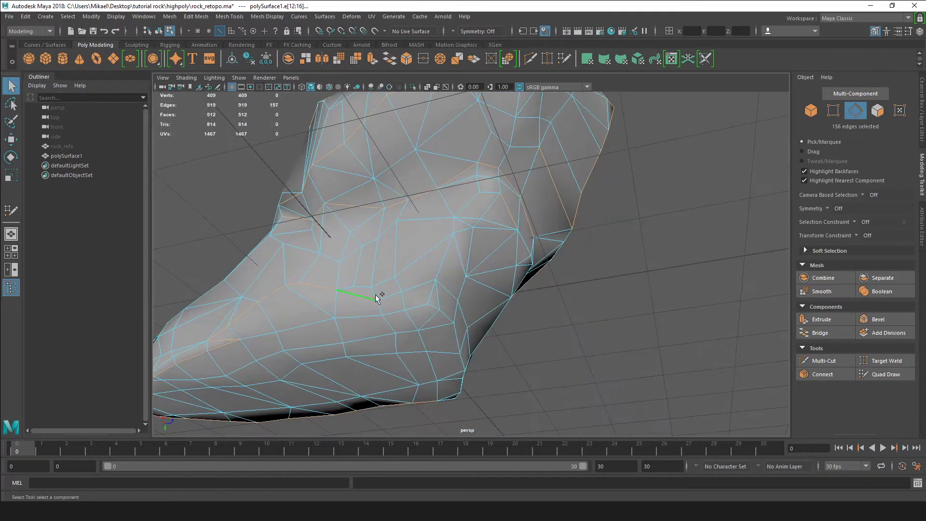
alt+drag(540, 267, 475, 299)
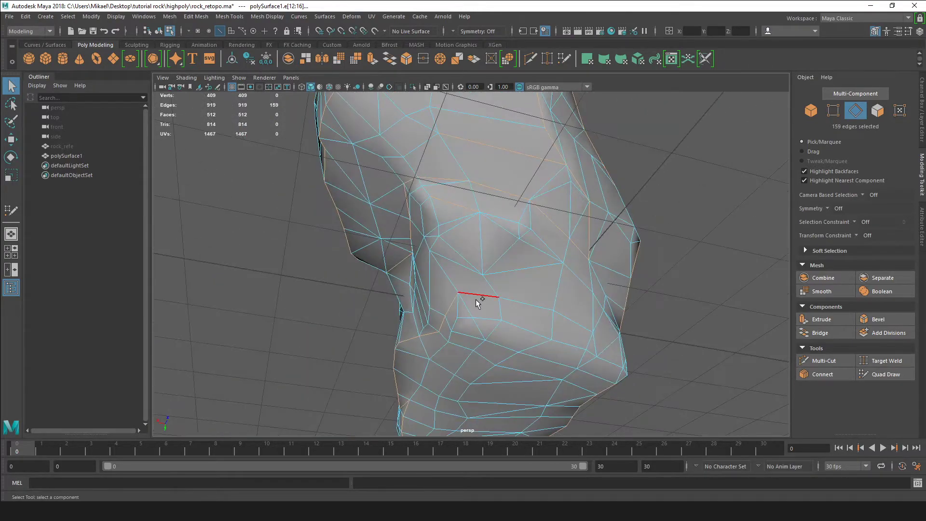
Step: Extend the selected edge line around the corner and along the lower block beneath the overhang
shift+click(477, 296)
alt+drag(587, 290, 565, 293)
alt+middle_drag(565, 293, 540, 294)
alt+drag(540, 295, 471, 314)
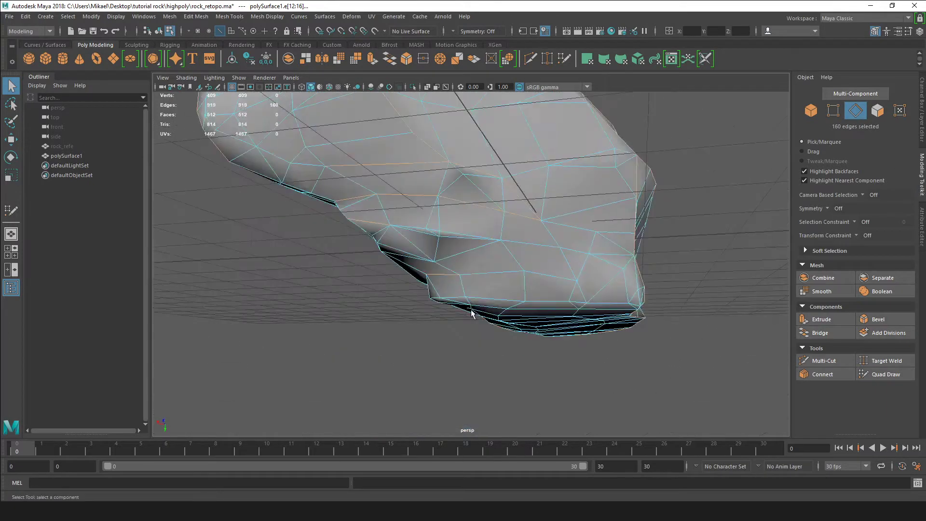
shift+click(482, 280)
alt+drag(557, 316, 517, 288)
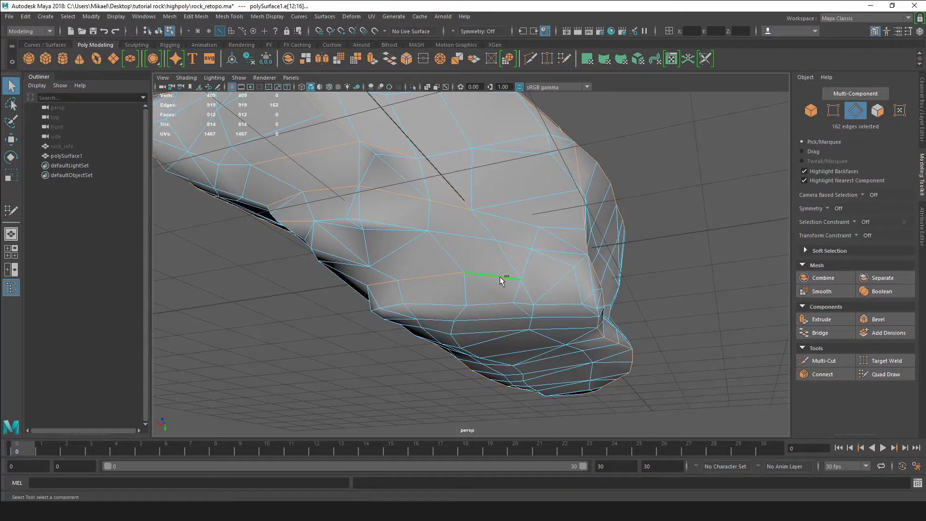
Step: Correct the edge line on the lower block and add the edges running down towards its outer corner
ctrl+click(499, 276)
shift+click(500, 280)
shift+click(530, 291)
alt+drag(562, 311, 528, 320)
alt+drag(496, 268, 486, 247)
shift+click(502, 259)
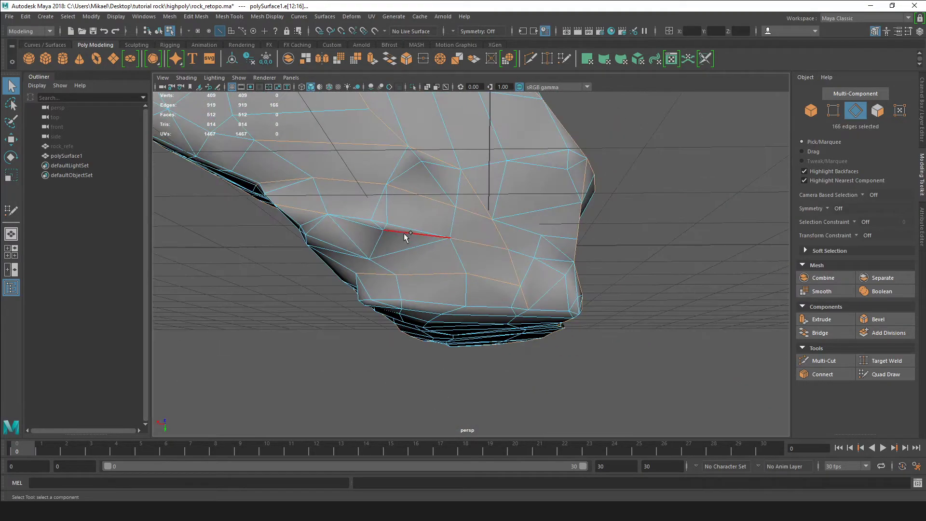
Step: Select the crease edges above the lower block and link them to the line beneath the overhang
shift+click(358, 219)
alt+drag(341, 243, 426, 266)
shift+click(528, 239)
alt+drag(528, 239, 489, 231)
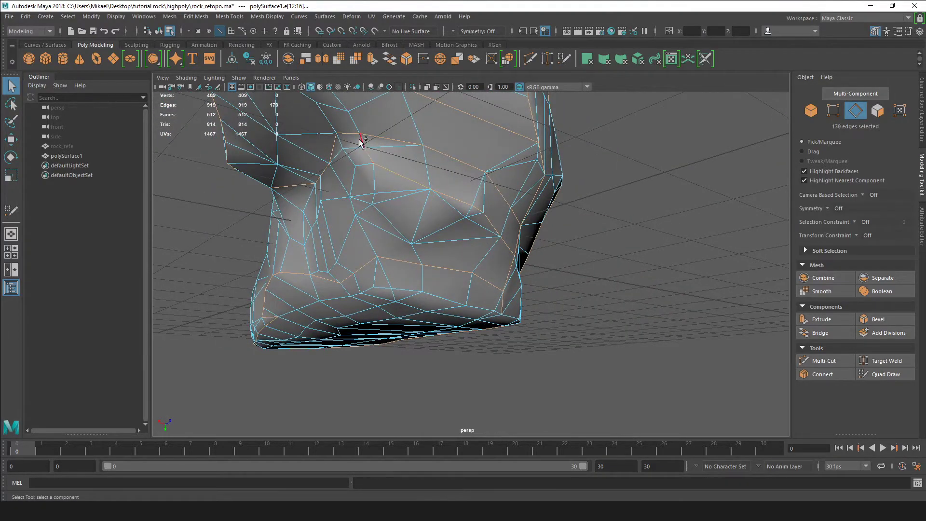
shift+click(360, 140)
alt+drag(360, 140, 395, 227)
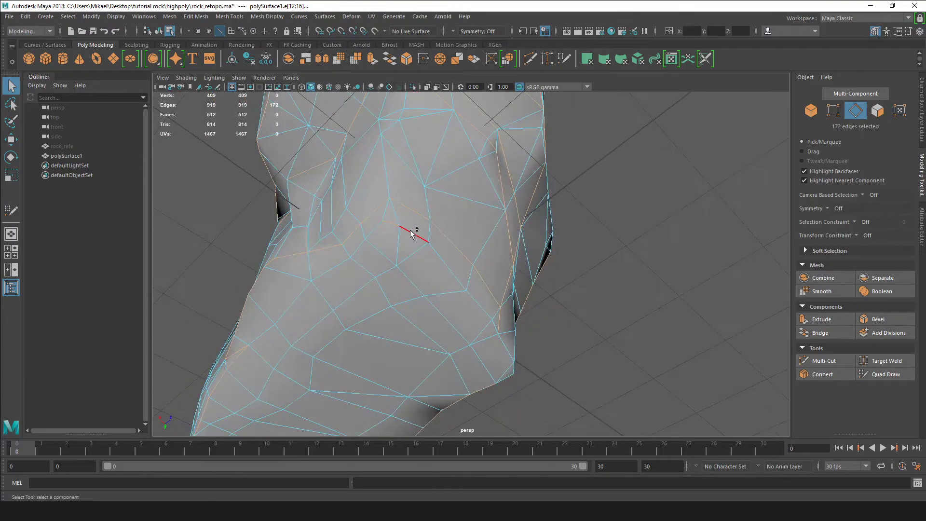
Step: Add the edges down to the lower block's corner and the gap-filling edges along the adjoining lower side
shift+click(496, 330)
alt+drag(444, 313, 480, 333)
shift+click(489, 305)
alt+middle_drag(486, 303, 506, 288)
alt+drag(506, 288, 569, 252)
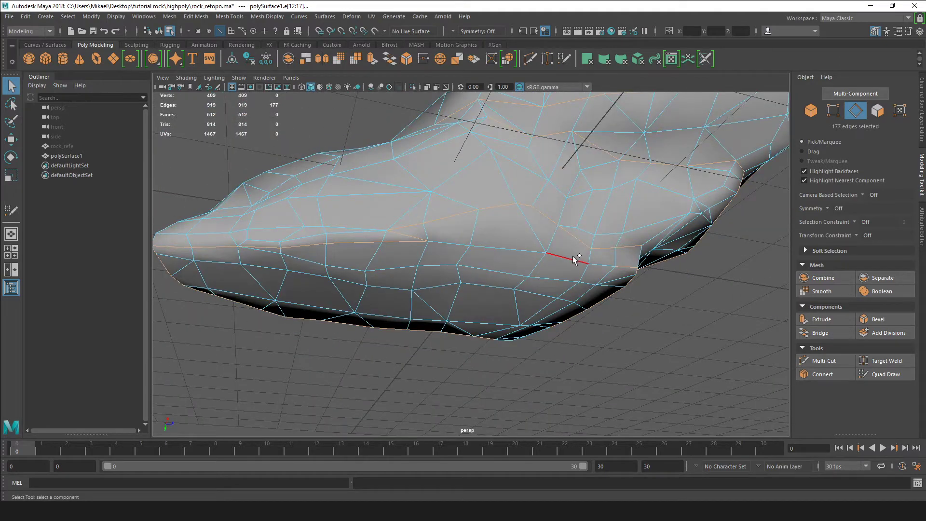
shift+click(571, 255)
shift+click(450, 243)
alt+drag(450, 243, 415, 278)
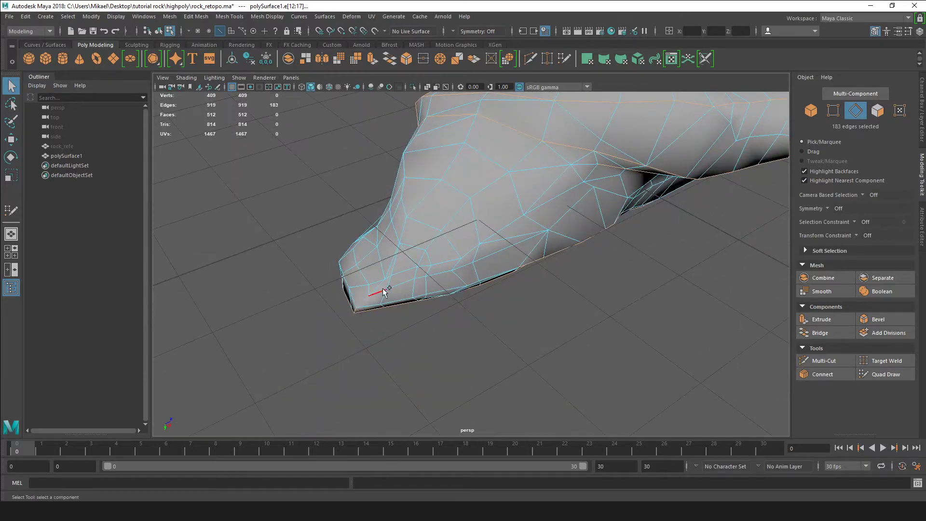
Step: Select the ridge edges climbing from the narrow end's tip to the upper rim, deselecting the stray ones
mouse_move(367, 292)
alt+mouse_down()
mouse_move(382, 301)
mouse_move(442, 256)
mouse_move(466, 284)
mouse_move(383, 248)
mouse_move(387, 240)
mouse_move(433, 233)
mouse_move(469, 269)
mouse_move(496, 271)
mouse_move(413, 268)
mouse_move(357, 292)
alt+mouse_up()
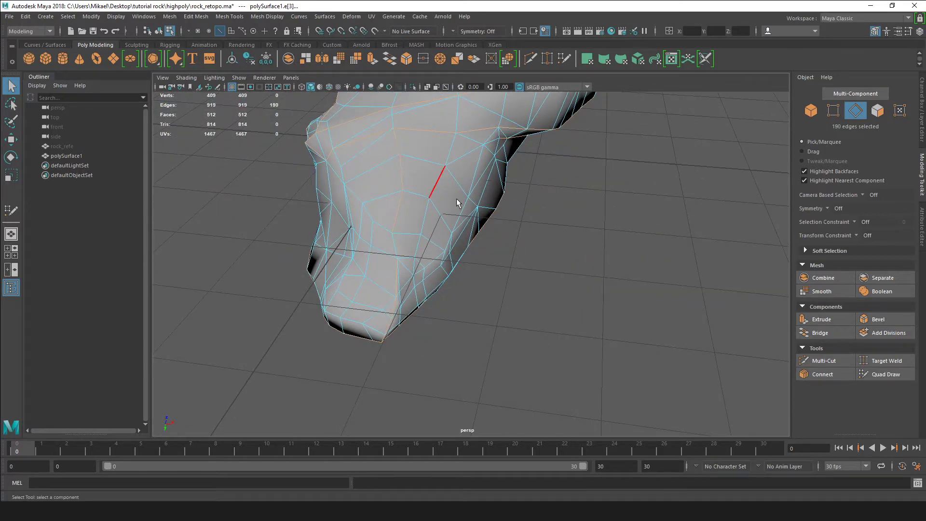
alt+drag(456, 200, 434, 261)
ctrl+click(428, 204)
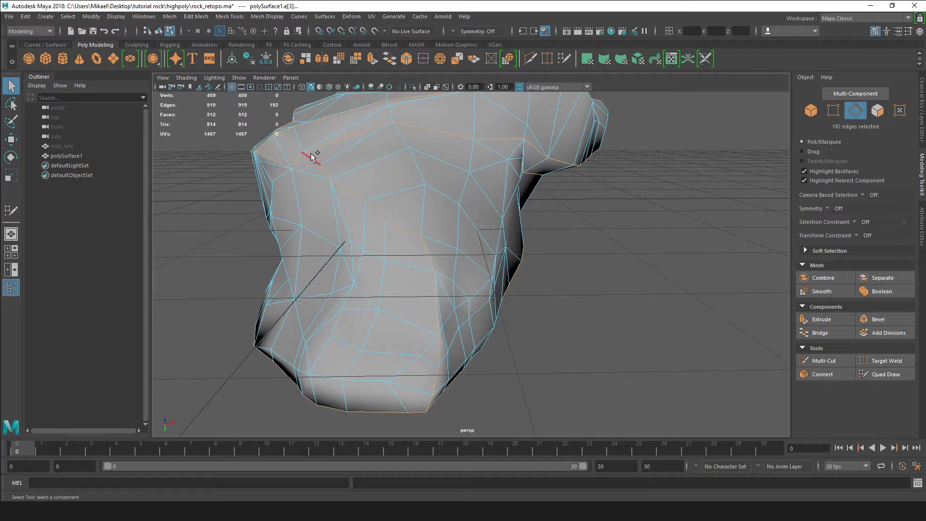
alt+drag(431, 232, 435, 350)
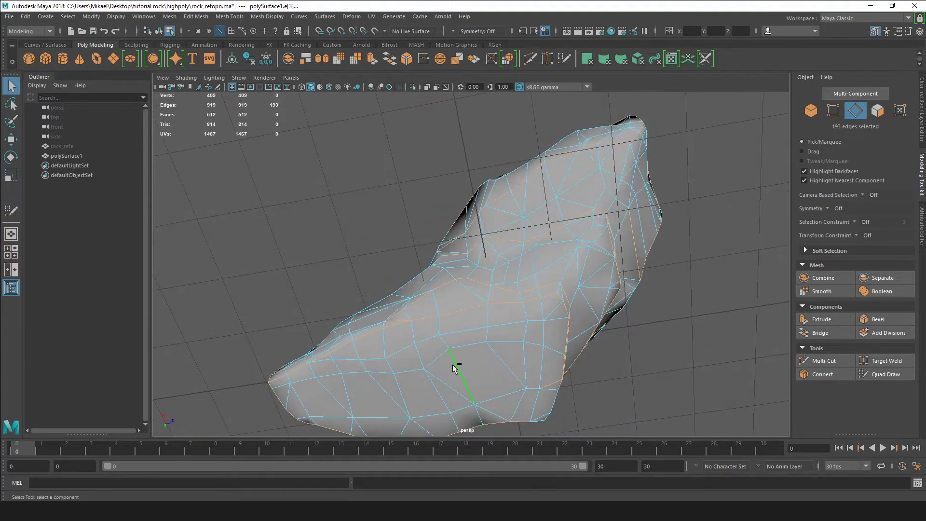
Step: Deselect stray edges on the long side and connect the lower ledge line to the inner corner crease
alt+middle_drag(584, 348, 505, 304)
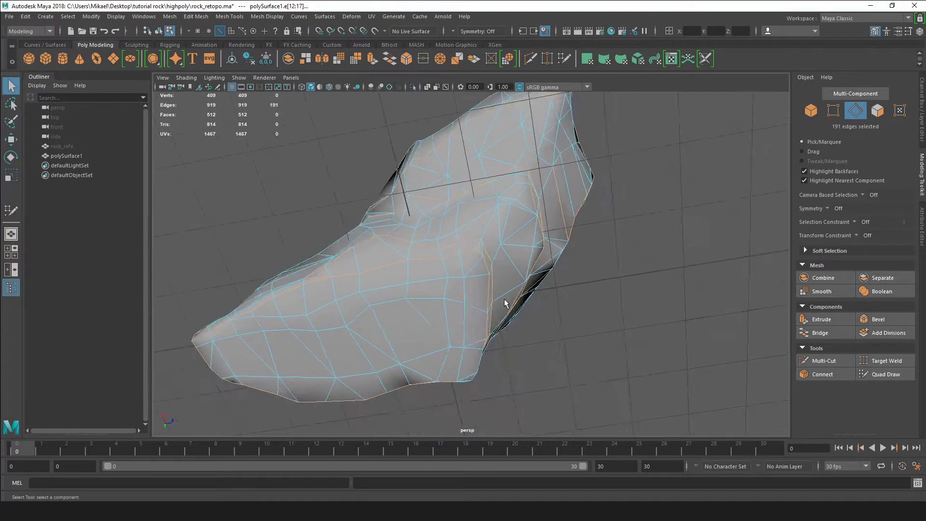
alt+drag(504, 303, 384, 324)
alt+middle_drag(539, 290, 466, 308)
alt+drag(467, 309, 445, 304)
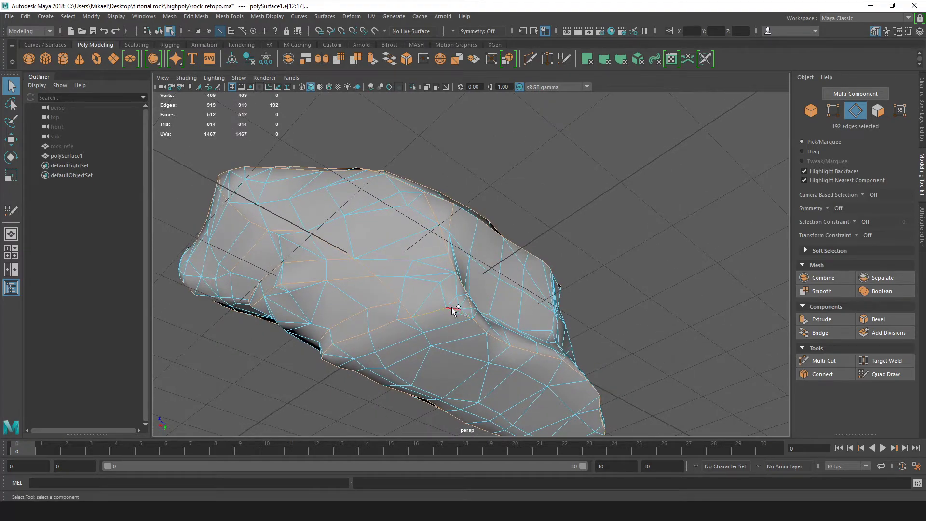
Step: Add the missing edges of the ridge line running across the side wall and down towards the base
alt+drag(521, 270, 481, 294)
alt+right_drag(481, 294, 516, 333)
alt+drag(501, 332, 509, 309)
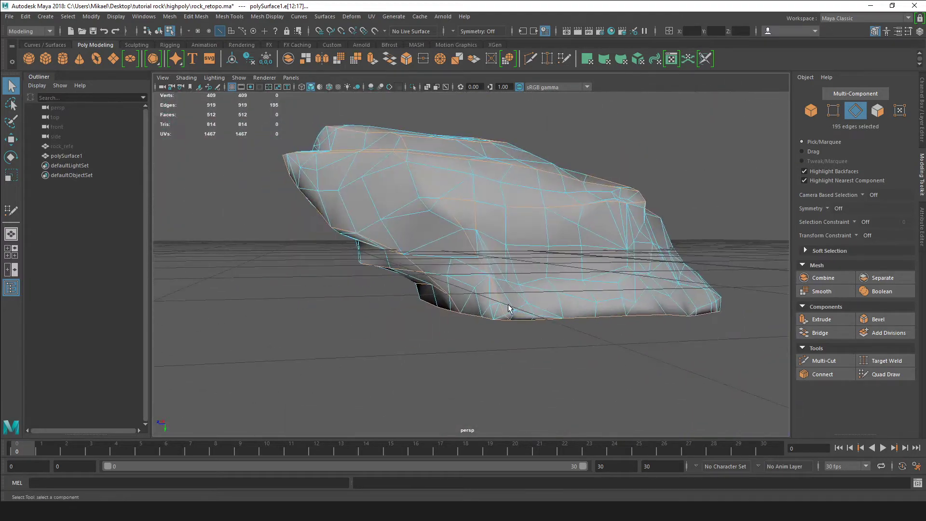
shift+click(490, 208)
alt+drag(490, 209, 500, 239)
alt+drag(370, 253, 308, 231)
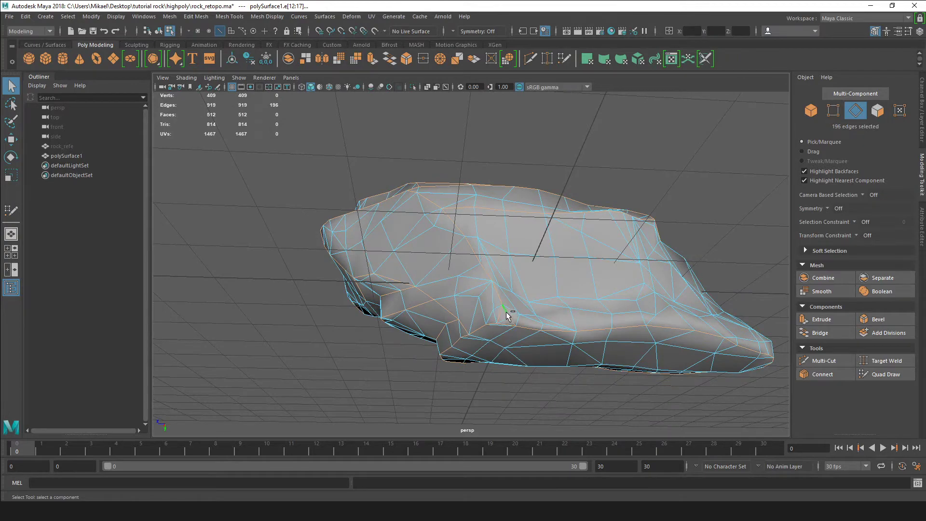
Step: Clean up the edge selection at the inner corner where the lower ledge meets the side wall
ctrl+click(512, 320)
alt+drag(514, 323, 471, 270)
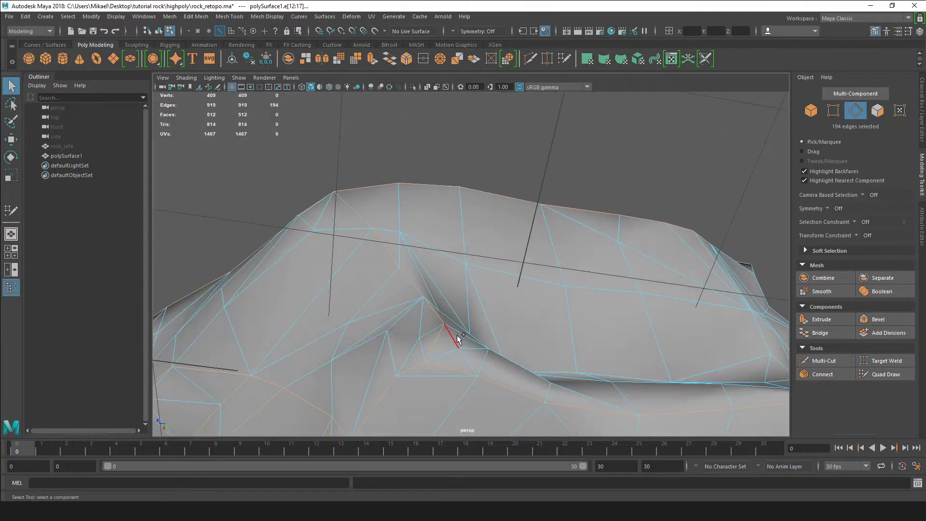
alt+drag(455, 349, 429, 234)
alt+drag(459, 263, 465, 321)
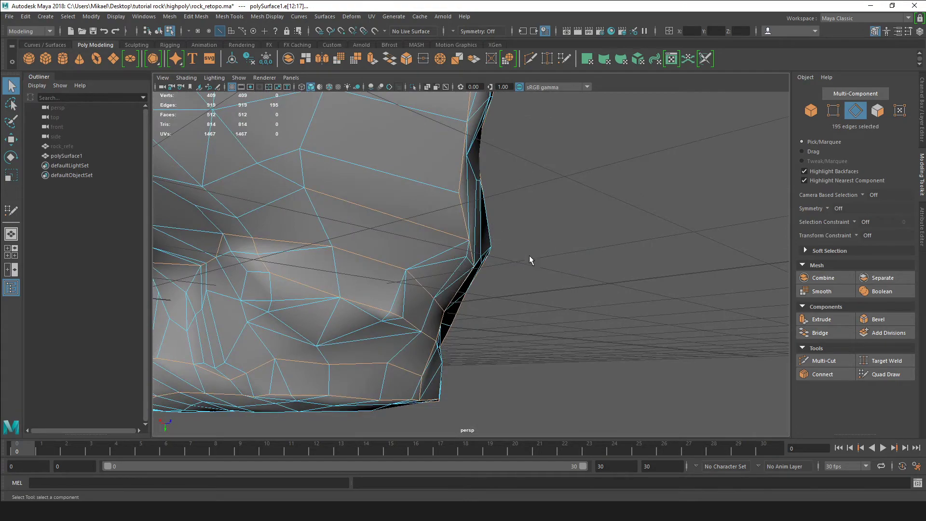
Step: Add the remaining sharp edges on the large side face and the overhanging block to the selection
alt+drag(528, 256, 383, 282)
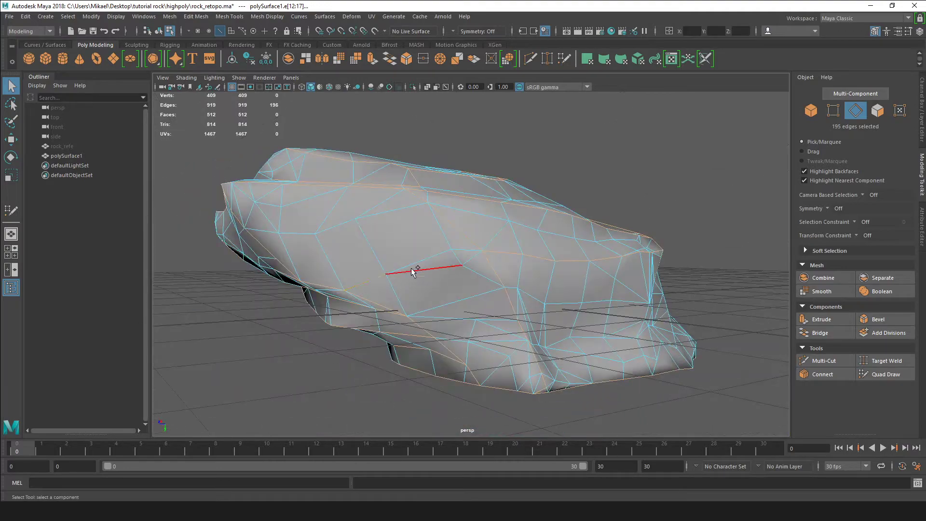
alt+drag(472, 267, 578, 295)
alt+drag(409, 295, 547, 320)
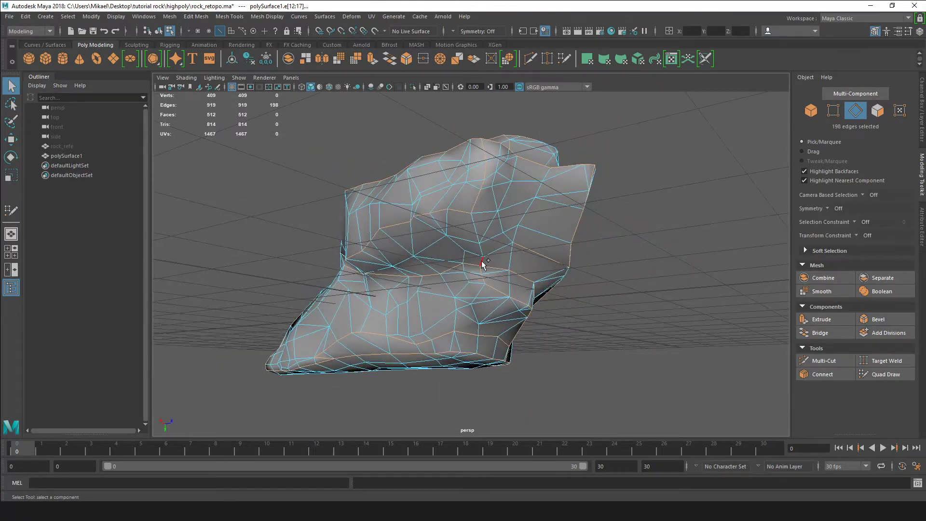
shift+click(477, 231)
alt+drag(477, 231, 436, 295)
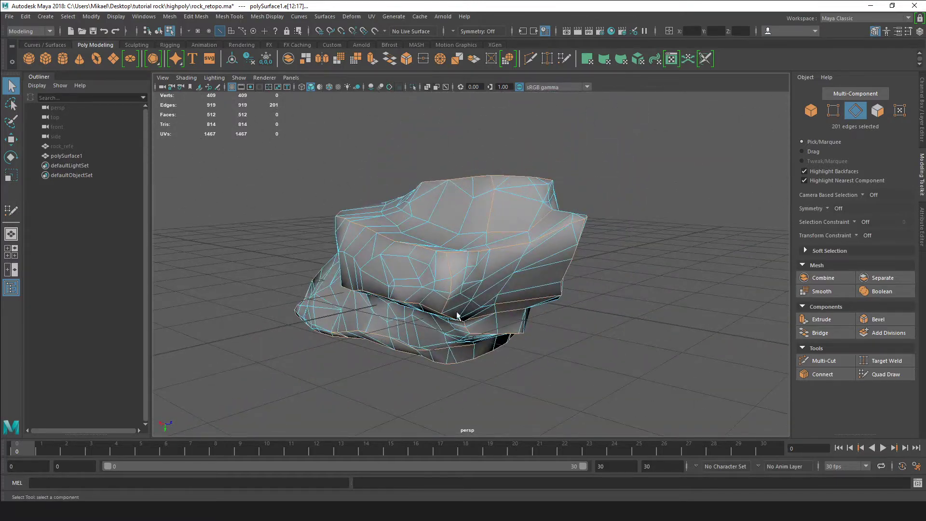
Step: Deselect the stray edge on the overhanging block and check the edge selection around the whole rock
alt+drag(453, 328, 459, 261)
ctrl+click(390, 260)
alt+drag(390, 261, 416, 337)
scroll(494, 288, up, 5)
alt+middle_drag(494, 288, 479, 302)
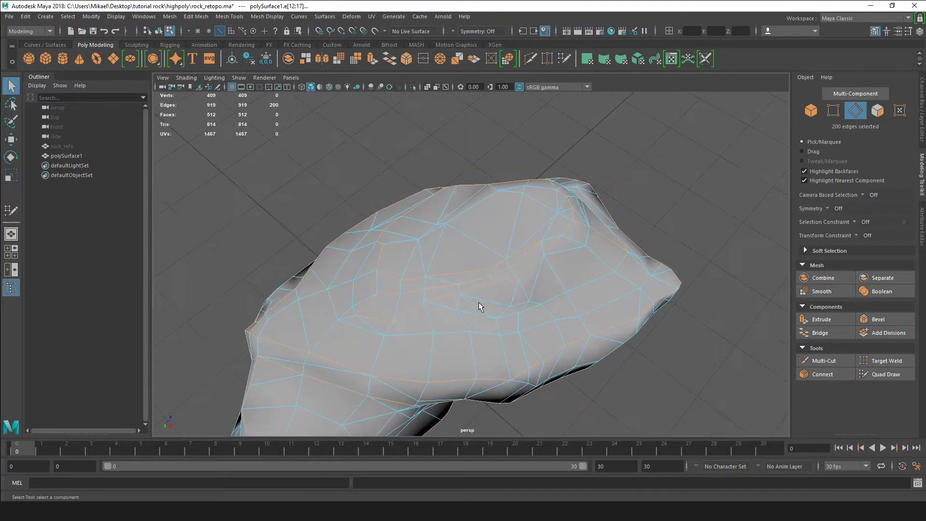
alt+drag(479, 302, 567, 265)
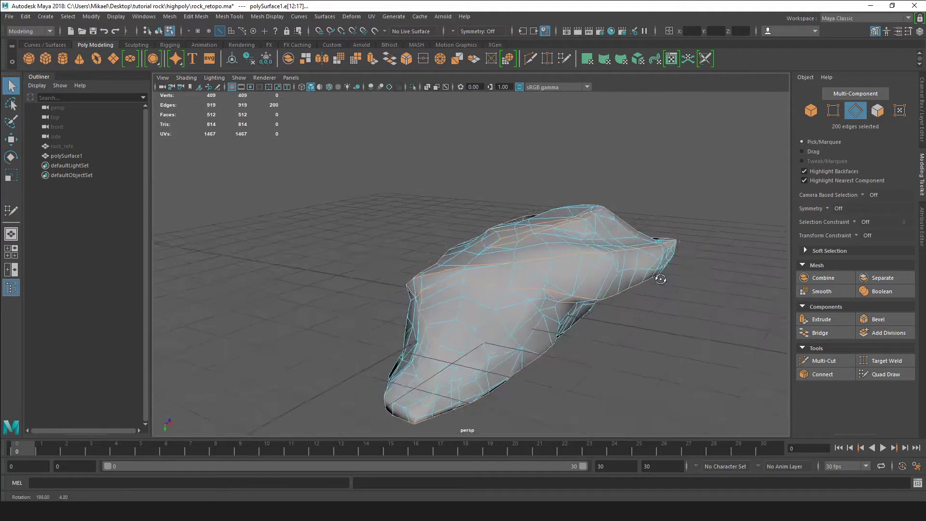
Step: Apply Harden Edge to all the selected ridge and crease edges
click(268, 17)
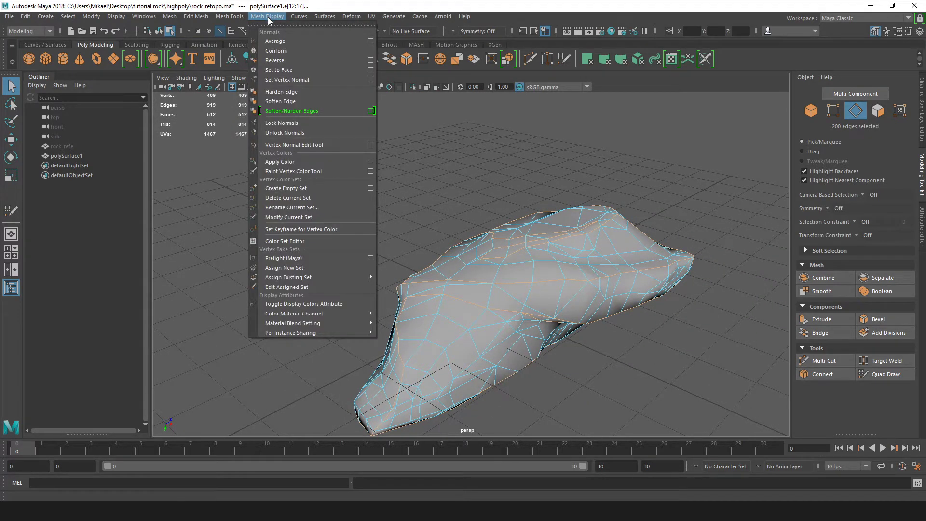
click(292, 95)
alt+drag(541, 265, 491, 328)
Step: Select the rock_refe mesh for a visibility check and examine the hardened rock's shading from all sides
click(61, 146)
key(shift+h)
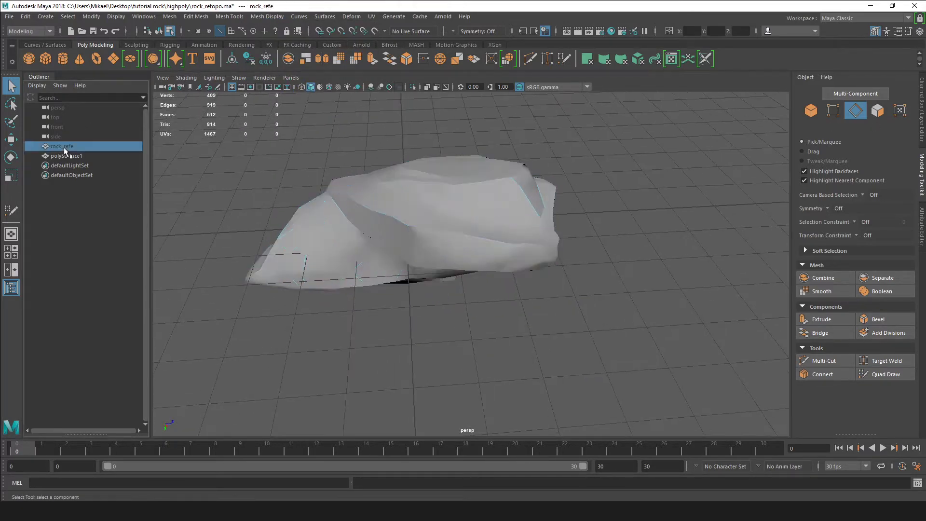
alt+drag(223, 199, 675, 188)
alt+drag(242, 262, 374, 278)
alt+middle_drag(374, 278, 381, 279)
alt+drag(382, 279, 330, 251)
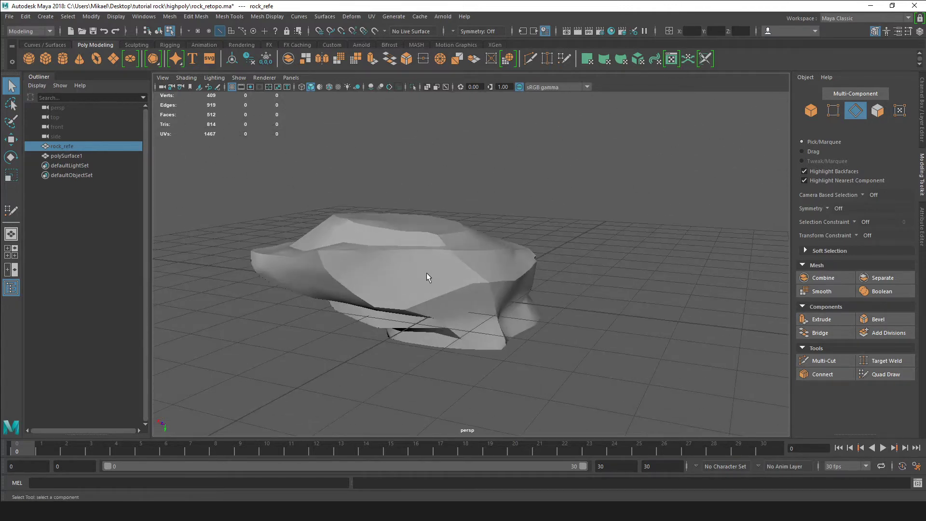
alt+drag(426, 273, 310, 275)
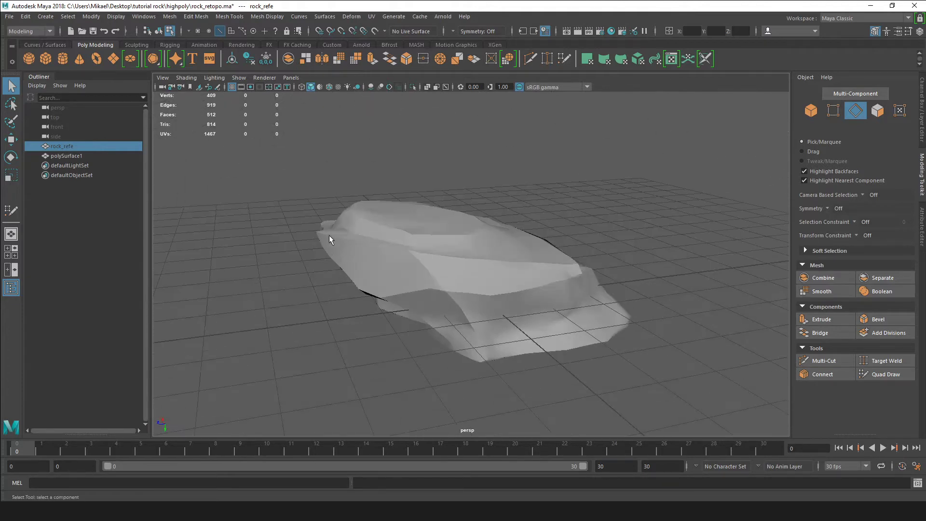
alt+drag(326, 233, 267, 226)
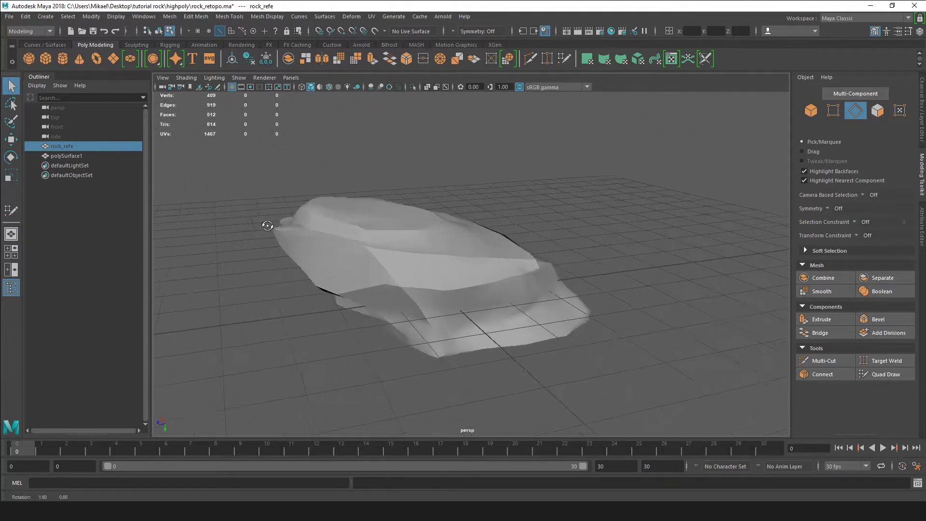
Step: Switch the workspace to UV Editing
click(858, 18)
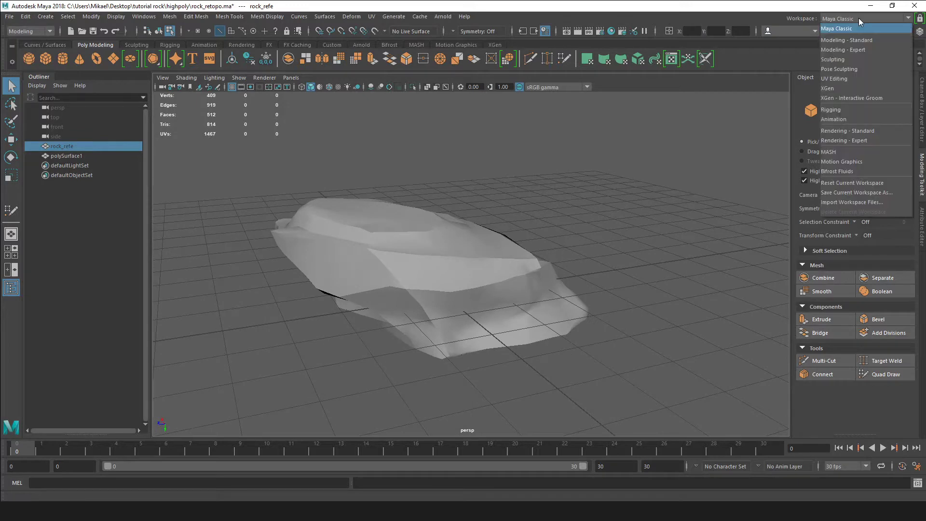
click(846, 79)
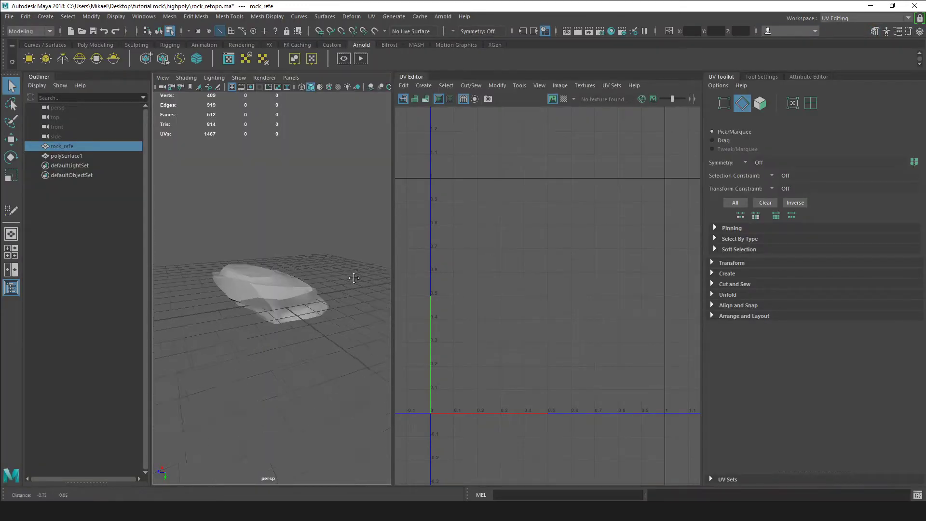
Step: Widen the perspective view and expand the Pinning, Select By Type, Create, and Cut and Sew tool groups of the UV Toolkit
drag(455, 289, 530, 289)
alt+drag(338, 284, 361, 288)
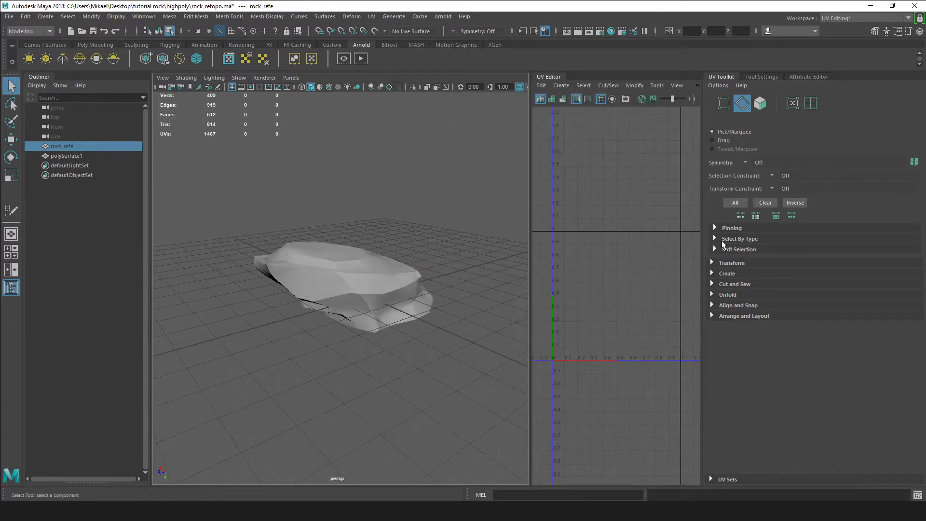
click(714, 237)
click(714, 228)
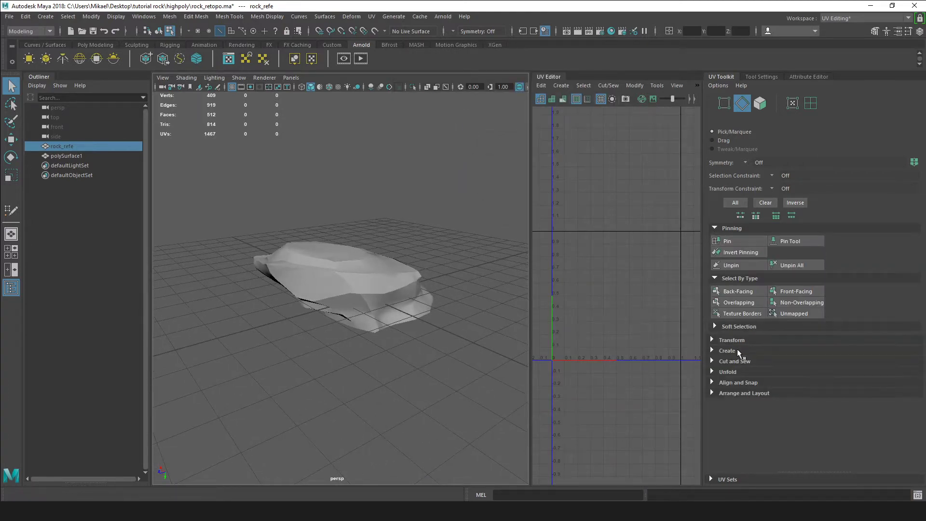
click(711, 340)
click(715, 341)
click(713, 409)
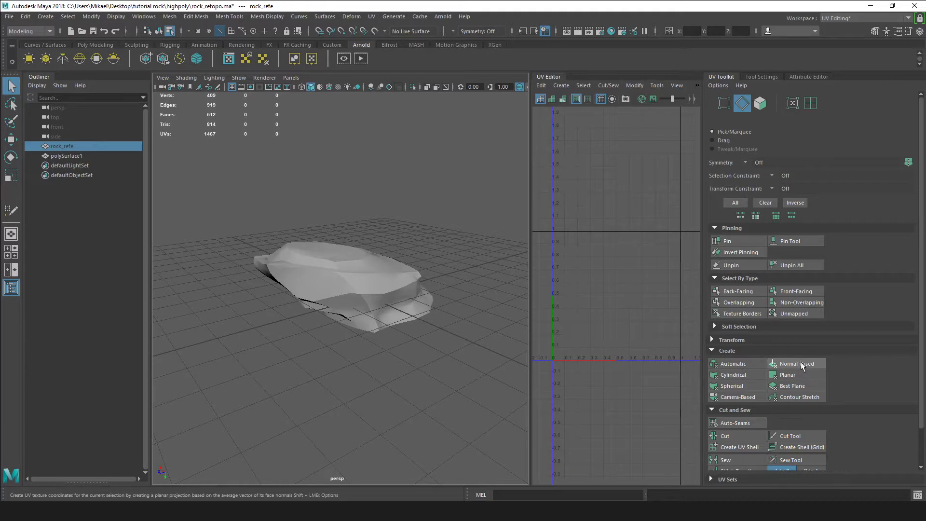
Step: Select all faces of polySurface1, apply a Normal-Based UV projection, and clear the selection
click(337, 278)
click(64, 156)
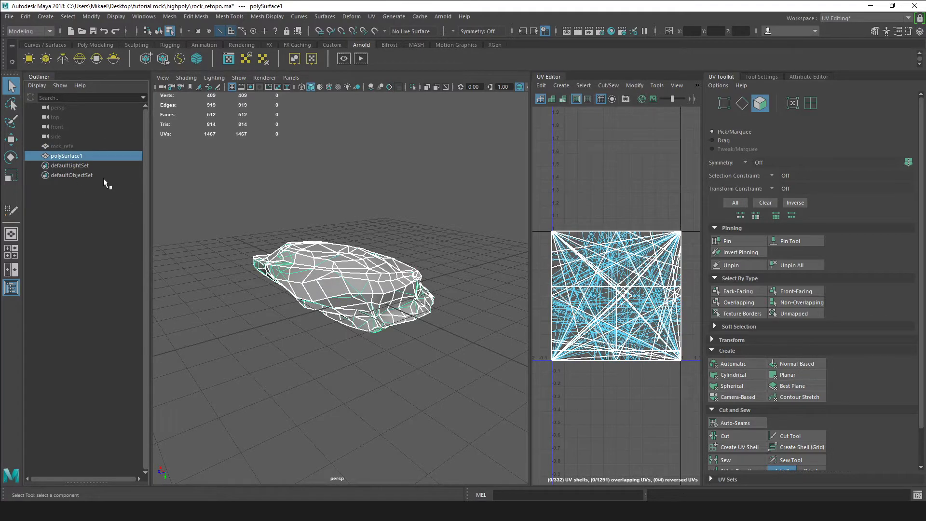
double_click(343, 295)
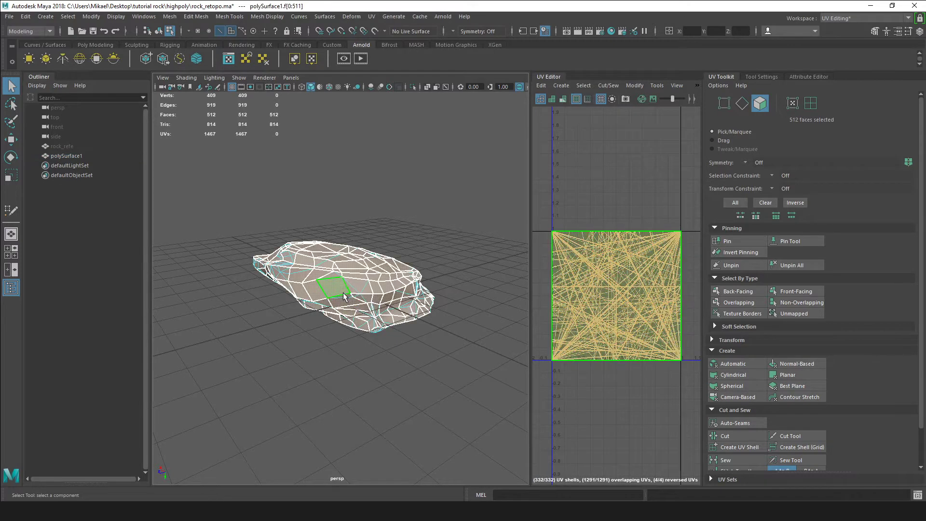
click(796, 366)
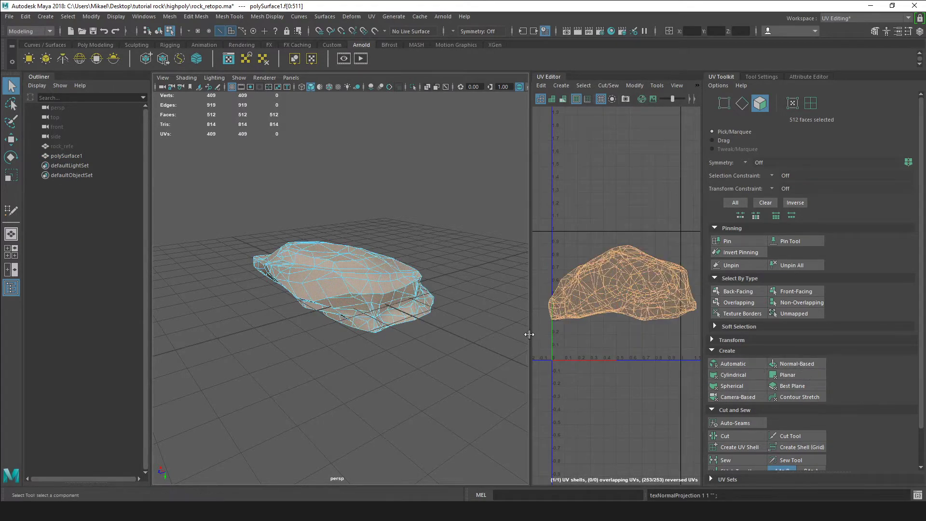
drag(455, 329, 456, 330)
click(331, 396)
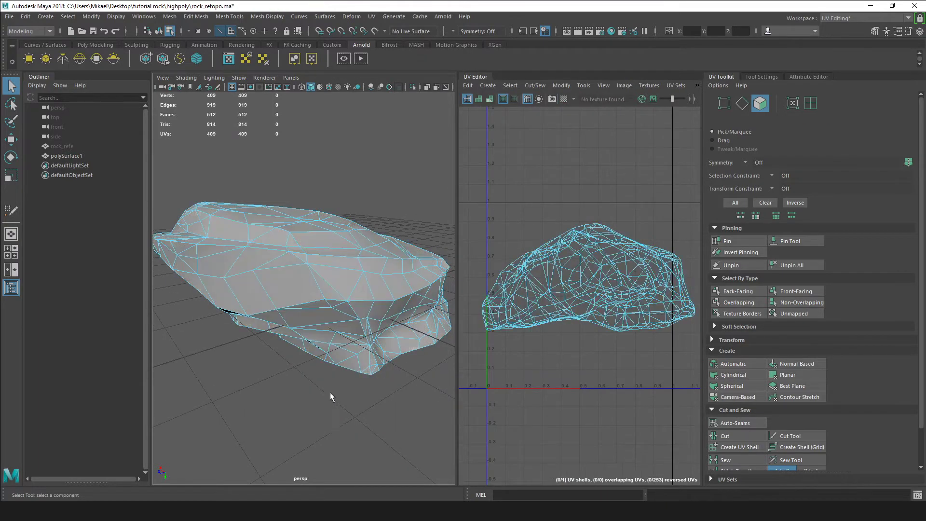
Step: Switch to edge selection and select three connected edges along the ridge on the rock's side
scroll(788, 417, down, 2)
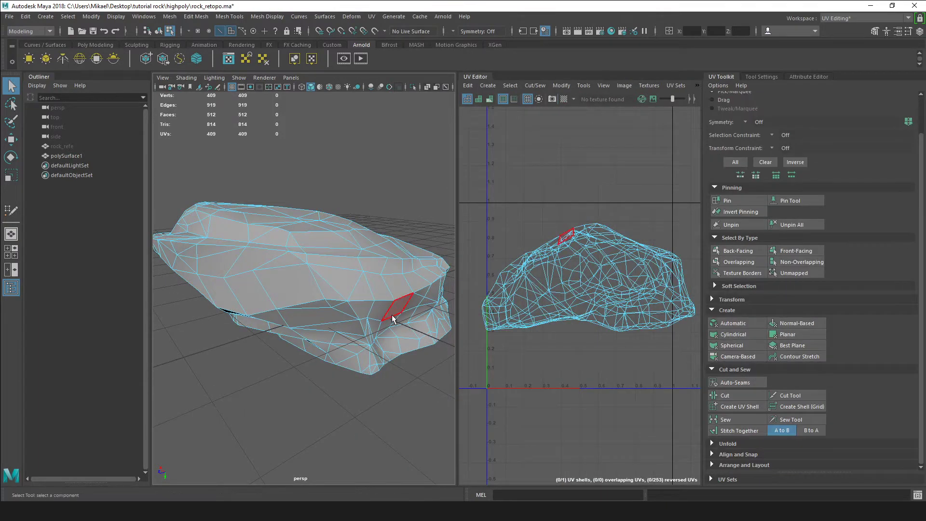
scroll(796, 183, up, 2)
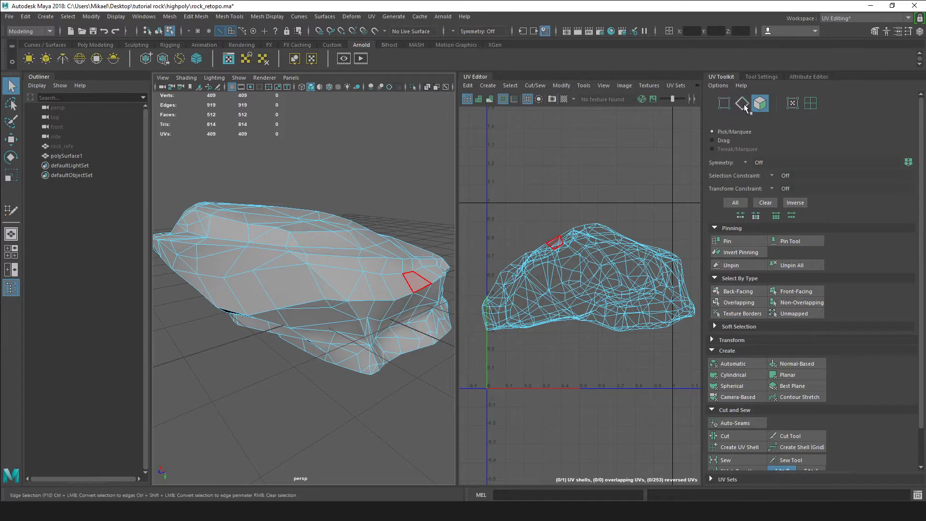
click(359, 300)
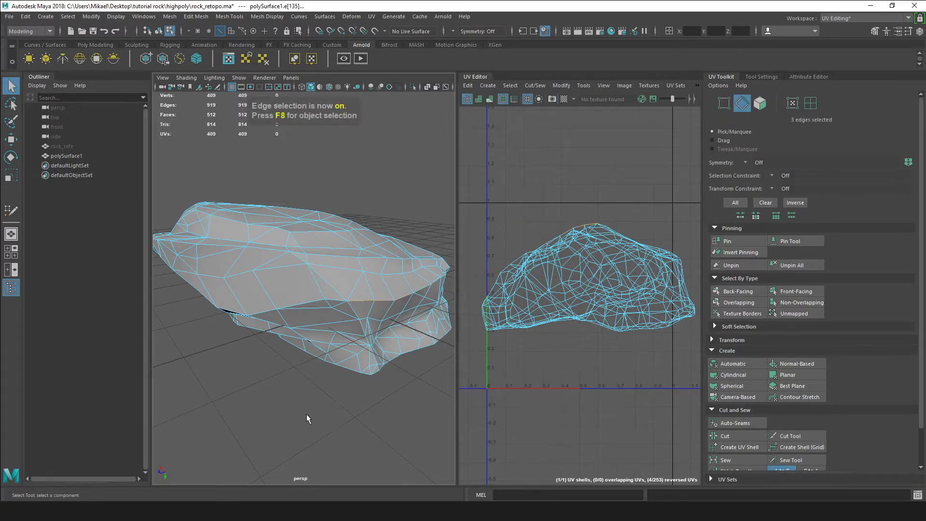
scroll(757, 346, down, 2)
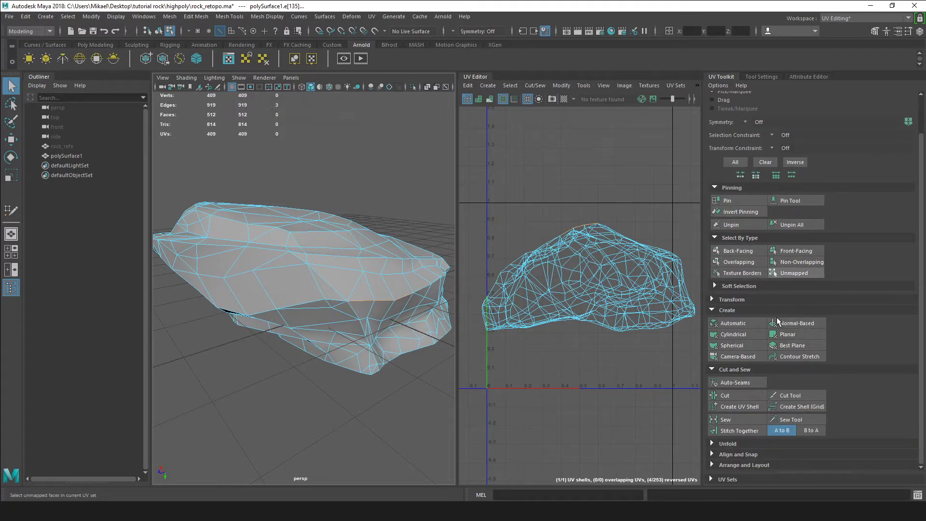
scroll(777, 321, up, 2)
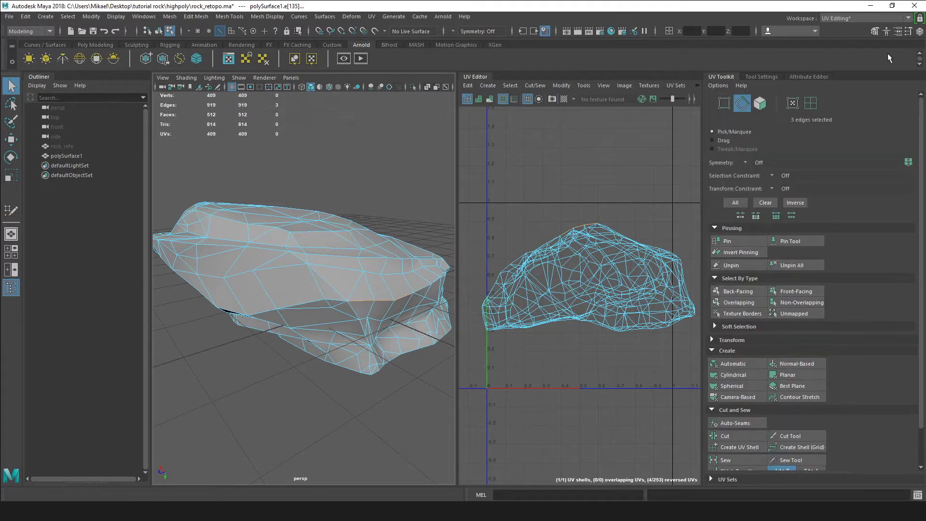
Step: Select all hard edges of the rock with a selection constraint set to All and Next and Smoothing set to Hard
click(25, 16)
mouse_move(66, 17)
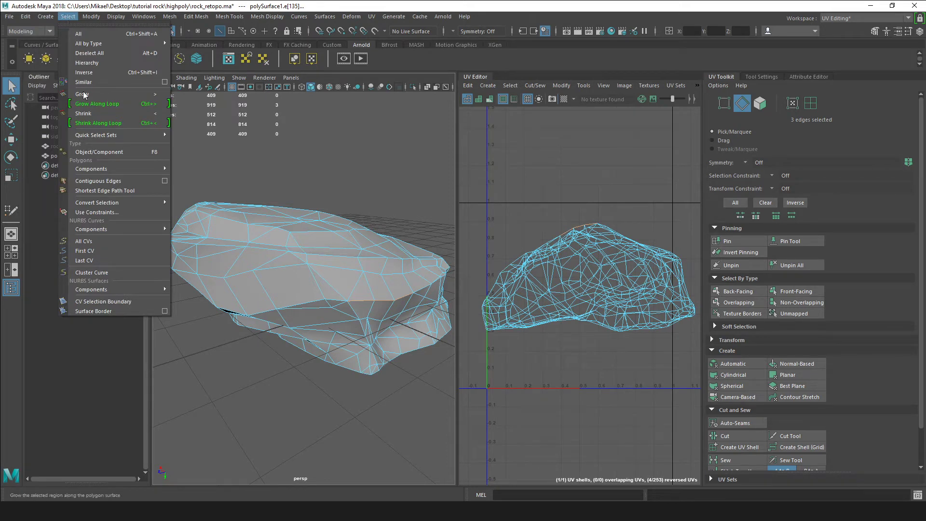
click(93, 213)
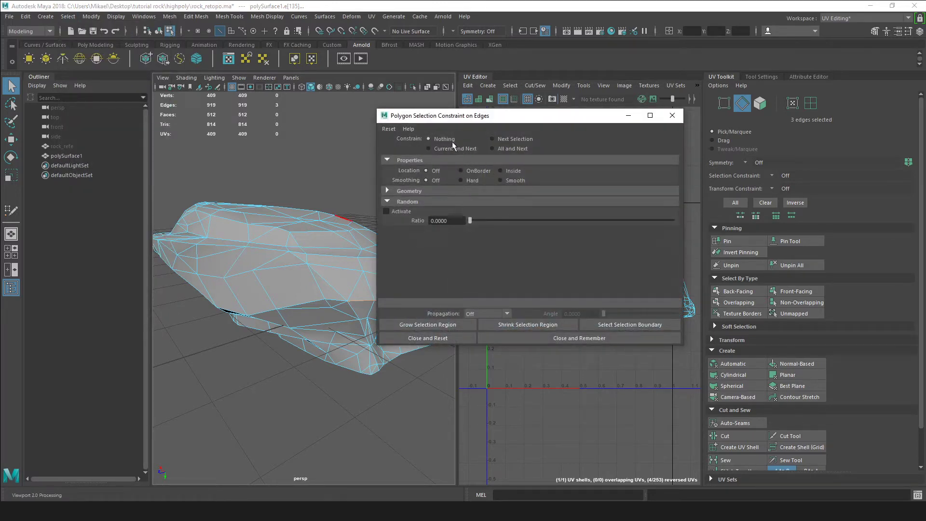
click(492, 149)
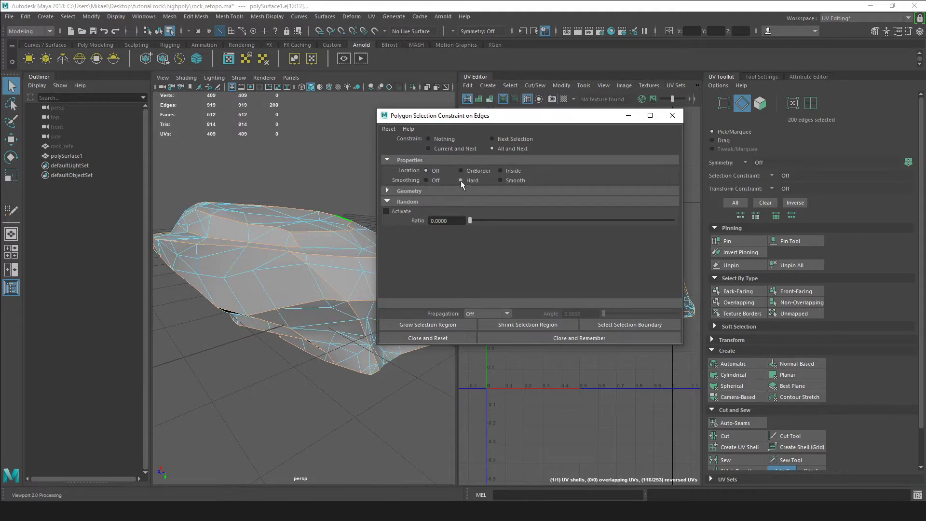
drag(428, 116, 517, 119)
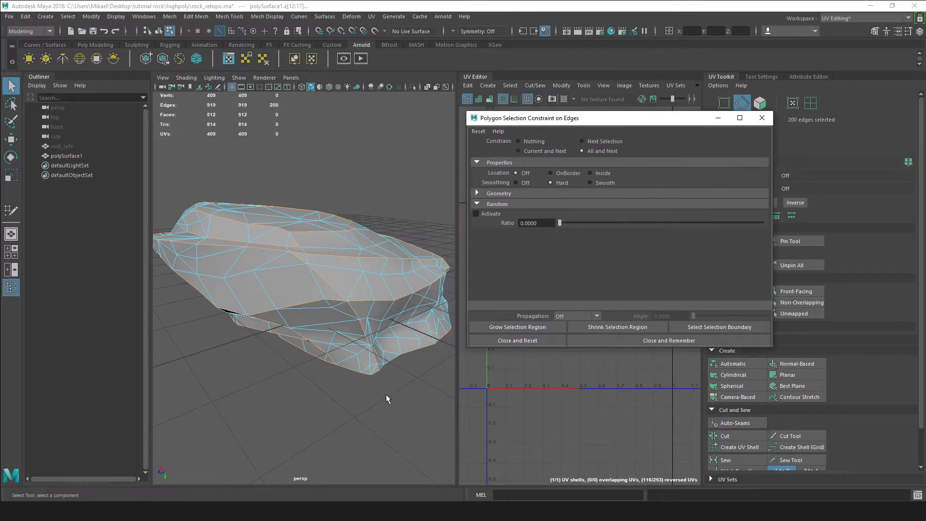
mouse_move(392, 389)
alt+mouse_down()
mouse_move(404, 398)
mouse_move(360, 359)
mouse_move(419, 356)
mouse_move(405, 387)
alt+mouse_up()
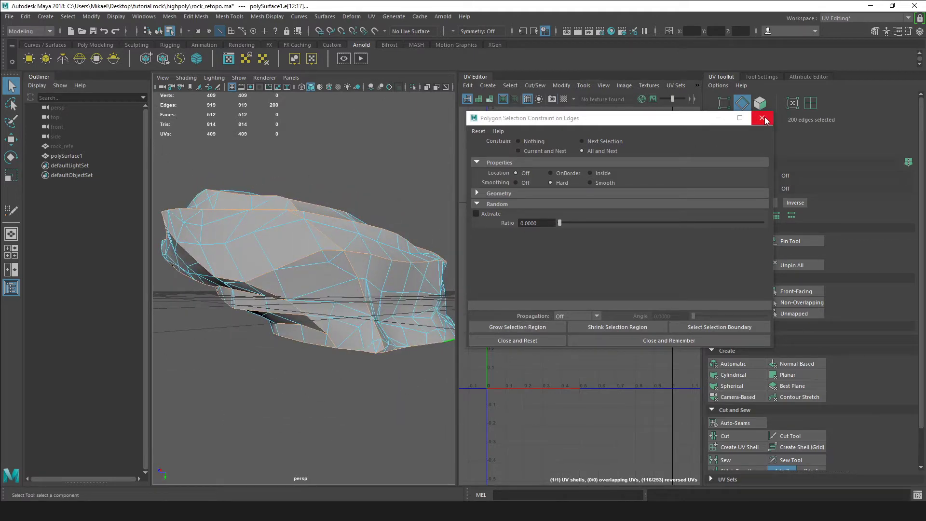
click(762, 118)
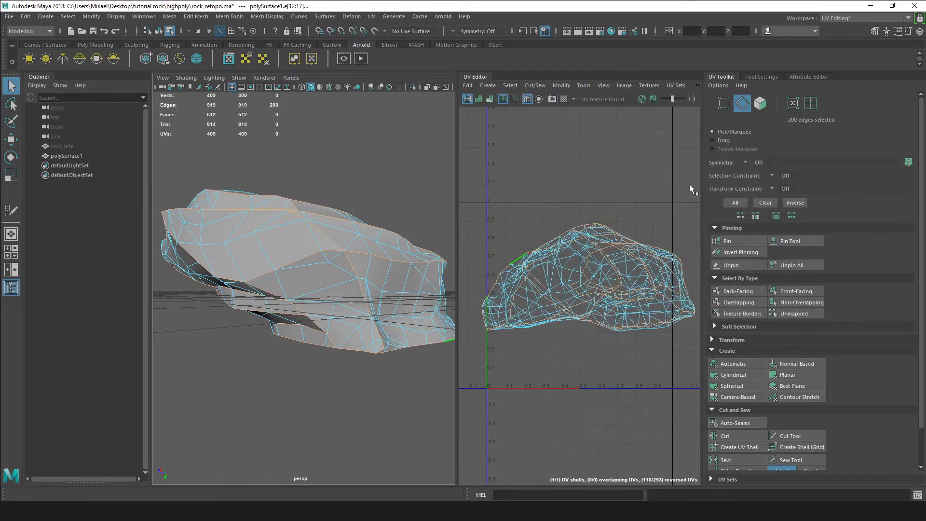
Step: Cut the UVs along the selected hard edges and check the seams around the whole rock
scroll(755, 350, down, 2)
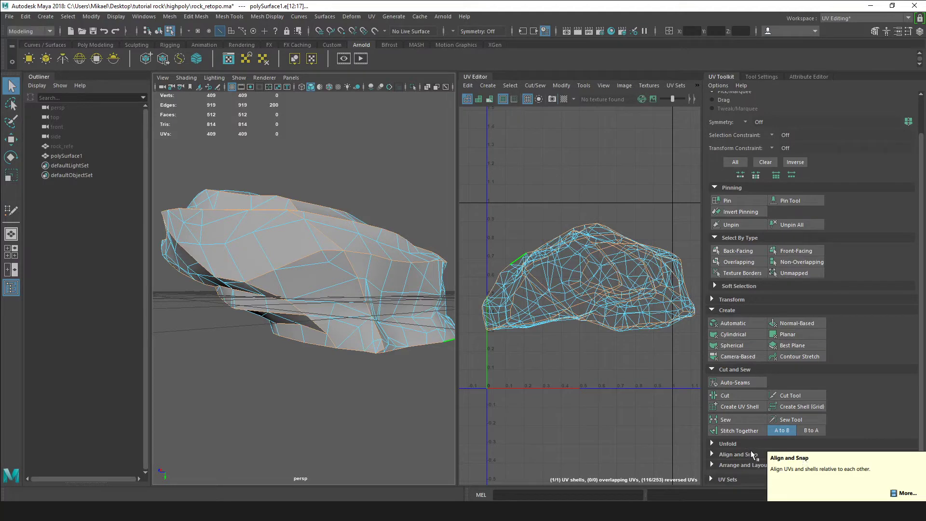
click(728, 397)
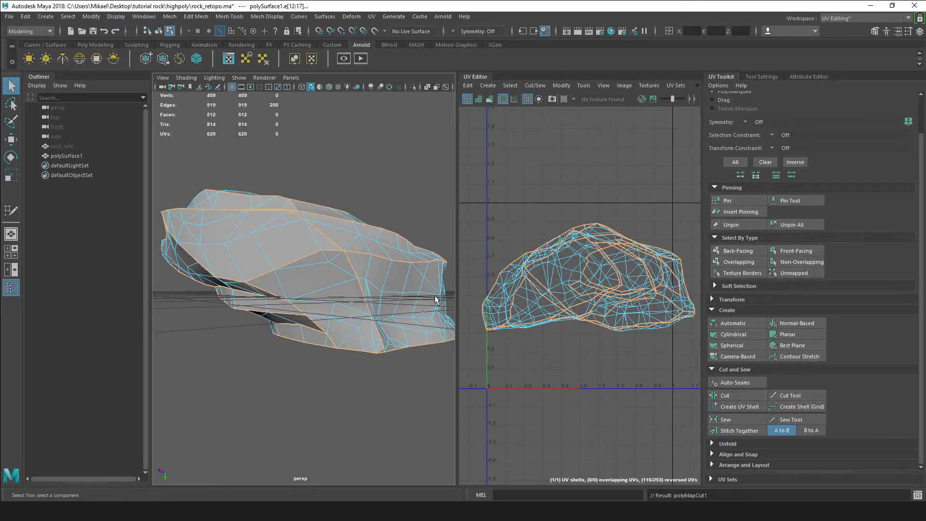
alt+drag(285, 325, 384, 343)
scroll(312, 323, down, 5)
scroll(310, 338, up, 5)
scroll(338, 339, up, 5)
scroll(338, 340, down, 6)
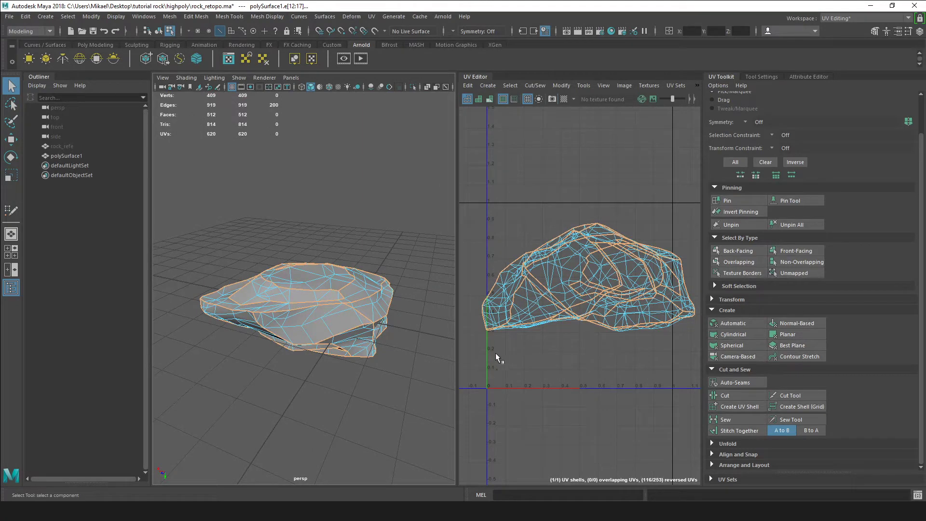
scroll(347, 367, down, 3)
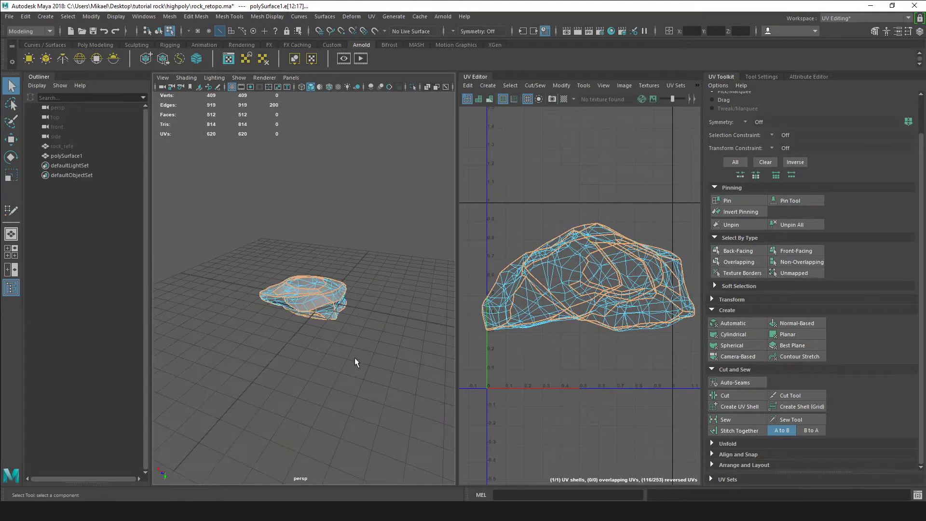
alt+drag(354, 357, 317, 321)
scroll(342, 335, up, 4)
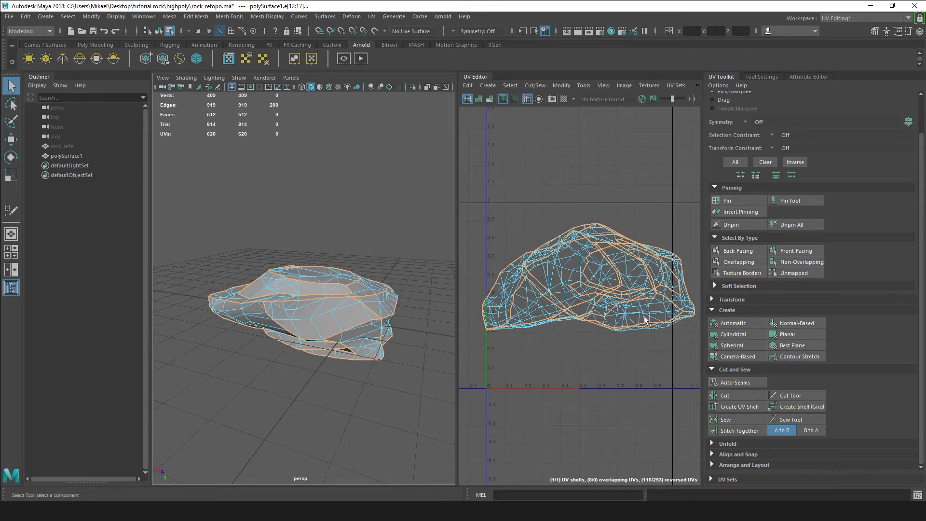
Step: Expand the Unfold and the Arrange and Layout tool groups of the UV Toolkit and look through the available tools
click(713, 442)
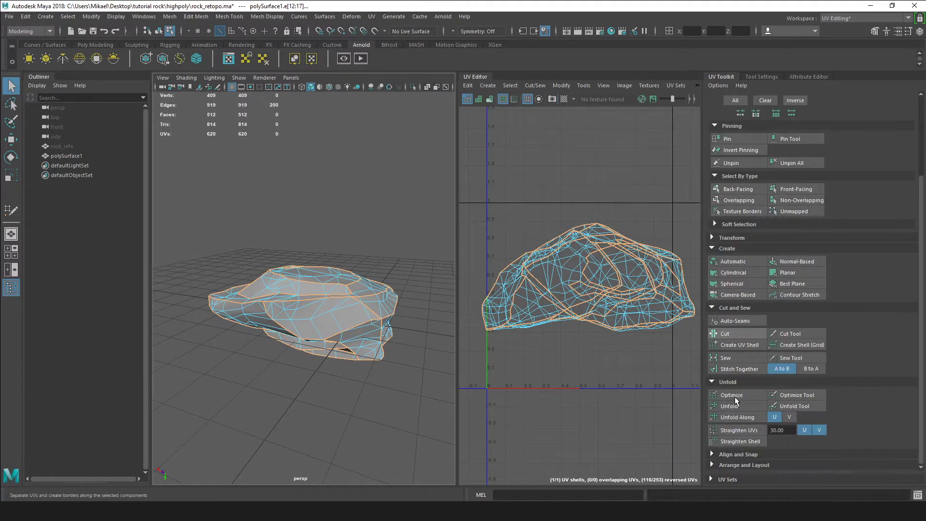
click(711, 479)
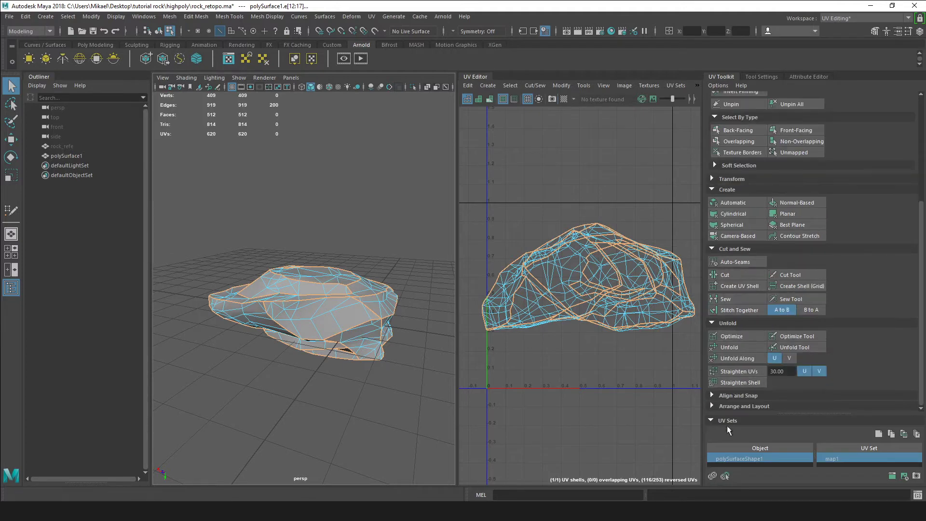
click(713, 405)
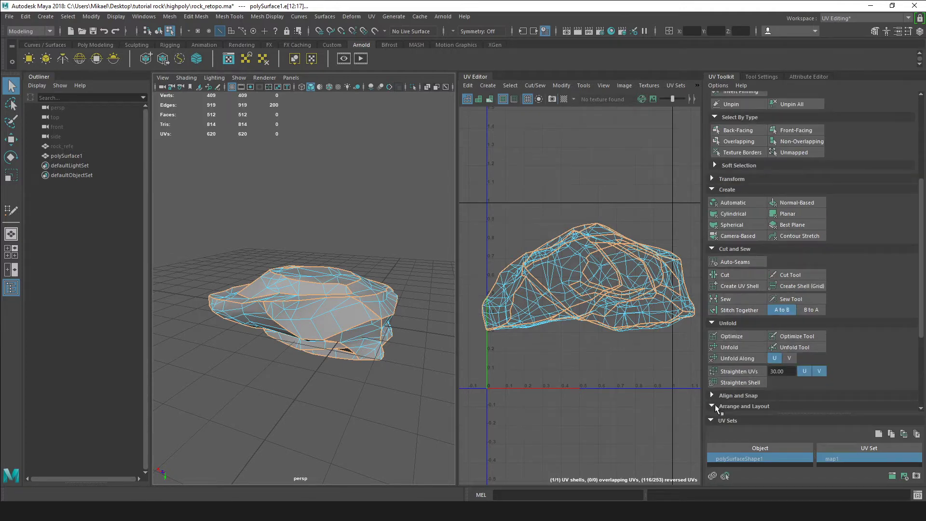
click(716, 407)
click(711, 420)
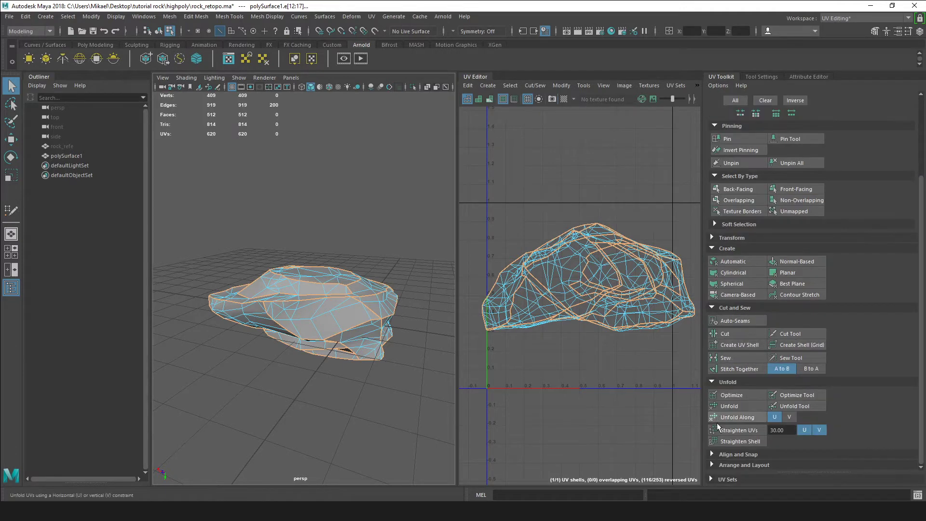
click(711, 465)
scroll(725, 433, down, 5)
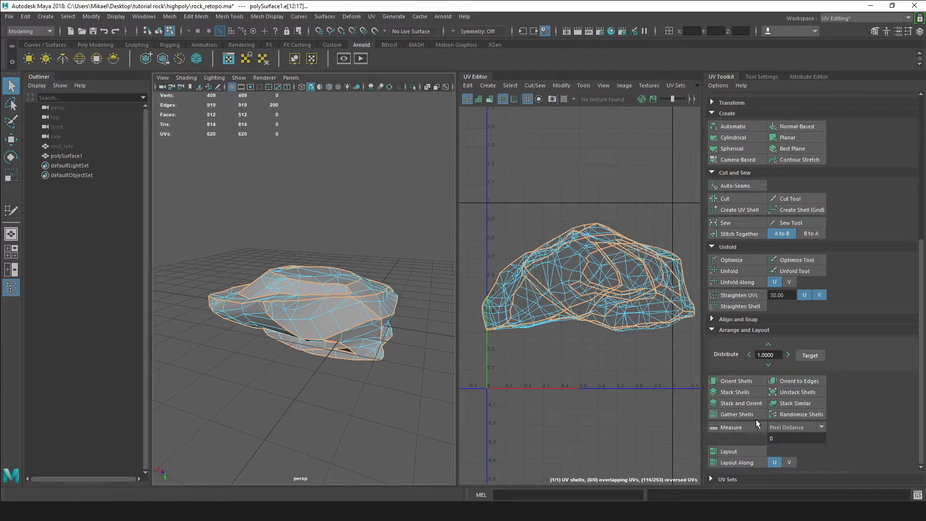
scroll(756, 422, up, 2)
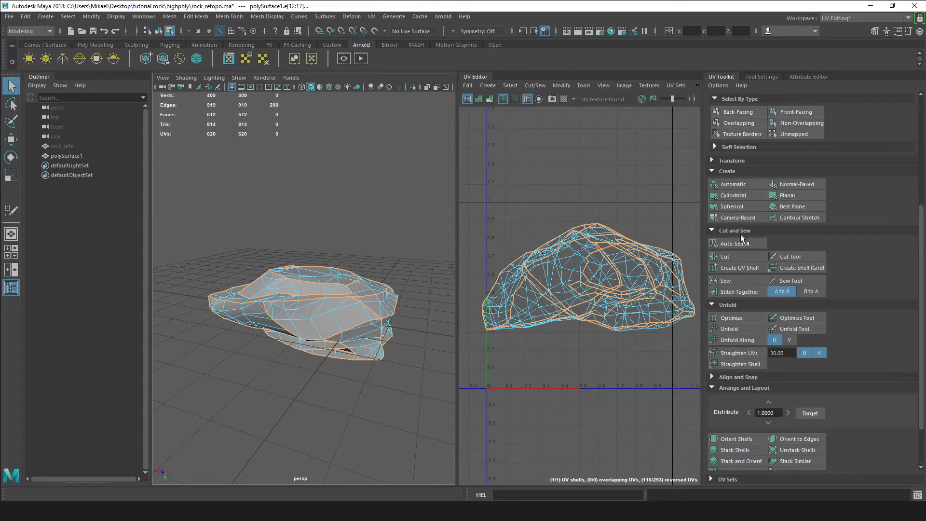
scroll(740, 234, up, 5)
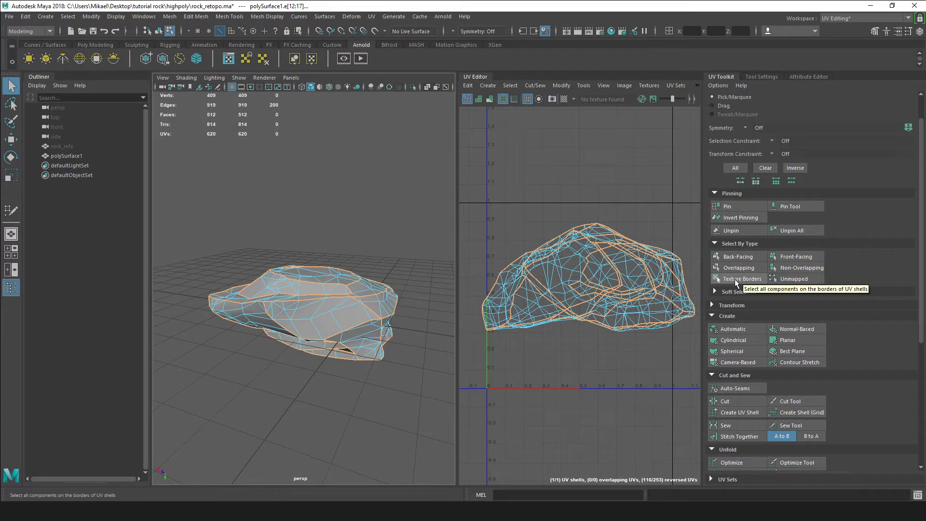
Step: Select two cut UV shells in face mode and move them out of the overlapping layout, one below it and one above it
click(568, 378)
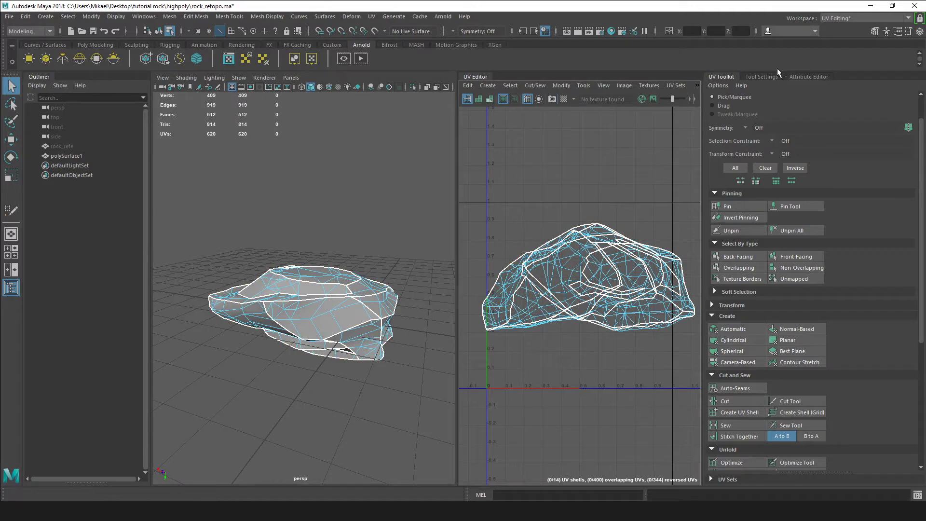
click(760, 103)
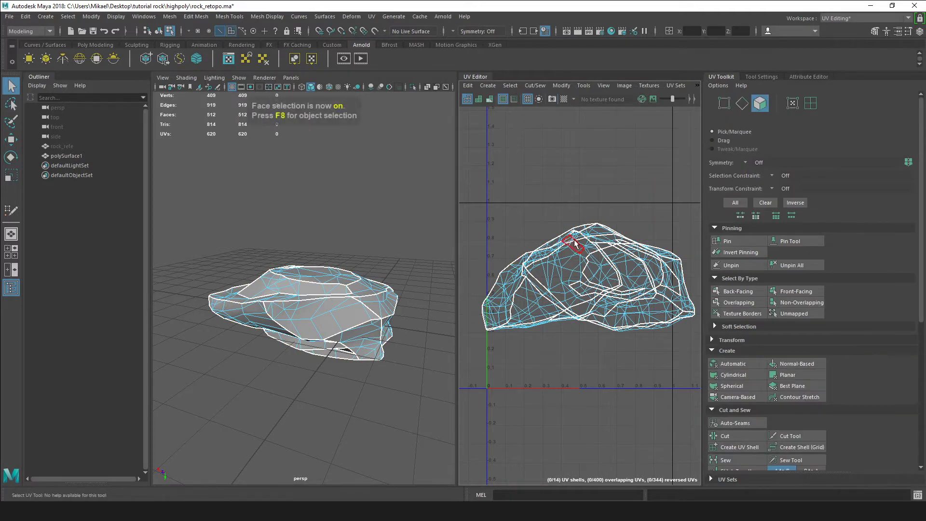
scroll(571, 228, down, 3)
double_click(619, 288)
alt+middle_drag(635, 300, 569, 300)
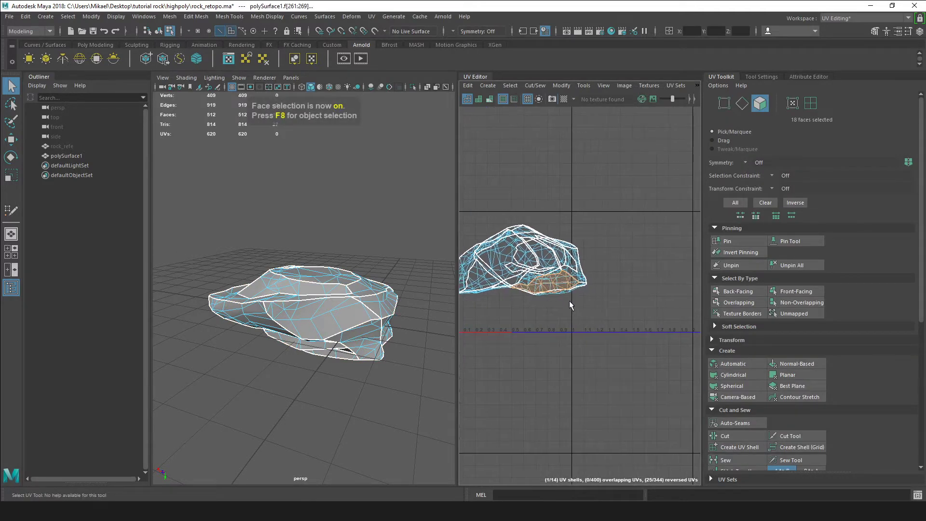
key(w)
drag(545, 282, 589, 321)
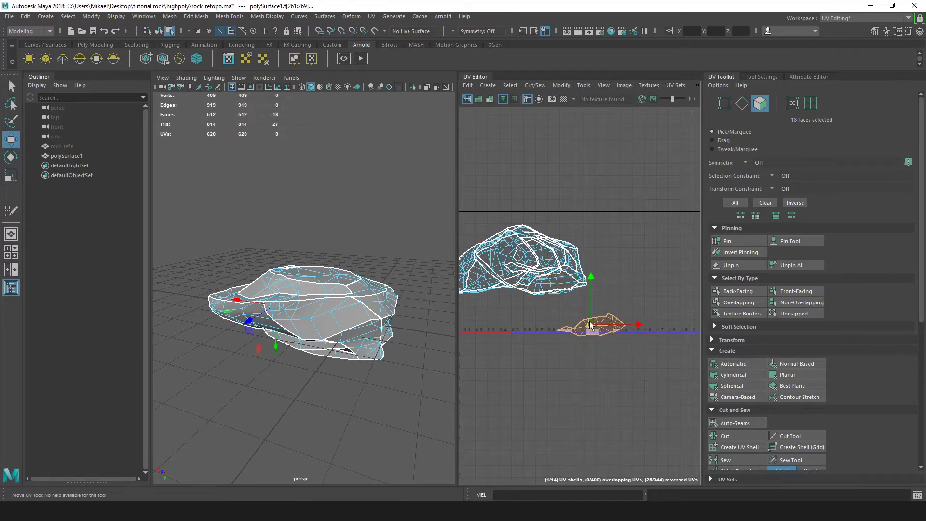
double_click(572, 260)
drag(556, 254, 584, 199)
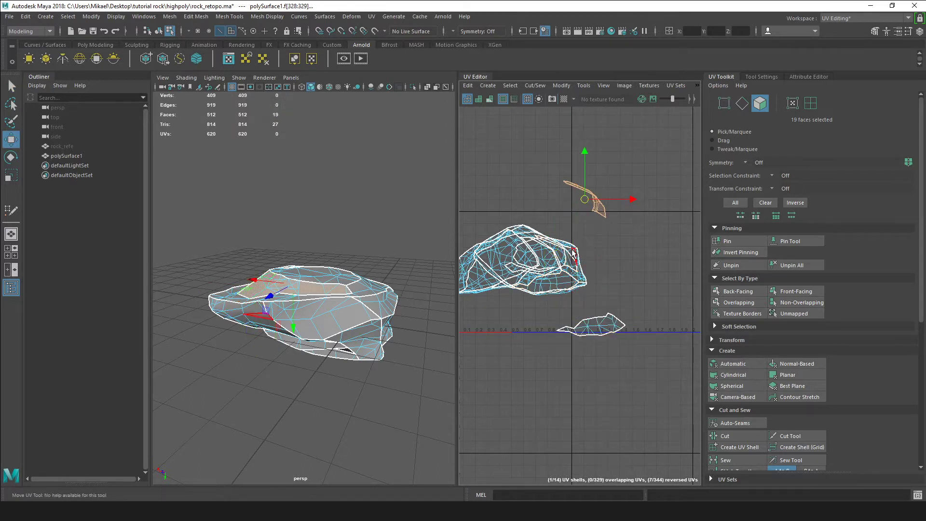
Step: Separate three more UV shells from the overlapping pile, placing the ring-shaped one above it and two others to its right
double_click(574, 255)
drag(528, 260, 495, 162)
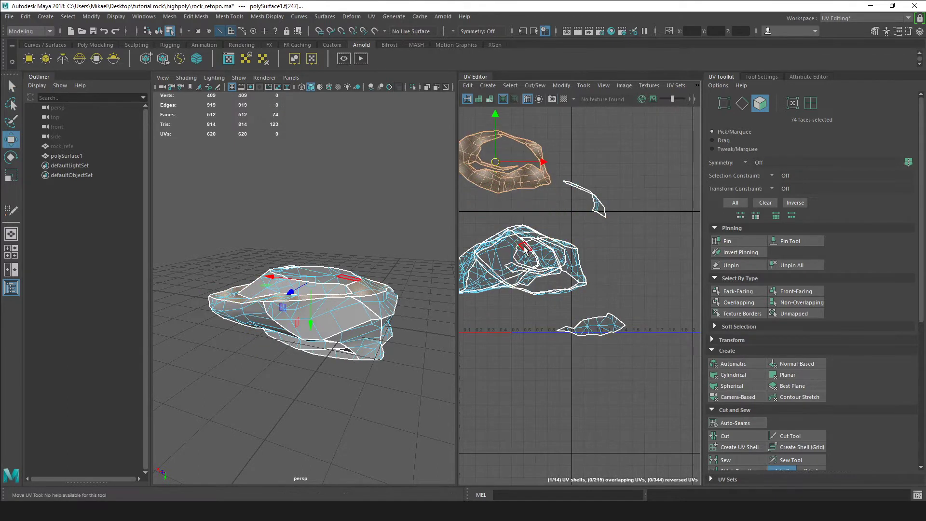
double_click(525, 250)
drag(530, 255, 636, 307)
click(584, 272)
double_click(573, 269)
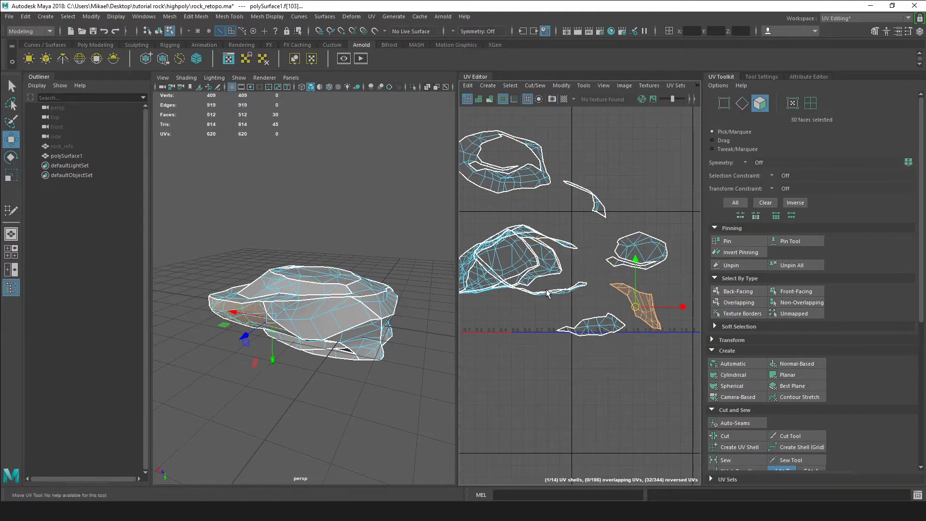
Step: Move the long thin lower shell below the pile and the triangular pointed shell to its lower right
double_click(547, 292)
drag(529, 282, 501, 360)
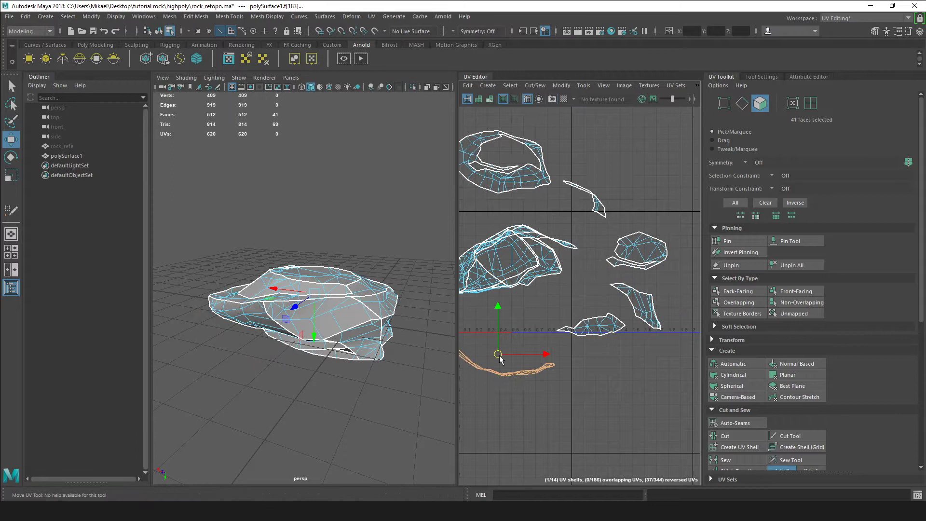
double_click(545, 271)
drag(554, 270, 651, 383)
Step: Move the large 47-face shell up and left of the pile and place the curved 94-face shell below it
double_click(512, 288)
alt+middle_drag(534, 299, 601, 318)
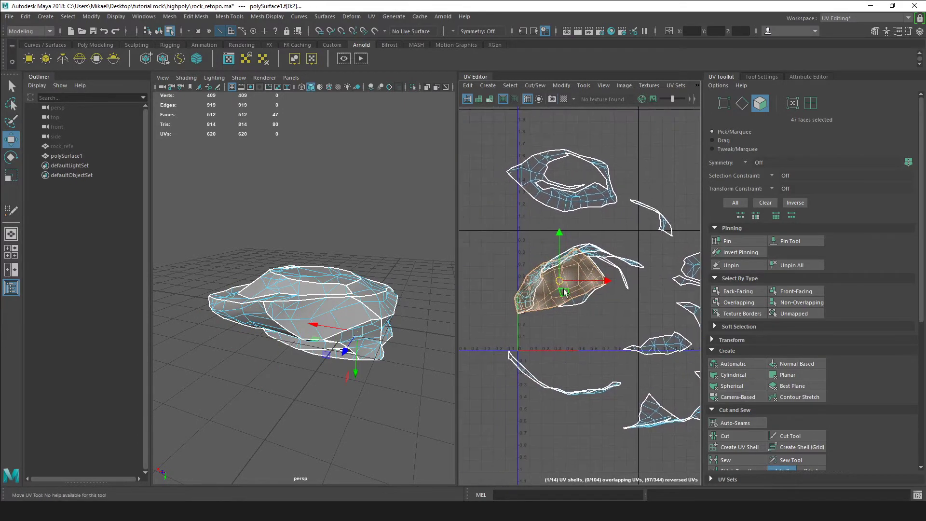
drag(558, 278, 503, 228)
double_click(534, 279)
scroll(574, 283, down, 4)
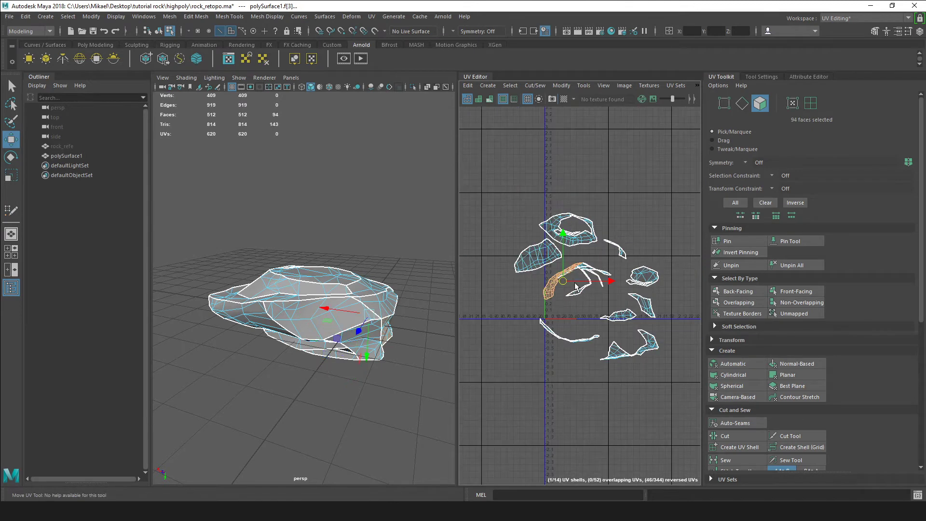
drag(561, 279, 524, 299)
Step: Spread out the remaining small, narrow shells in the middle of the layout until none of them overlap
double_click(581, 291)
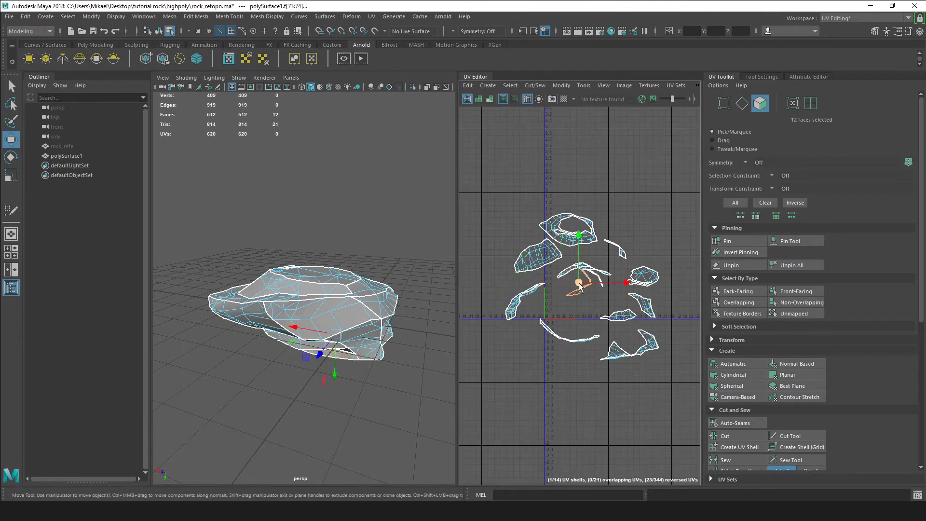
drag(578, 283, 601, 309)
double_click(598, 280)
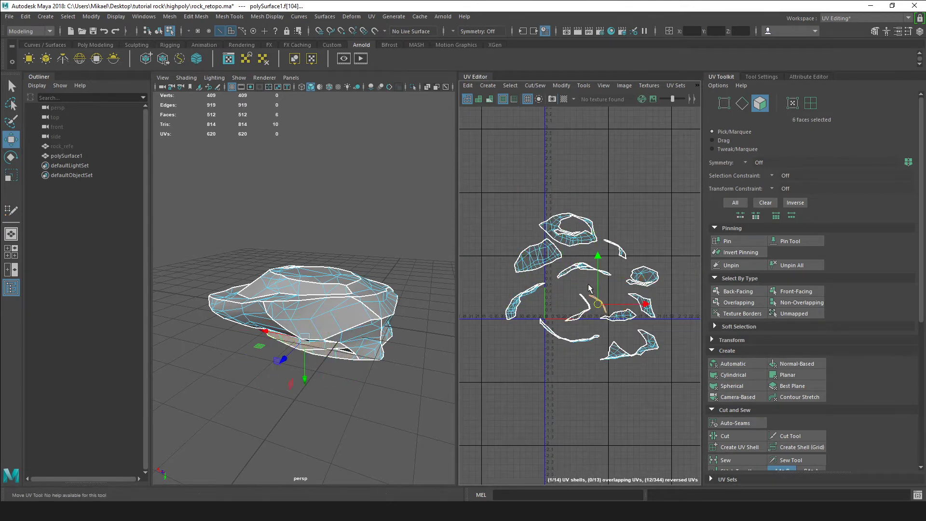
double_click(594, 270)
drag(585, 265, 585, 284)
double_click(573, 272)
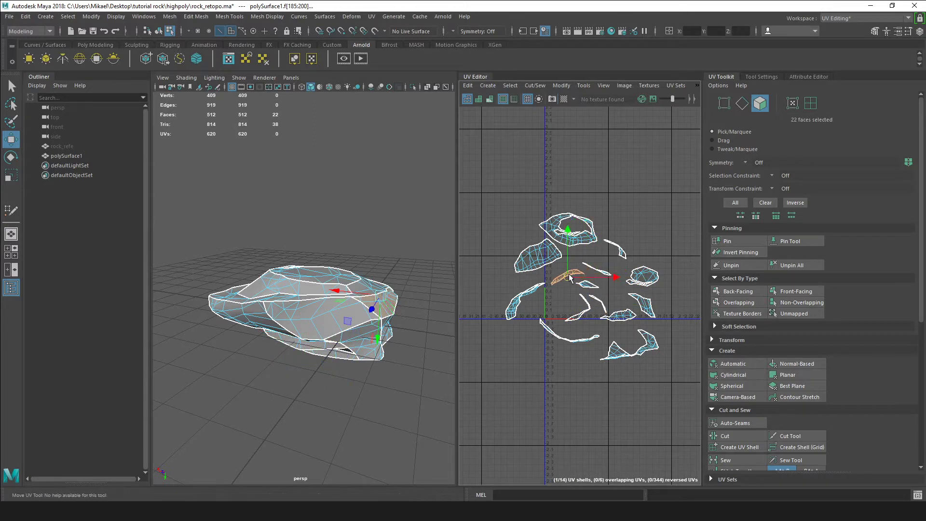
double_click(602, 271)
drag(597, 269, 603, 267)
click(615, 292)
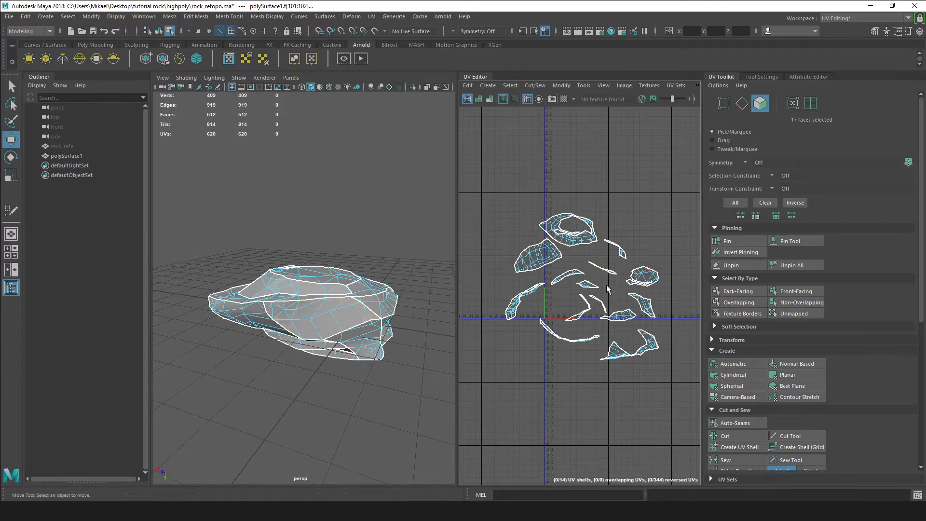
Step: Widen the UV editing view, select all UV shells of the rock and unfold them
alt+middle_drag(615, 292, 599, 289)
drag(456, 188, 451, 251)
drag(462, 153, 673, 404)
scroll(771, 410, down, 7)
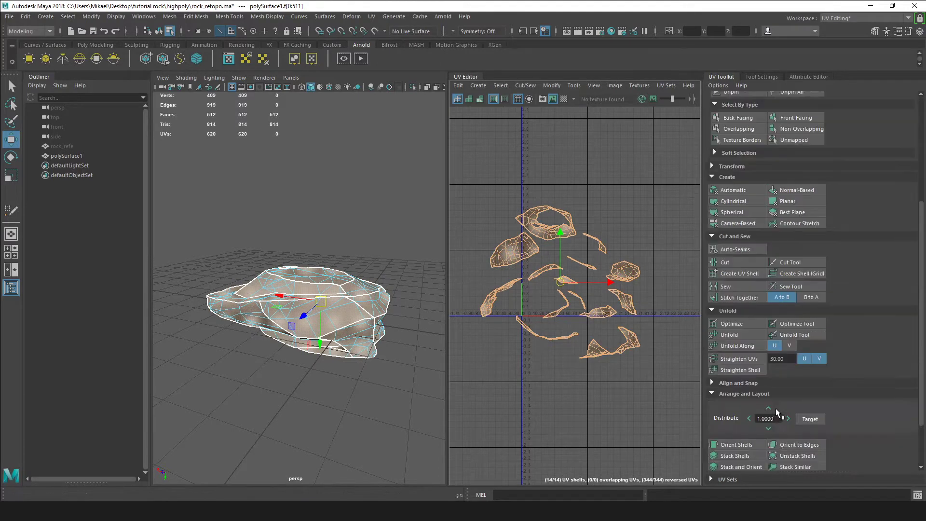
click(742, 306)
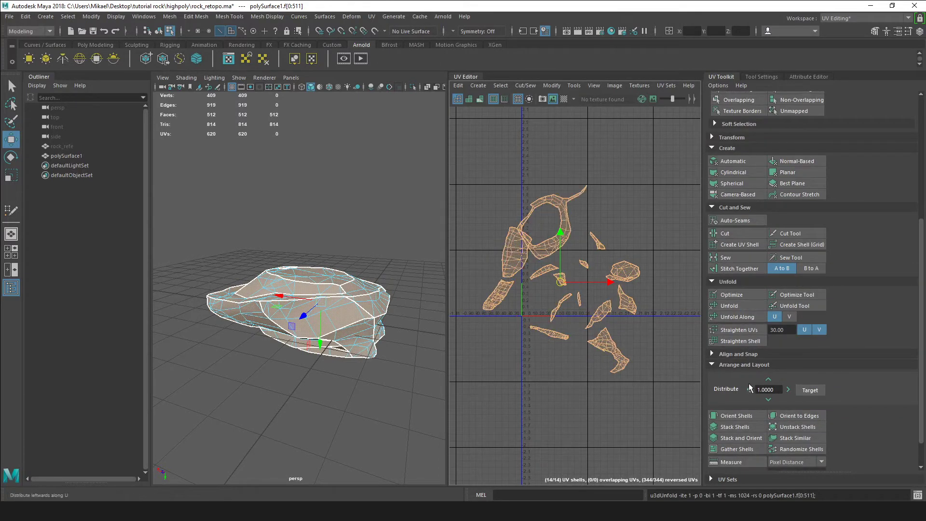
Step: Move the unfolded ring-shaped shell up and right so it clears the large neighbouring shell
click(609, 207)
click(560, 237)
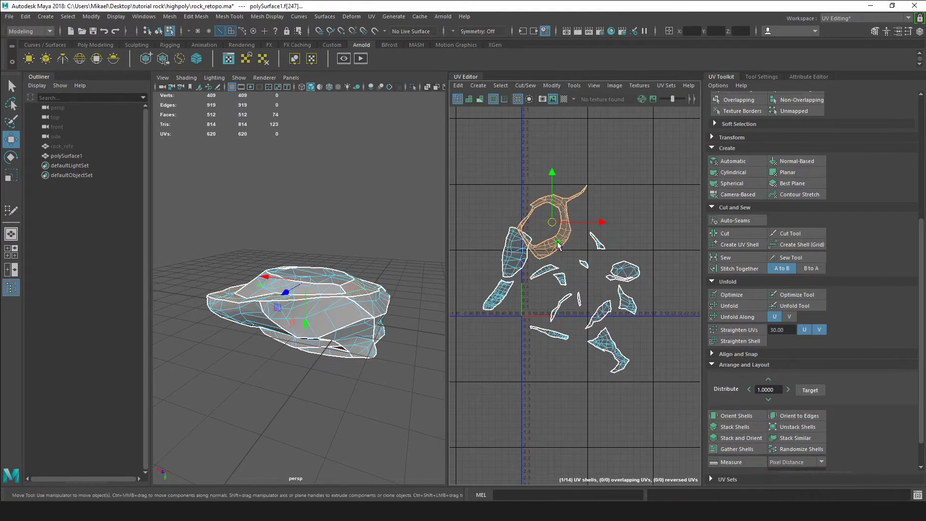
drag(553, 220, 565, 213)
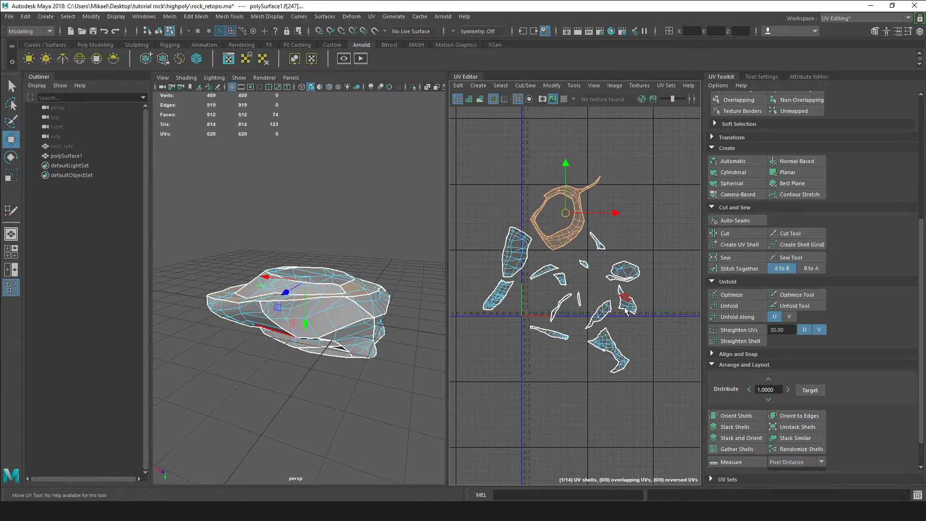
click(604, 409)
drag(674, 414, 459, 130)
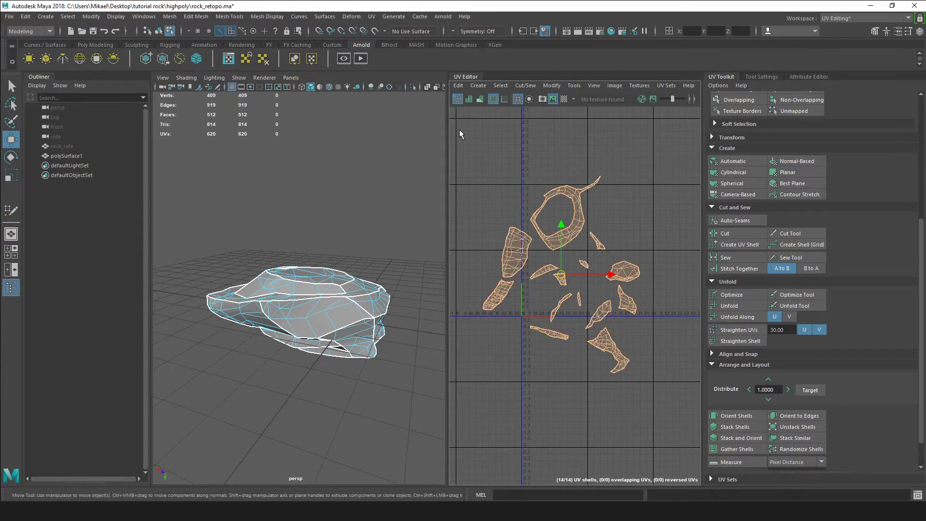
click(642, 239)
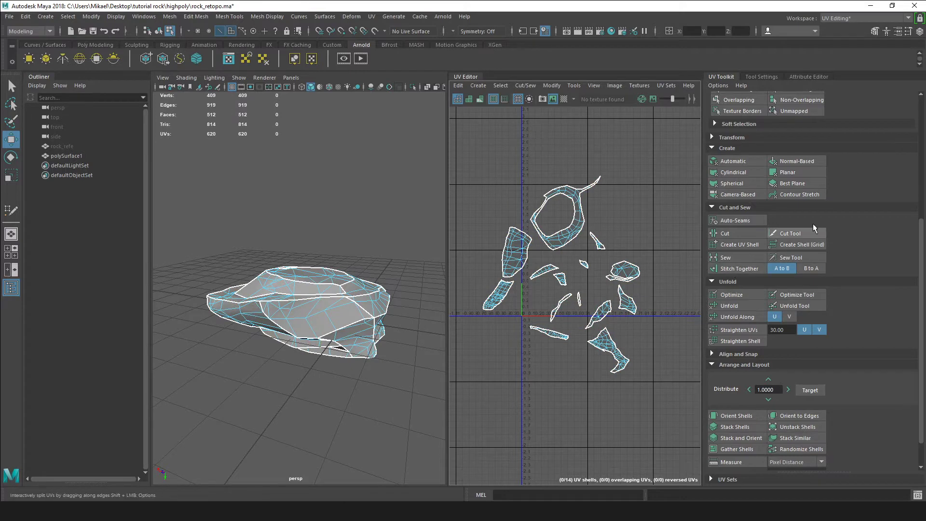
scroll(863, 204, up, 3)
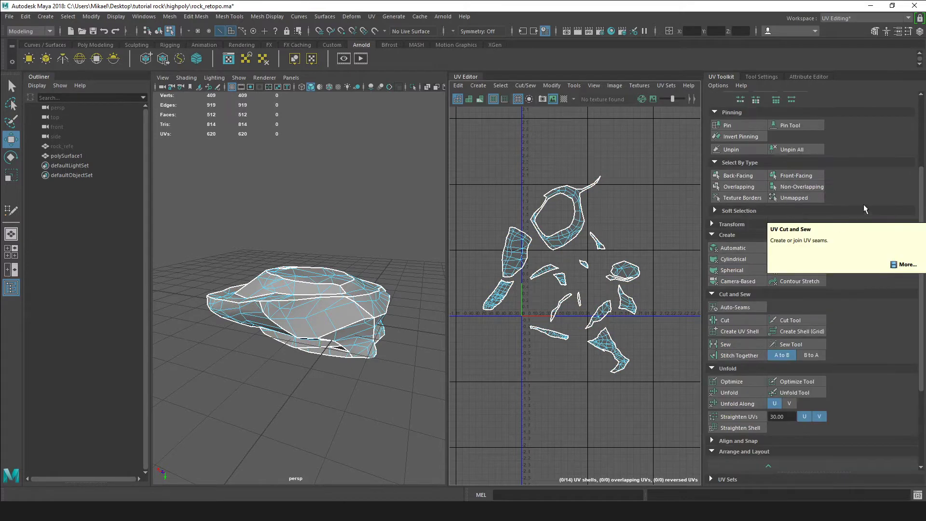
click(735, 202)
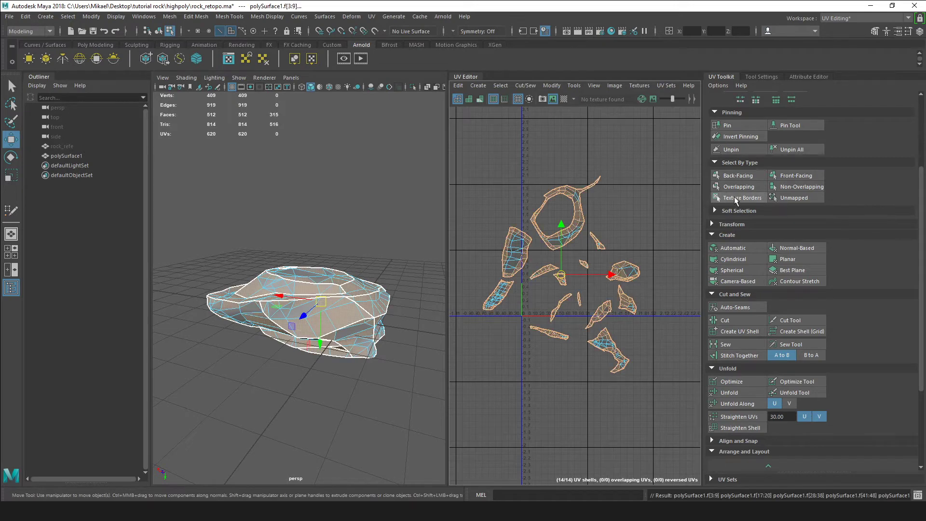
click(634, 242)
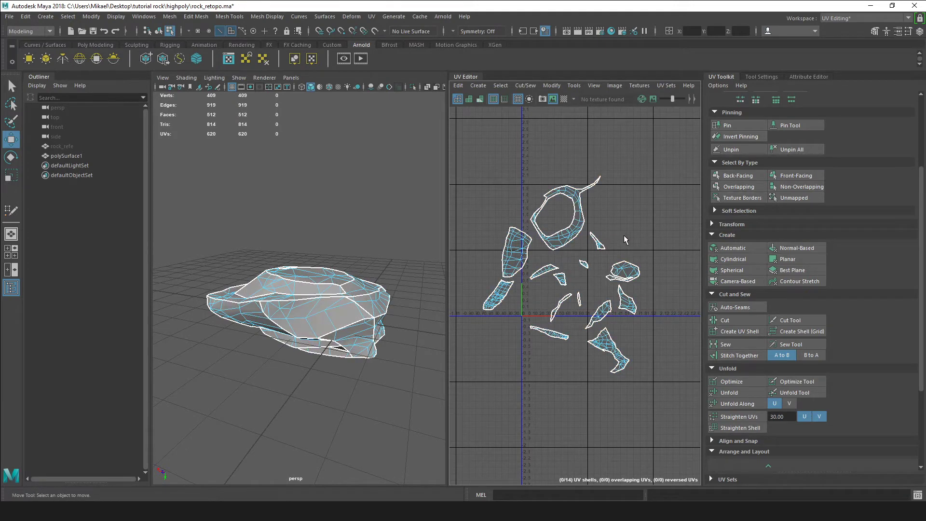
Step: Select all texture border edges of the rock in edge mode and look at the mesh display commands
scroll(762, 214, up, 4)
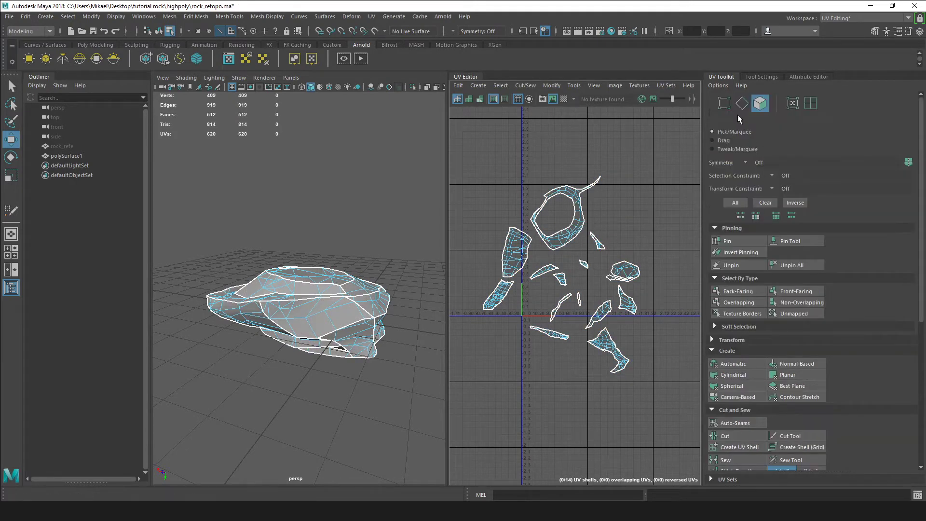
click(741, 103)
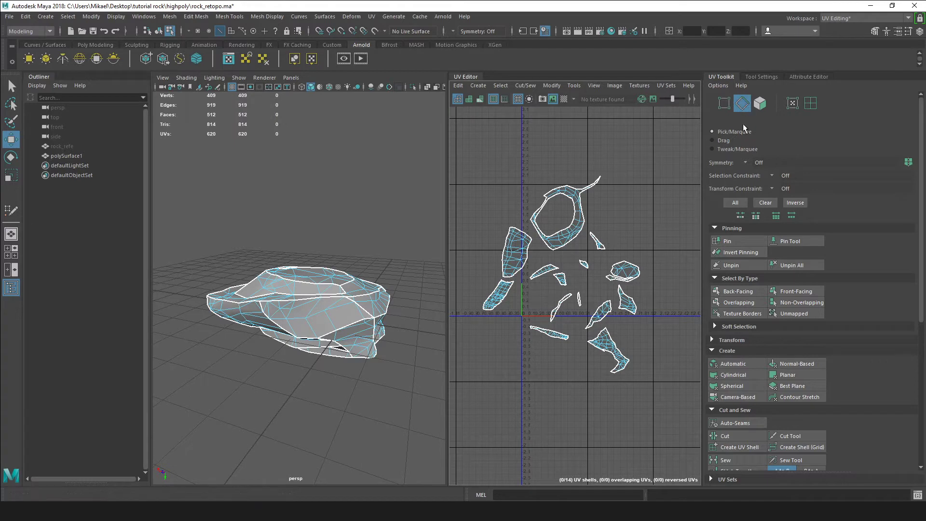
click(741, 314)
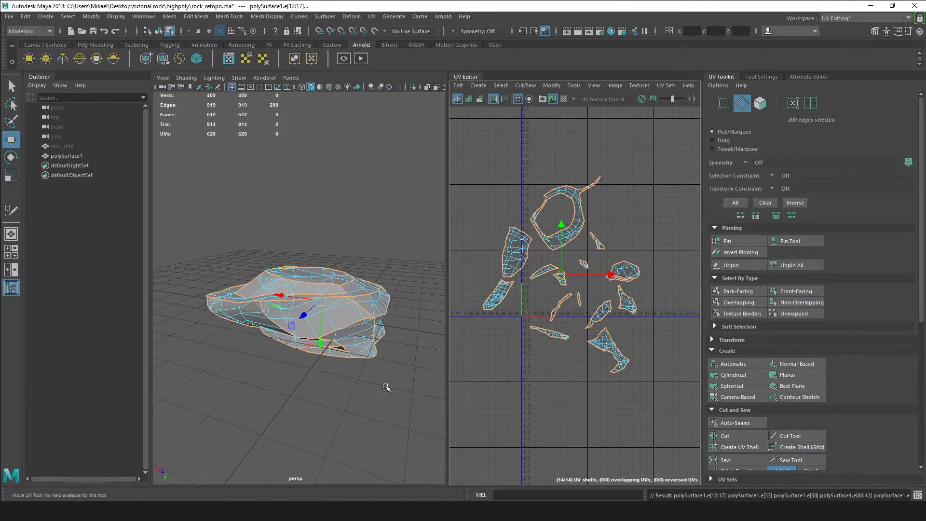
click(267, 17)
click(267, 18)
Step: Select the ring-shaped UV shell in face mode and expand the Transform tool group down to the texel density settings
key(F11)
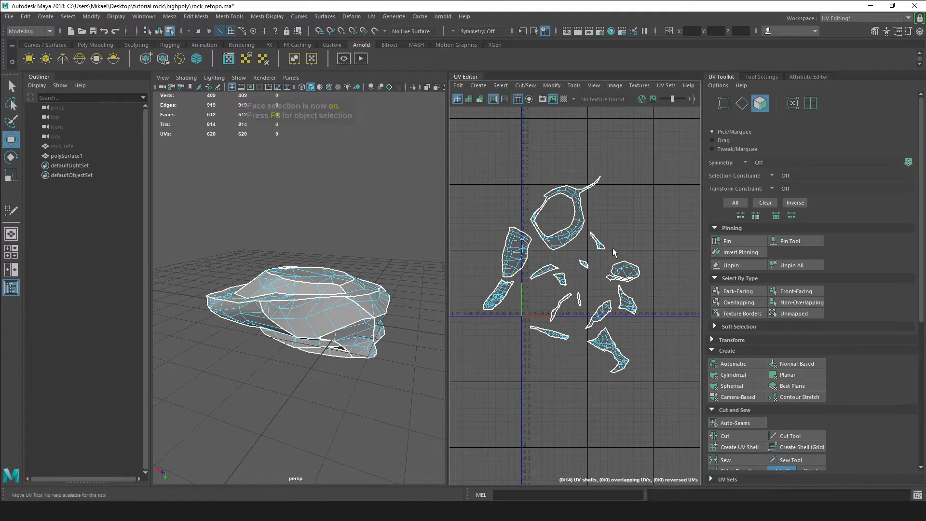
double_click(568, 233)
scroll(748, 293, down, 2)
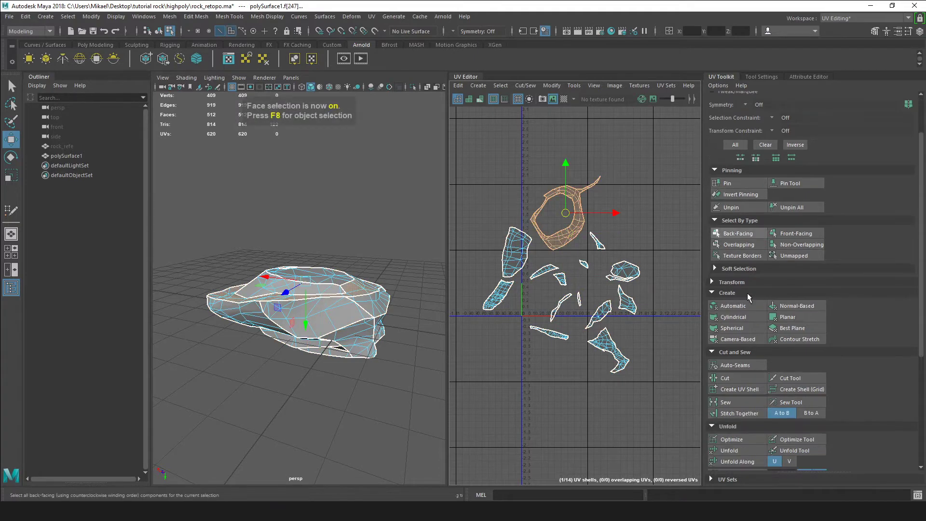
click(713, 280)
scroll(745, 289, down, 3)
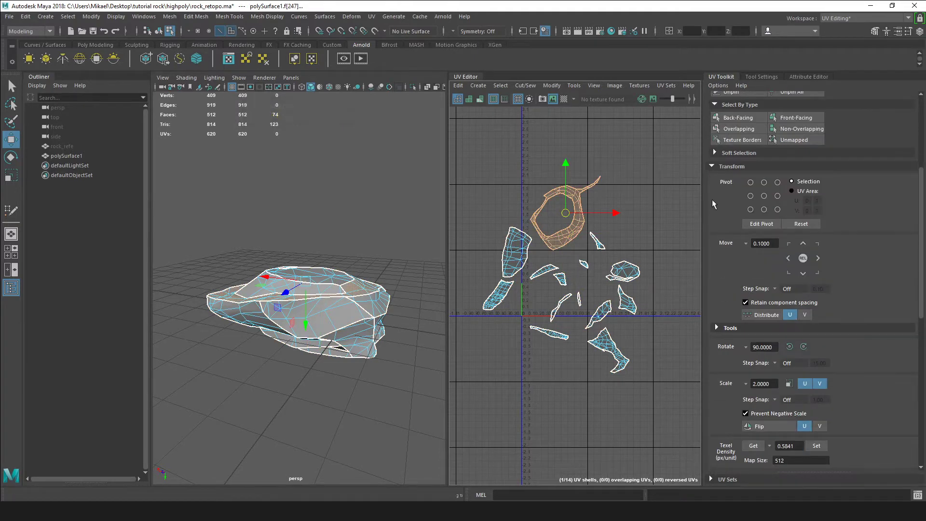
scroll(718, 207, down, 5)
scroll(722, 223, up, 5)
scroll(727, 212, down, 3)
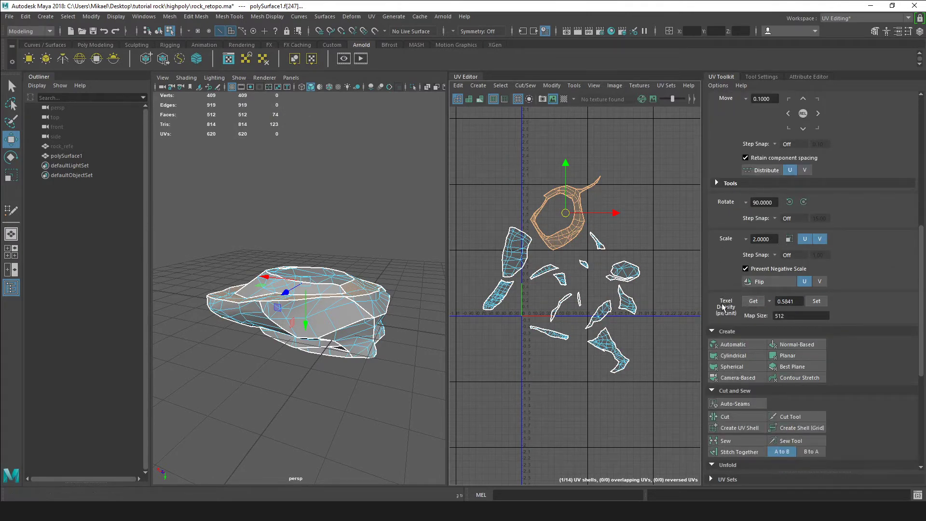
Step: Collapse the Create, Cut and Sew, Unfold, Arrange and Layout, Pinning, Select By Type and Transform groups of the UV Toolkit
click(713, 332)
click(712, 342)
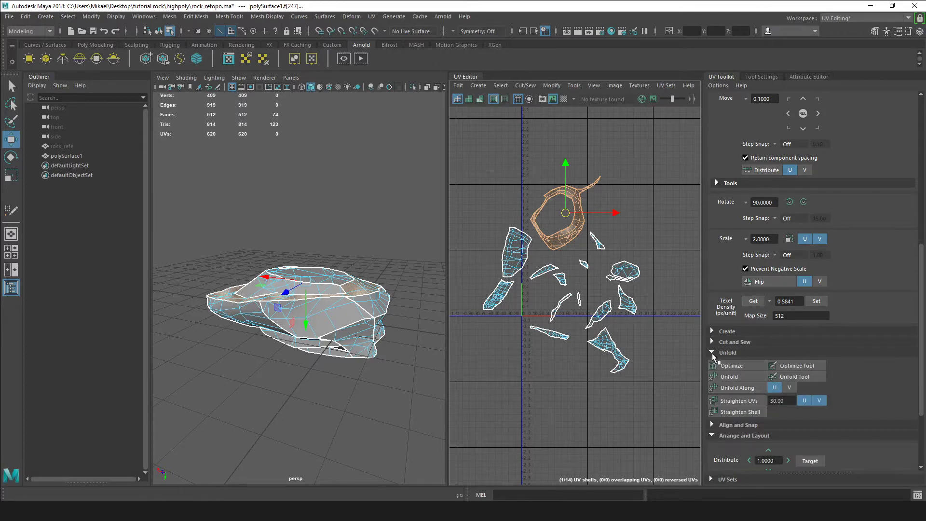
click(712, 353)
scroll(724, 346, up, 4)
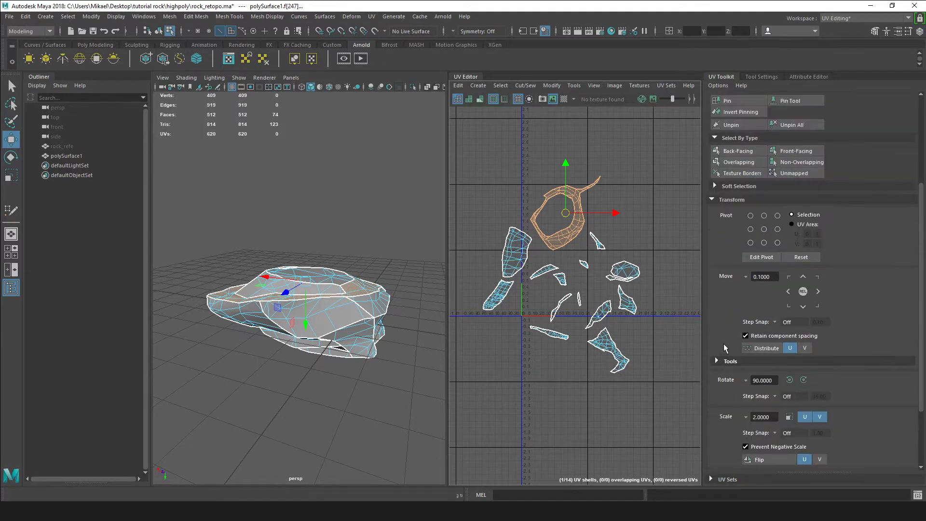
scroll(717, 206, up, 3)
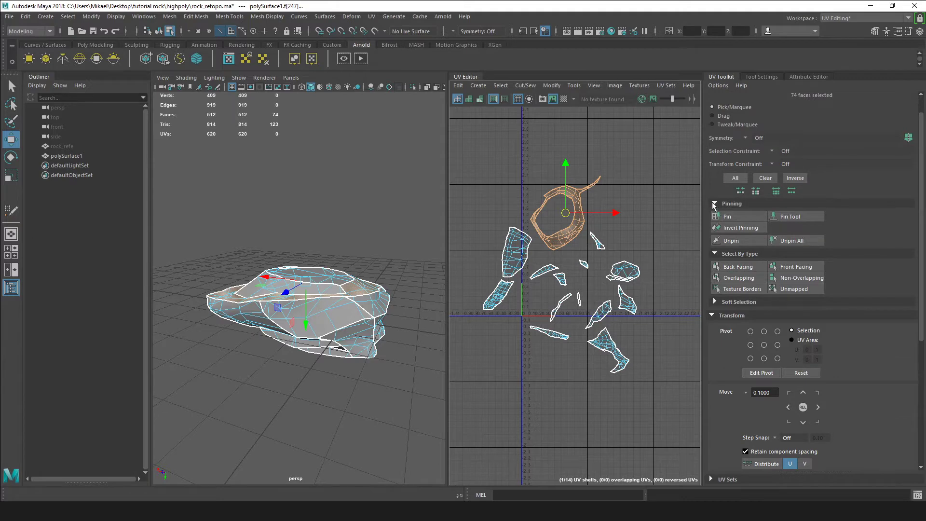
click(714, 205)
scroll(722, 277, down, 2)
click(714, 157)
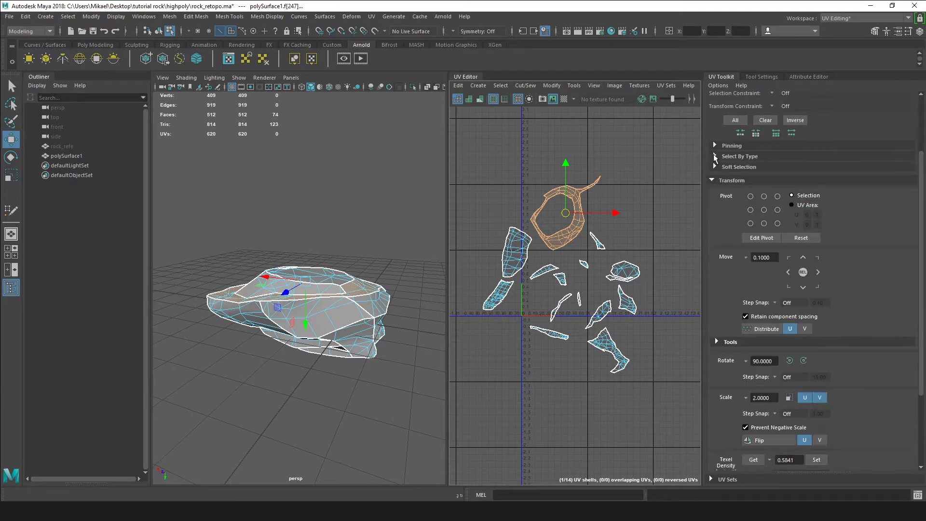
click(716, 179)
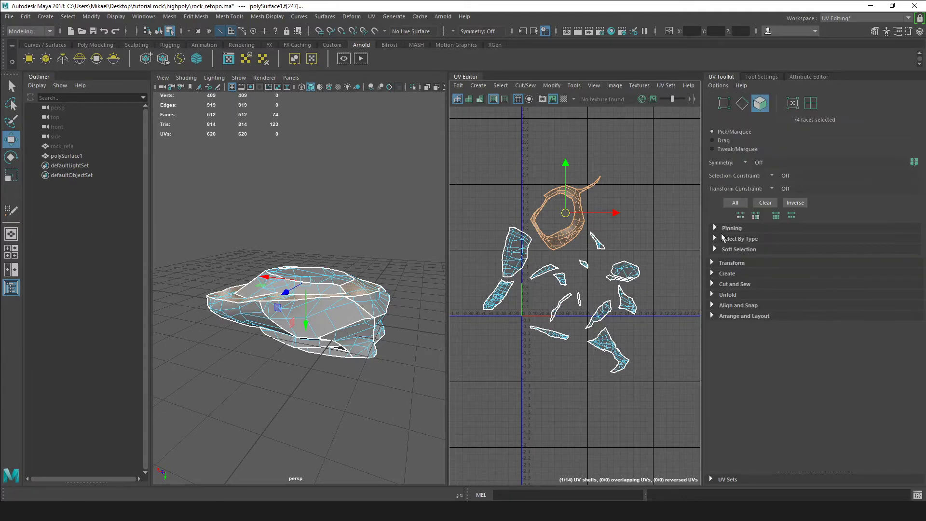
Step: Get the ring-shaped shell's texel density in the Transform group and set it on all UV shells of the rock
click(712, 263)
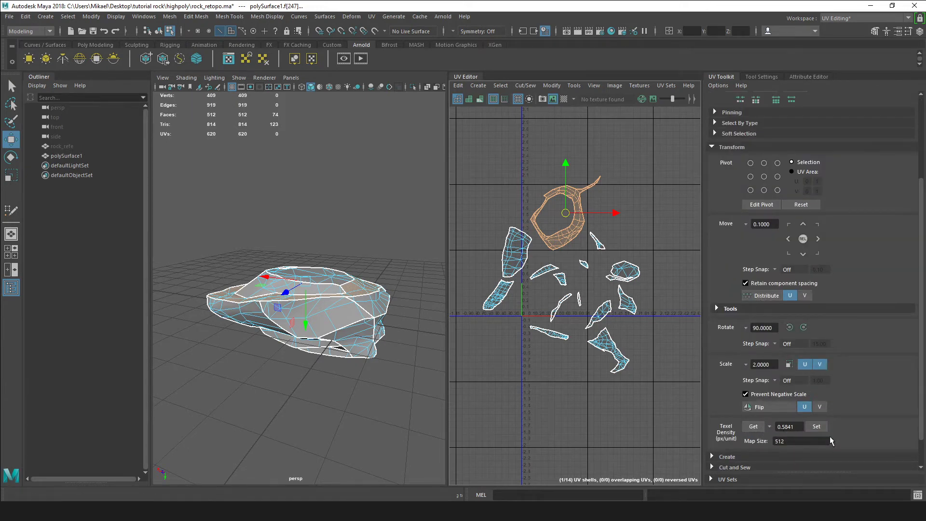
scroll(856, 432, down, 2)
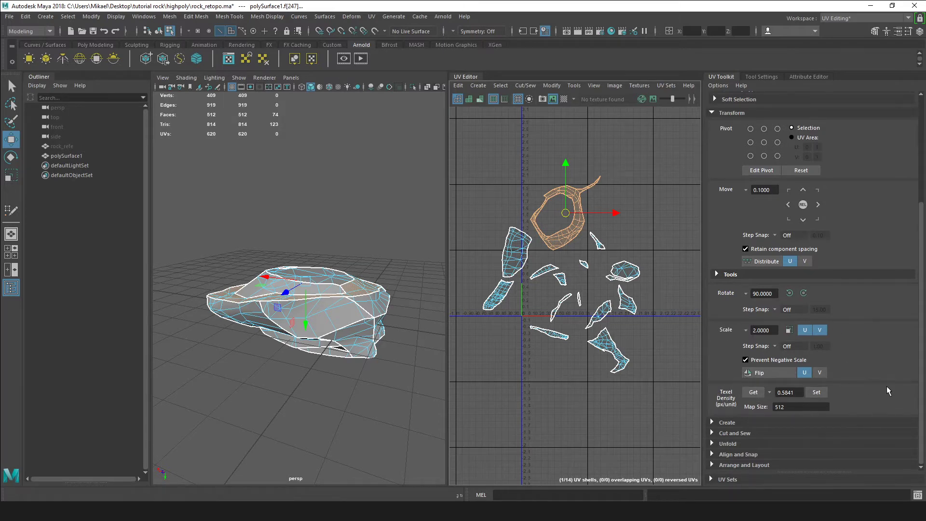
click(751, 393)
click(676, 387)
drag(684, 410, 465, 122)
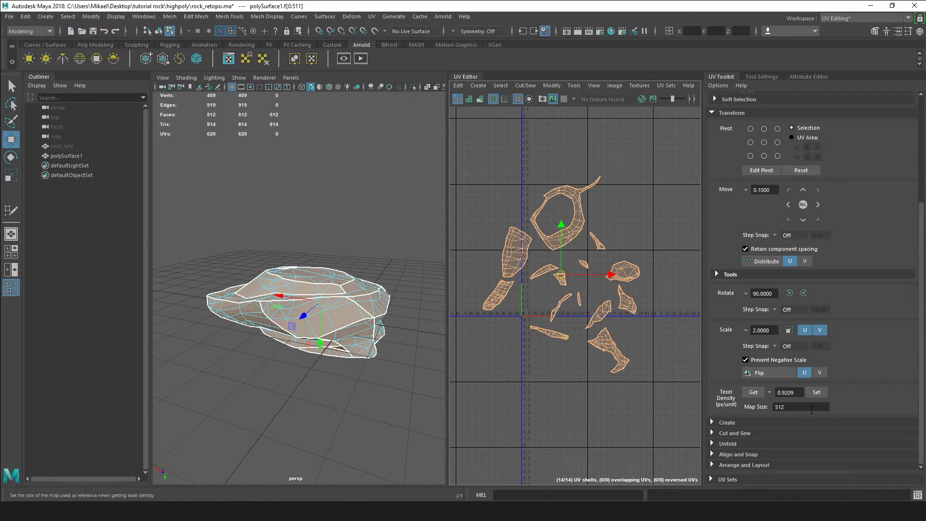
click(816, 392)
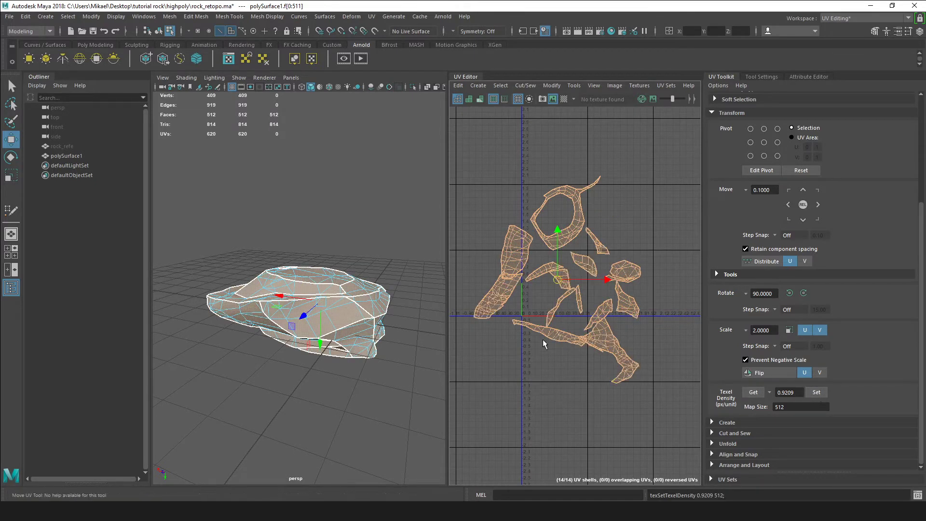
click(499, 340)
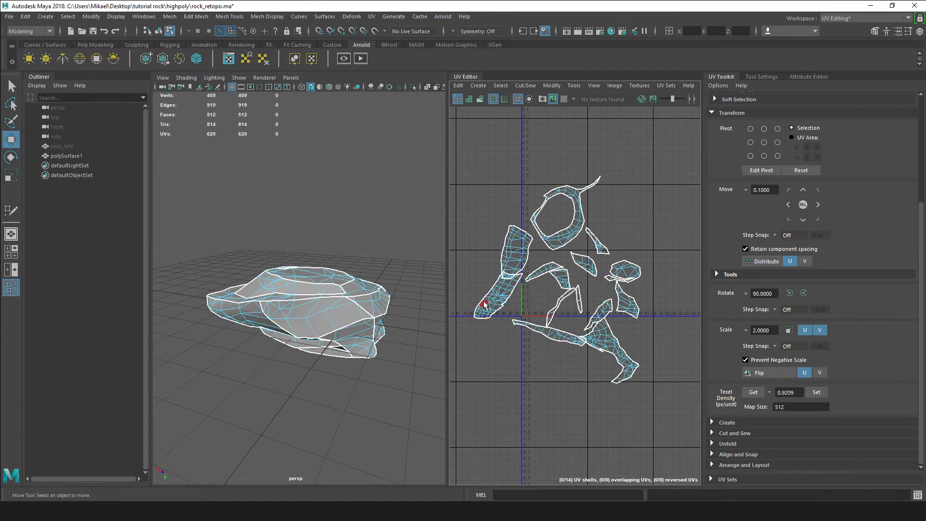
Step: Move the four overlapping UV shells around the lower half of the layout apart so their borders no longer touch
click(485, 302)
drag(499, 293, 491, 306)
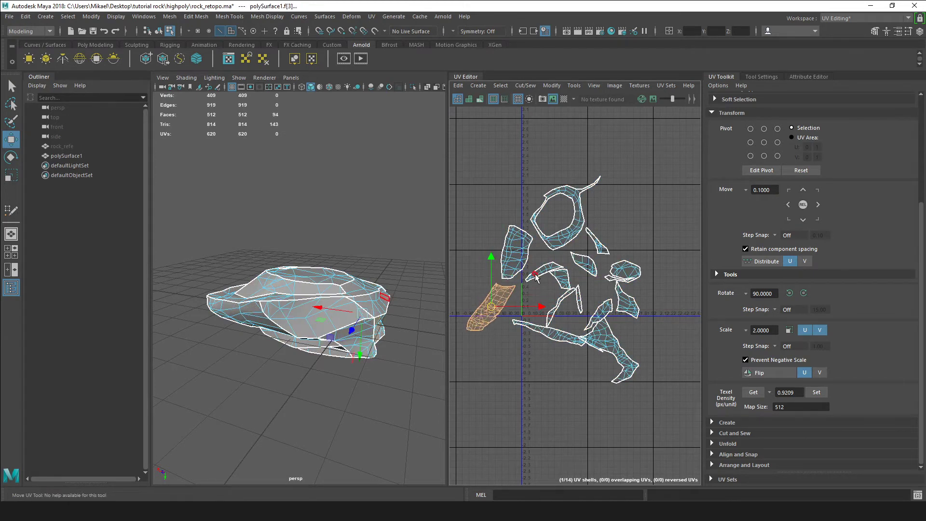
click(535, 276)
drag(544, 274, 546, 269)
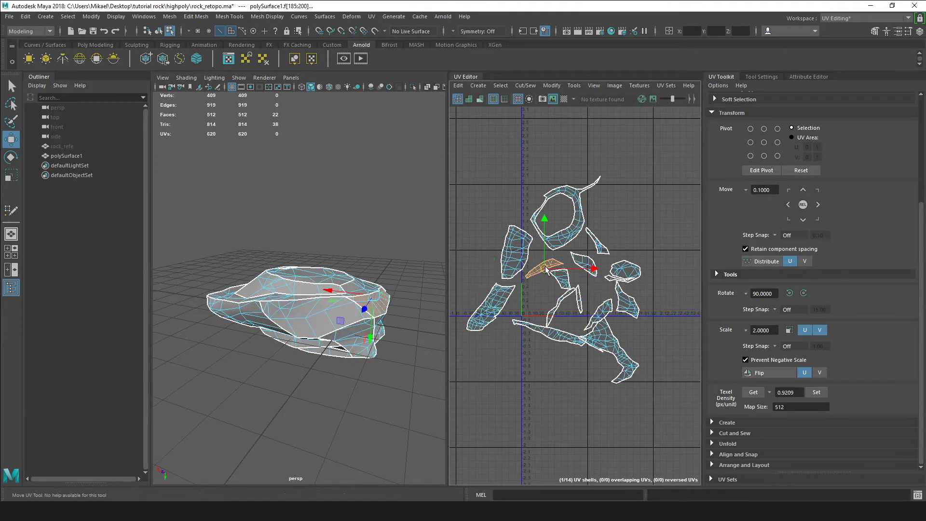
click(551, 336)
drag(551, 337, 529, 348)
click(606, 343)
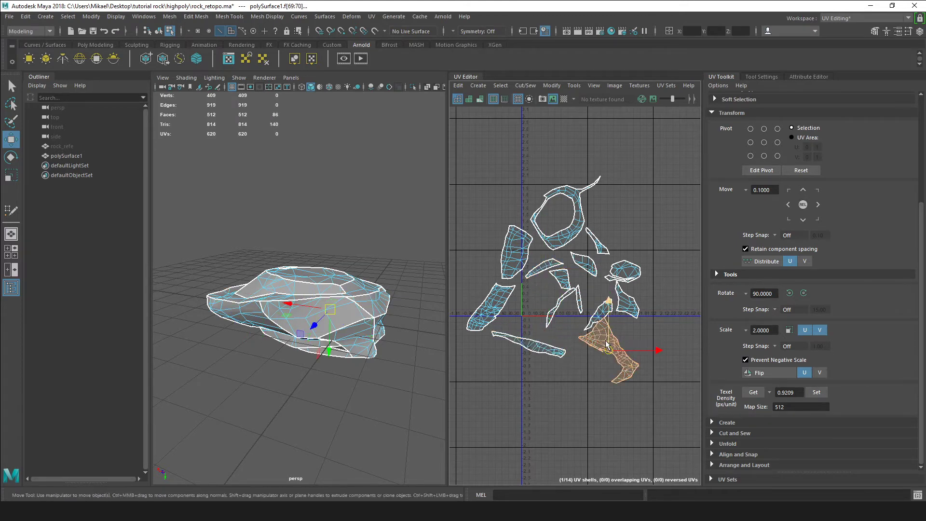
drag(608, 350, 624, 356)
Step: Shift the shell beneath the oval one outward and move the thin bent shell near the centre away from its neighbour
click(633, 314)
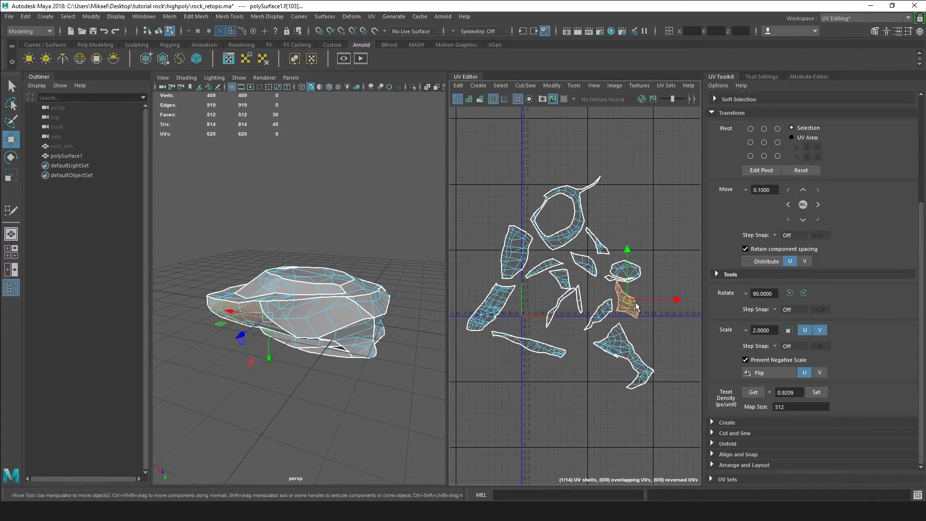
drag(635, 306, 647, 311)
click(566, 309)
drag(567, 309, 550, 314)
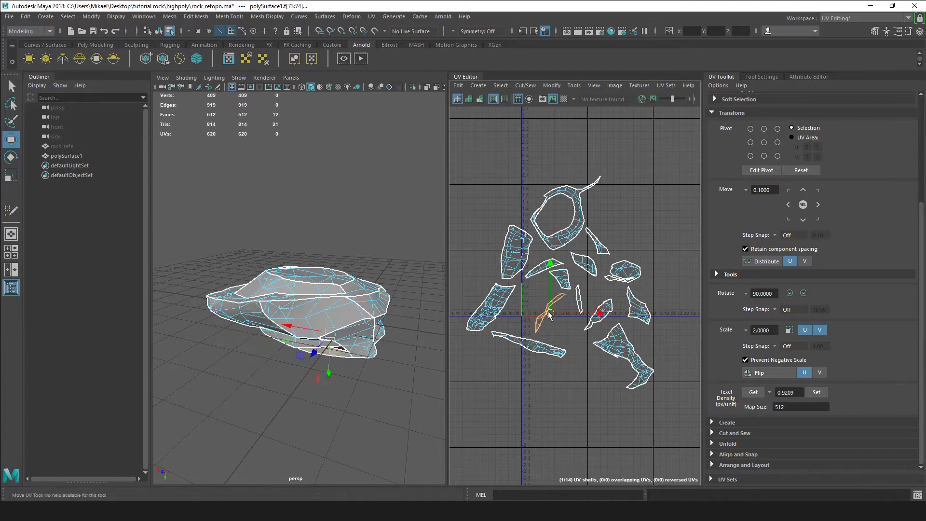
click(592, 374)
scroll(655, 409, down, 2)
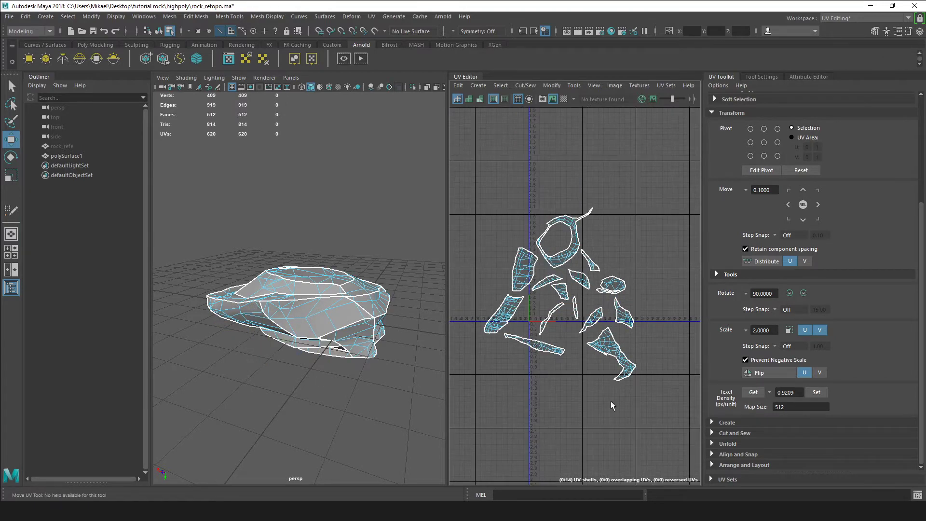
Step: Select all UV shells of the rock and pack them into the 0–1 UV tile with Layout from Arrange and Layout
drag(661, 415, 468, 153)
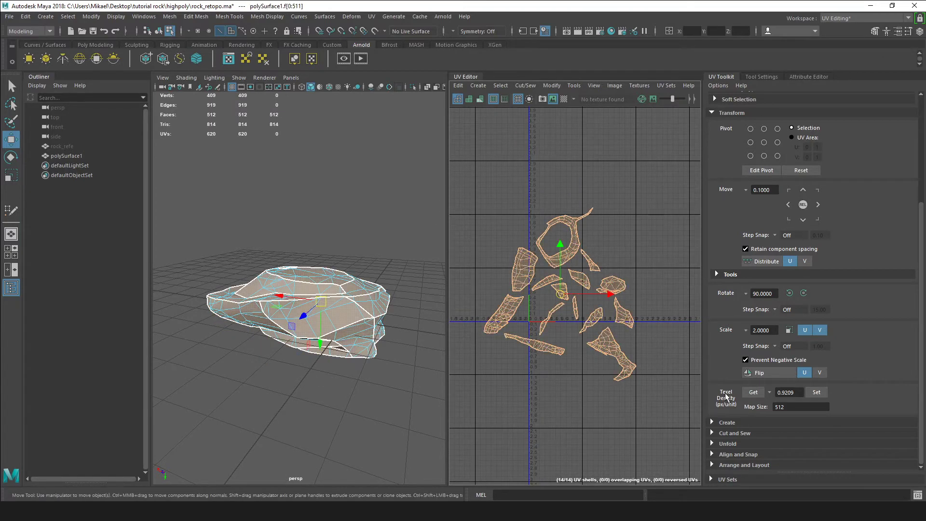
click(717, 275)
click(717, 236)
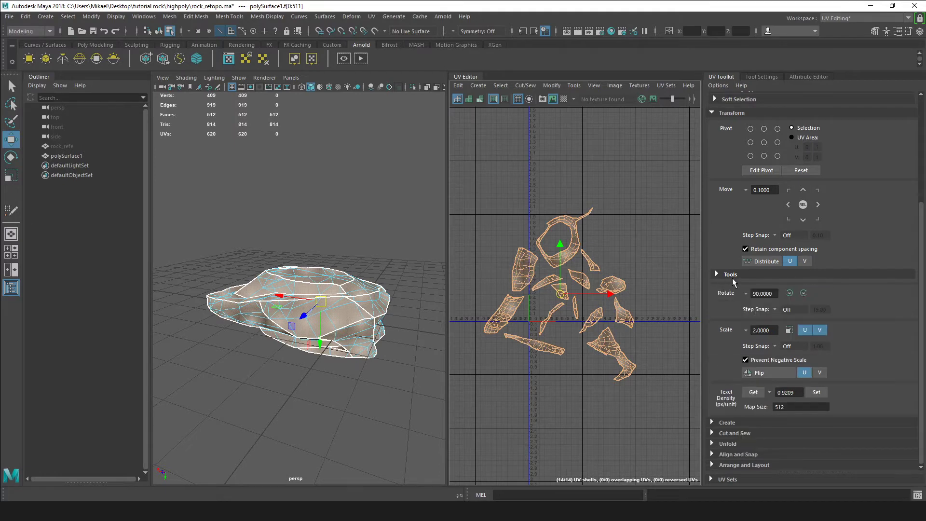
click(729, 111)
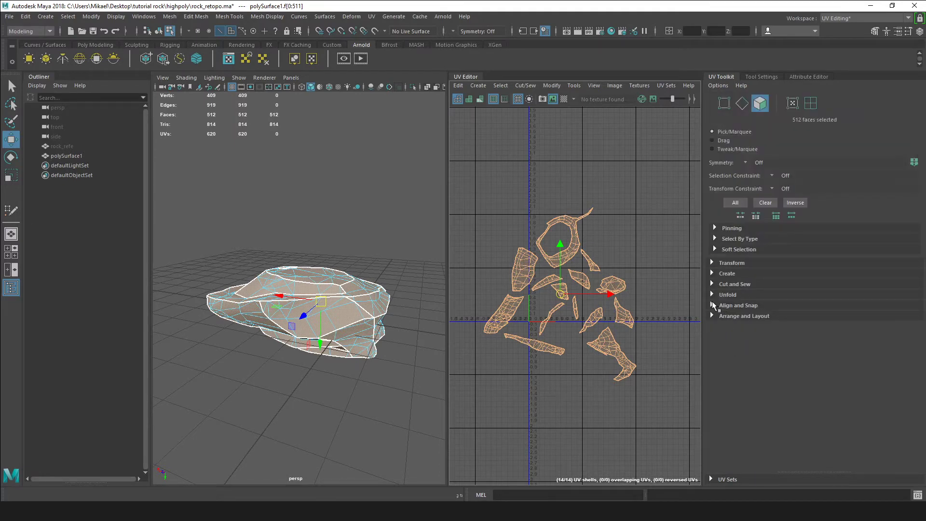
click(713, 316)
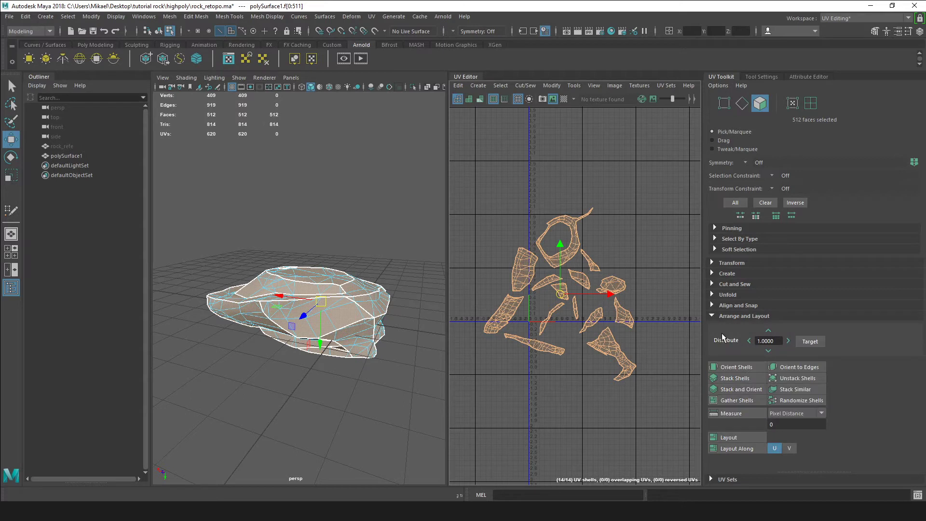
click(728, 439)
scroll(583, 316, up, 4)
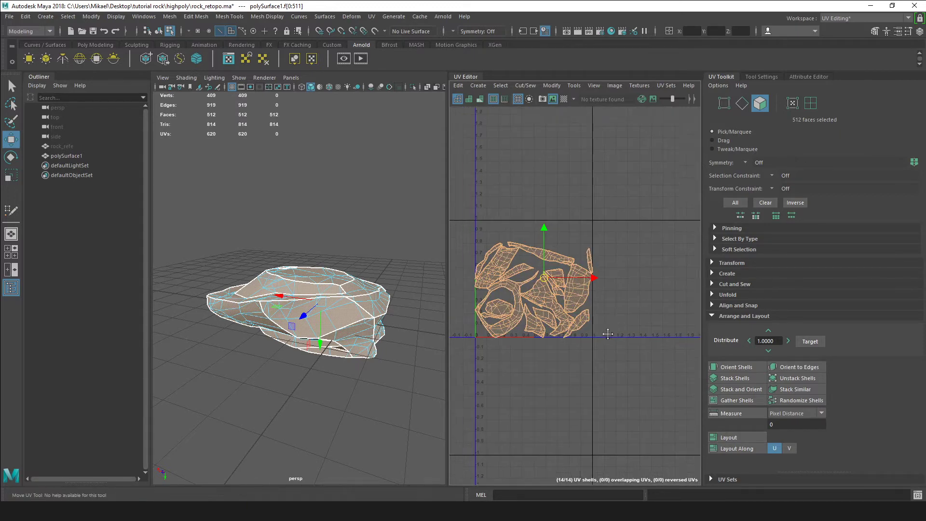
scroll(593, 323, up, 5)
scroll(626, 329, down, 5)
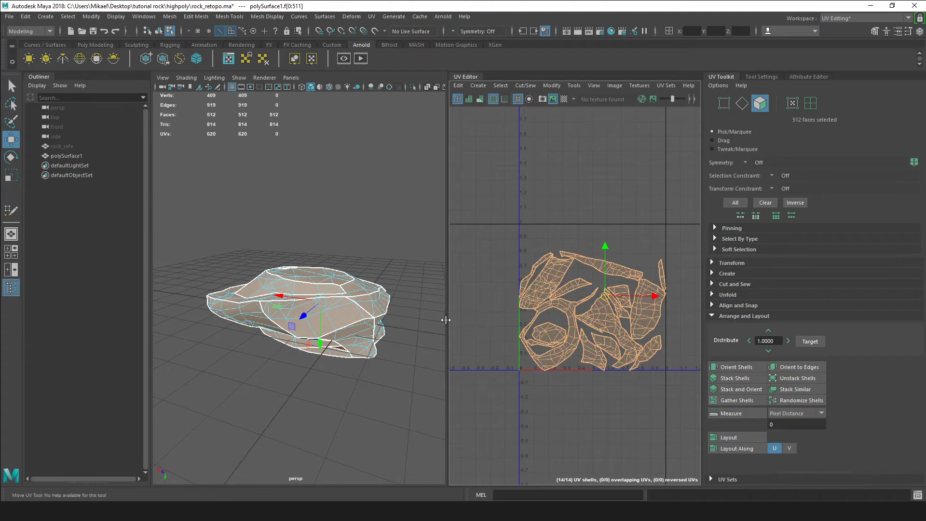
Step: Widen the UV Editor, lay the long strip shell horizontally above the others, and place the small triangular shell beneath it
drag(446, 320, 330, 320)
scroll(525, 264, up, 3)
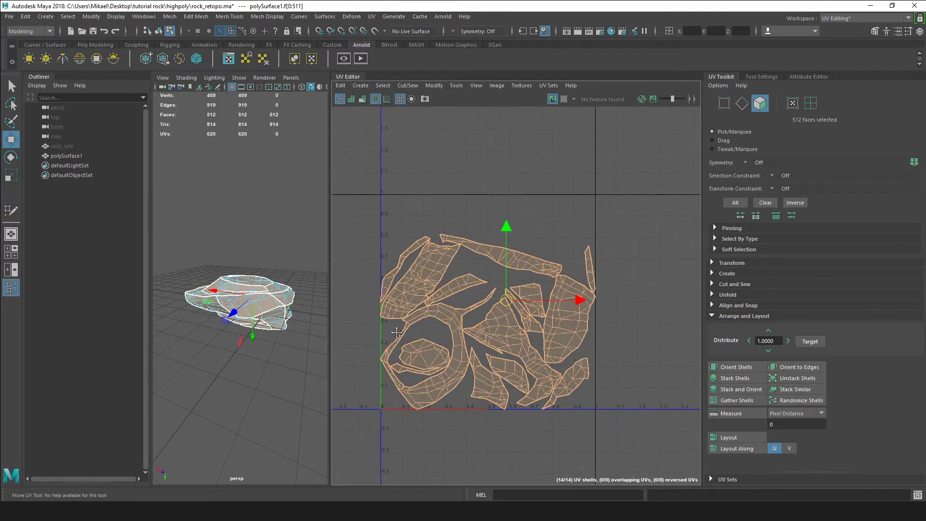
double_click(525, 265)
drag(515, 264, 531, 216)
key(e)
key(w)
drag(469, 229, 469, 235)
double_click(529, 292)
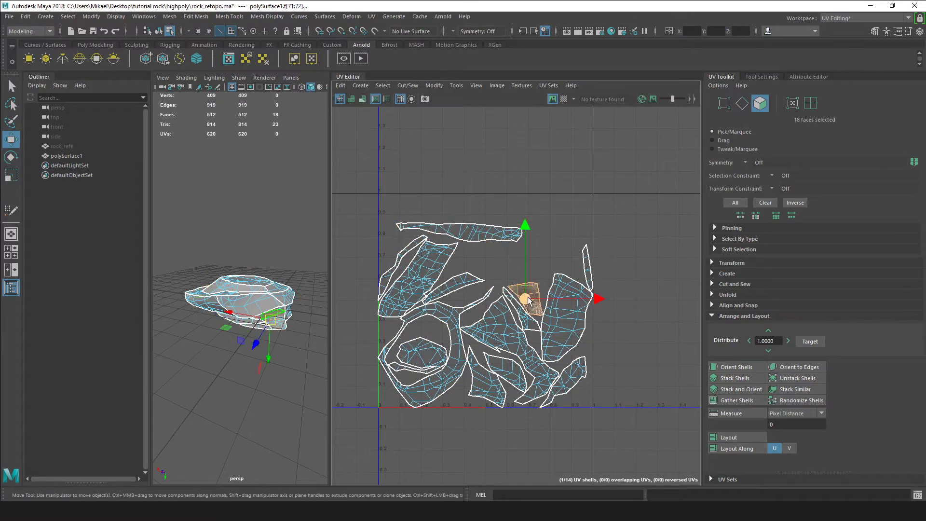
drag(529, 301, 478, 262)
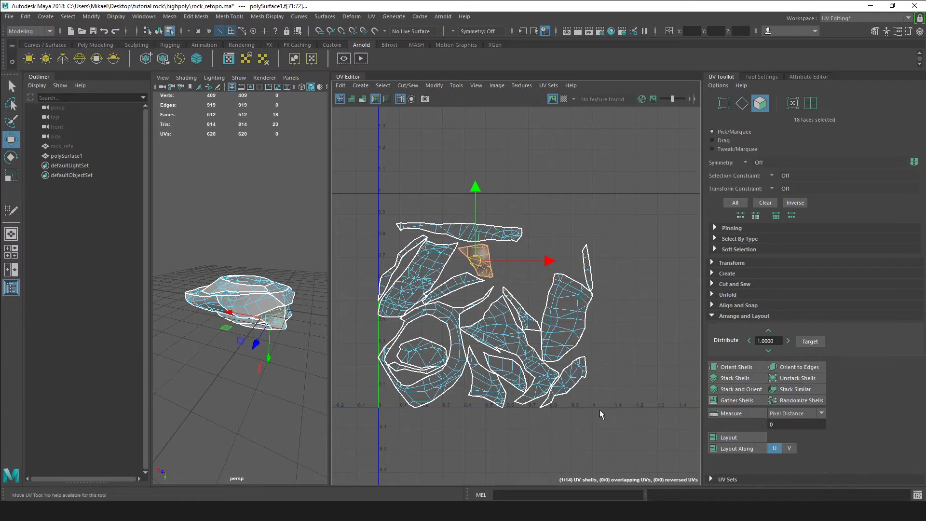
Step: Rotate the large rounded shell near the tile's right edge and fit it inward beside the small triangular shell
double_click(564, 316)
key(e)
drag(637, 318, 630, 301)
key(w)
drag(568, 320, 536, 282)
key(e)
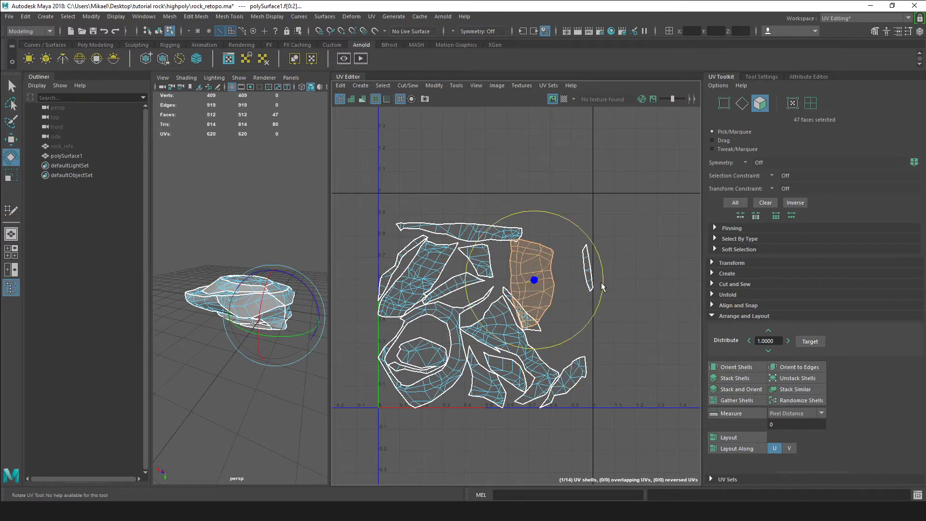
drag(602, 287, 597, 268)
key(w)
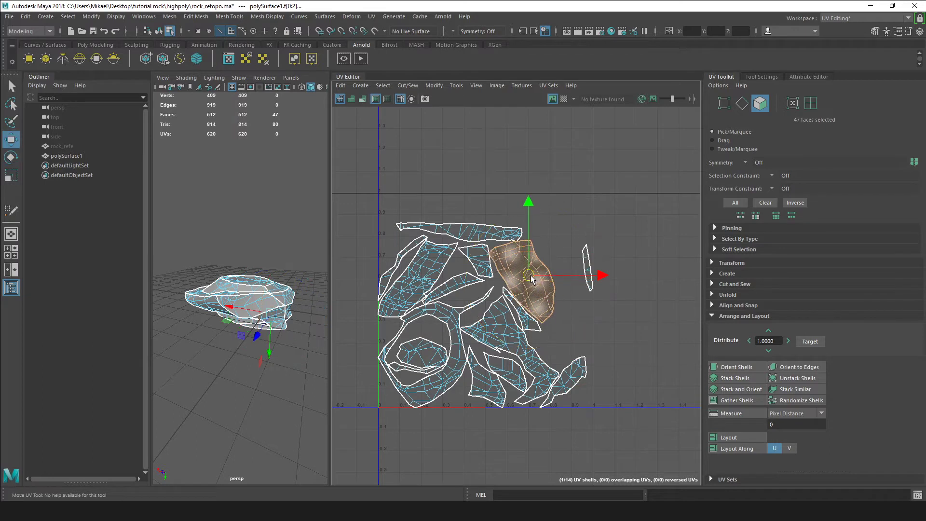
drag(531, 278, 534, 282)
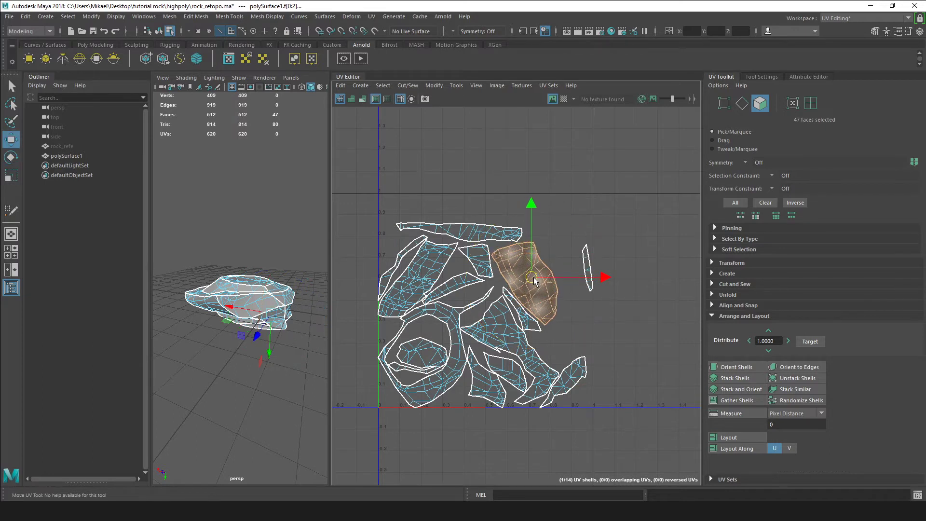
Step: Turn the pointed shell in the tile's lower right corner upright and place it just below the large rounded shell
click(574, 370)
key(e)
drag(625, 352, 536, 461)
key(w)
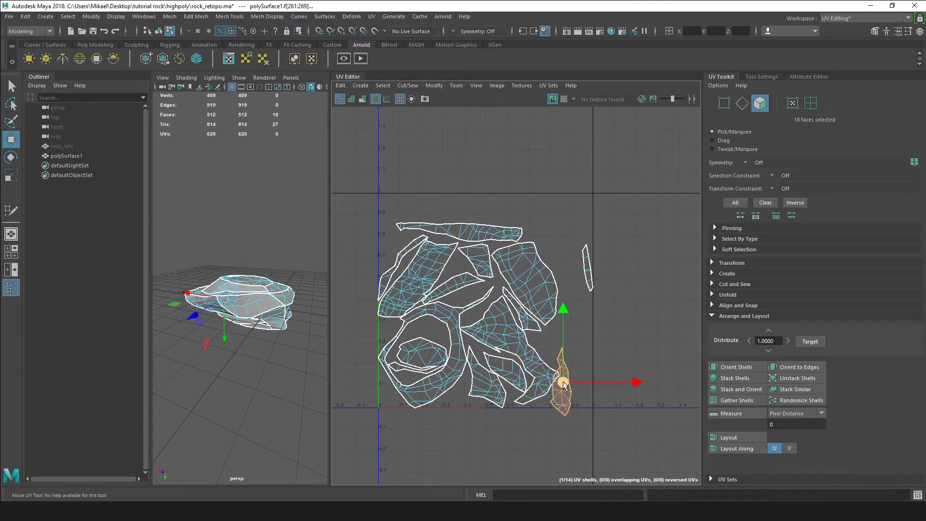
drag(562, 382, 561, 339)
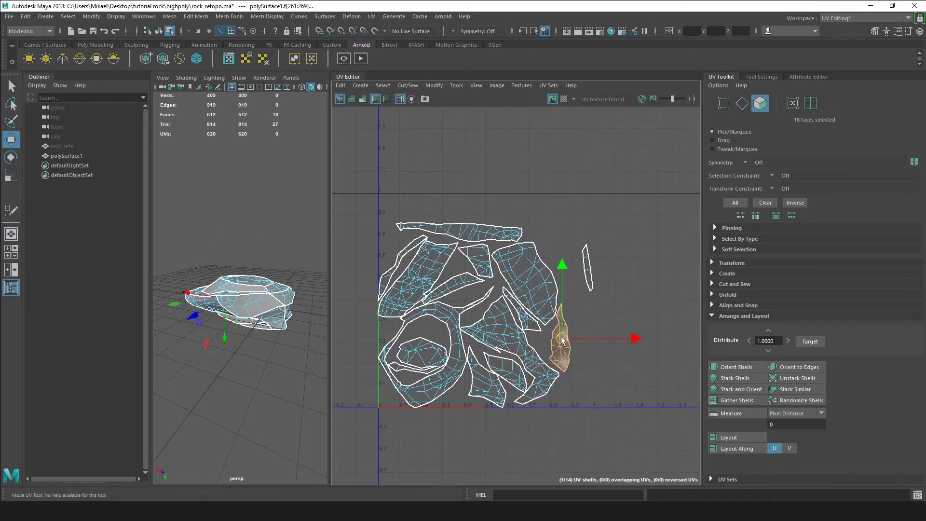
Step: Move the thin sliver shell from the tile's right edge into the central gap and rotate it along the curved shell
click(589, 277)
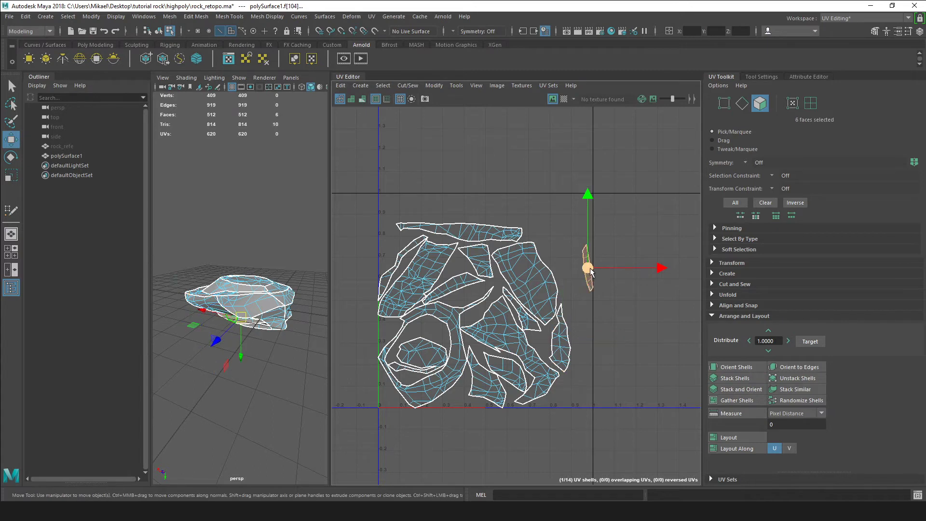
drag(588, 270, 480, 301)
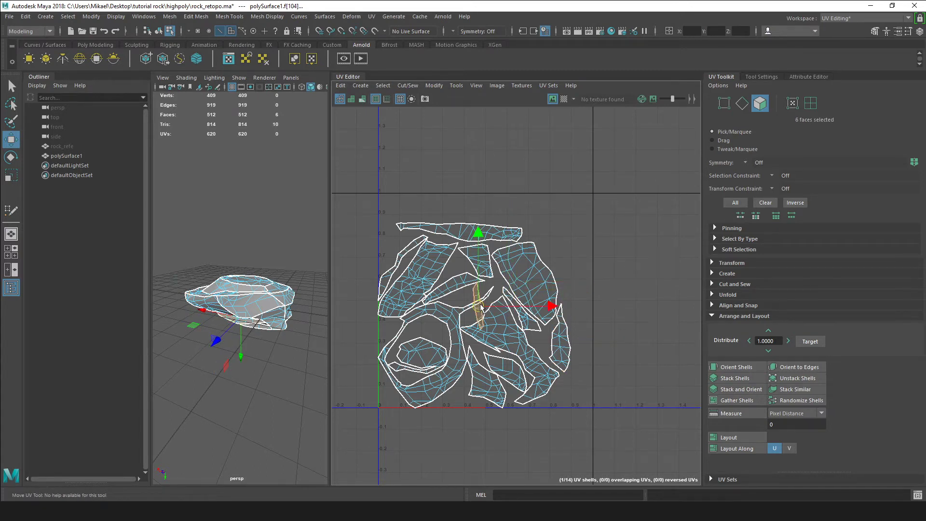
key(e)
drag(544, 289, 446, 258)
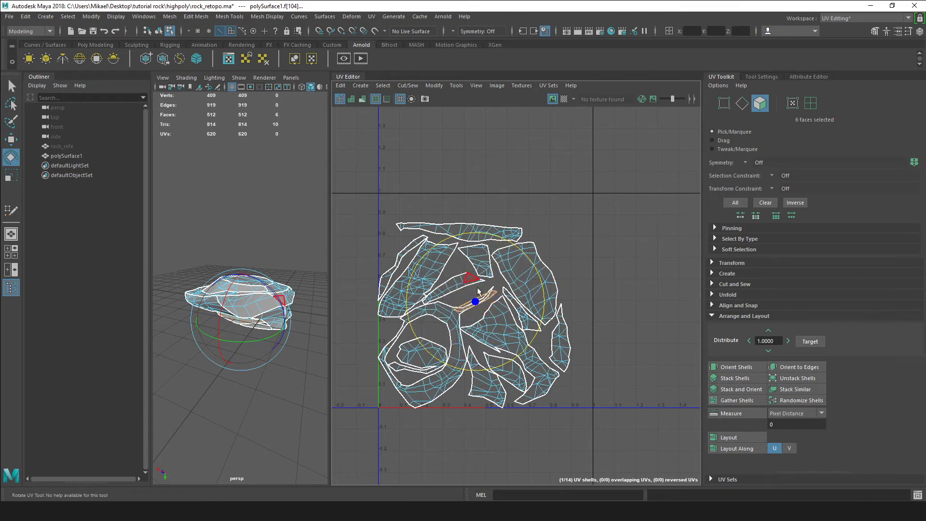
key(w)
drag(475, 300, 475, 292)
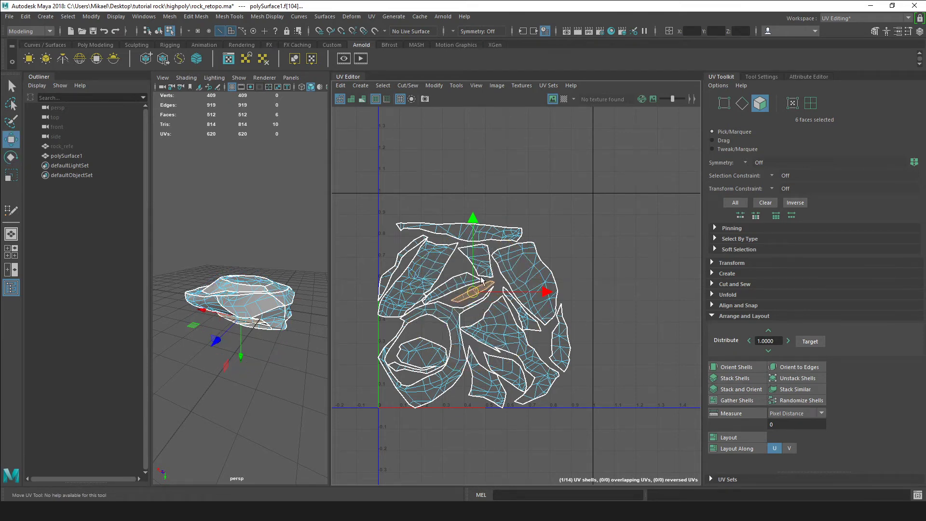
Step: Nudge the large slanted shell upward and adjust the rotation and position of the thin shell along its left side
double_click(417, 279)
drag(418, 279, 419, 277)
double_click(397, 266)
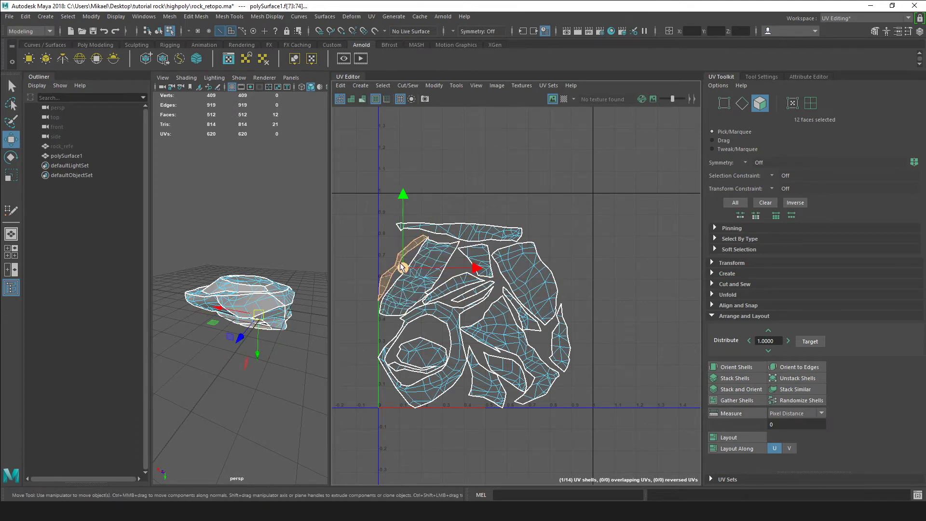
key(e)
drag(474, 262, 474, 255)
key(w)
drag(402, 252, 403, 250)
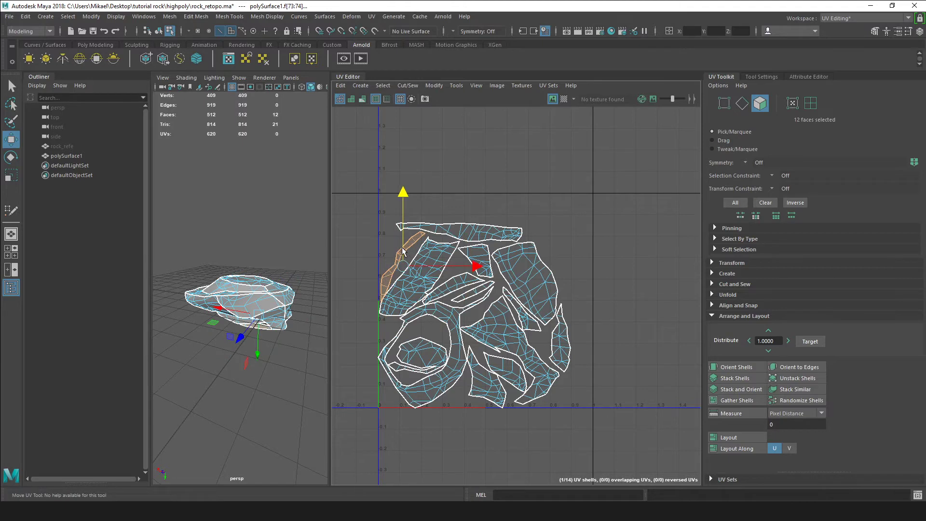
scroll(403, 250, up, 5)
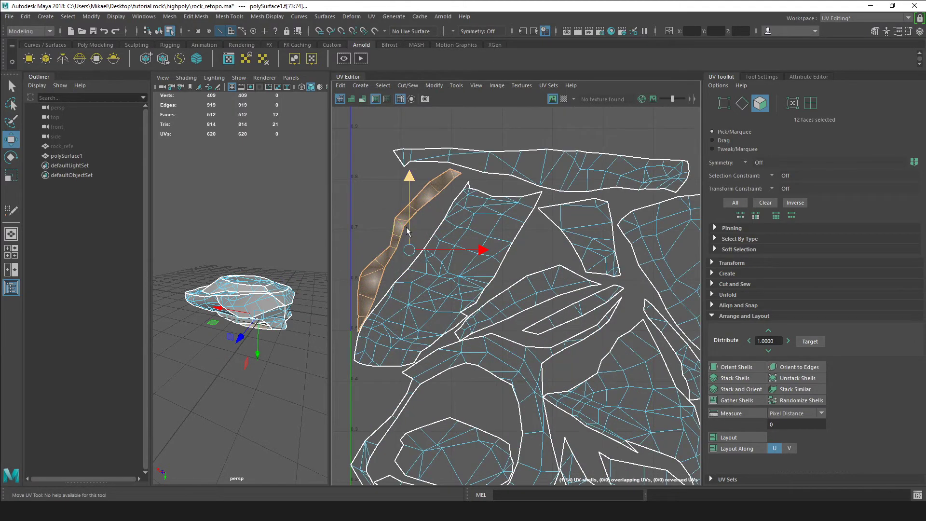
drag(406, 231, 406, 229)
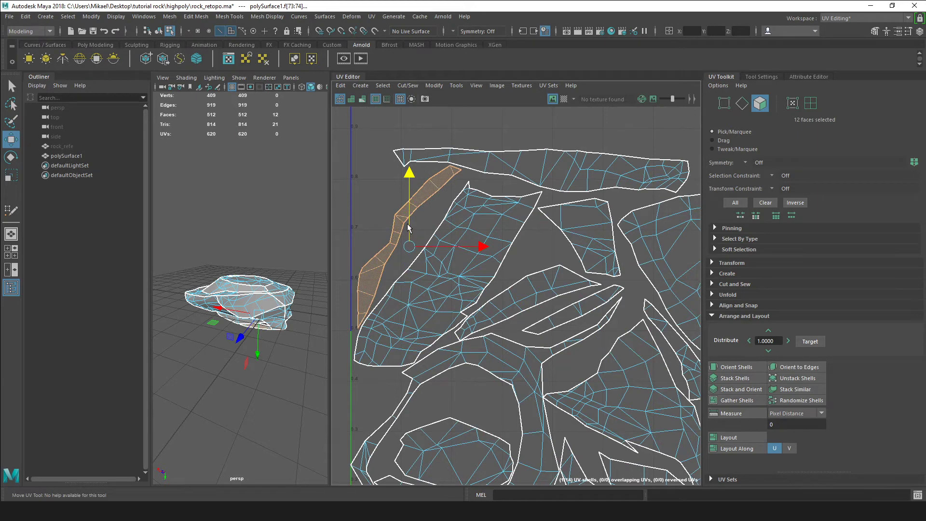
Step: Nudge the curved shell above the thin sliver clear of the ring-shaped shell's border
double_click(484, 319)
drag(528, 300, 531, 299)
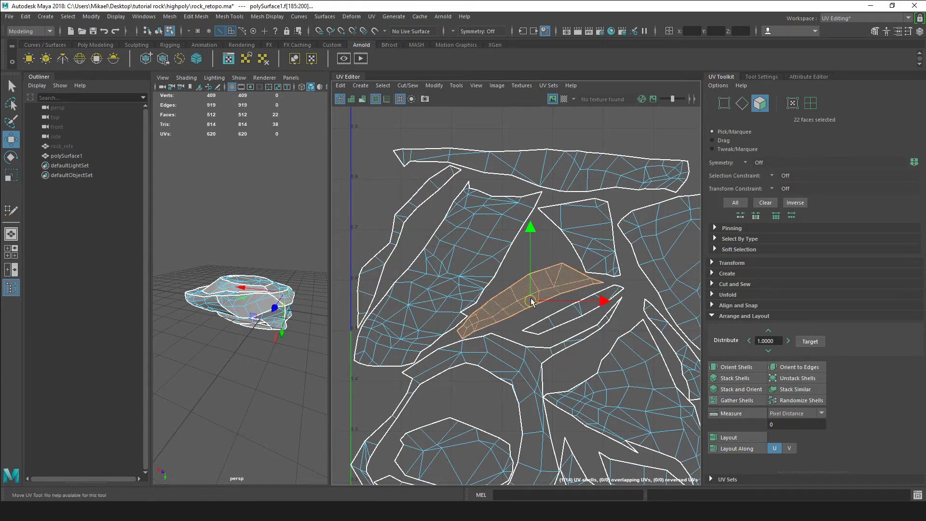
click(513, 329)
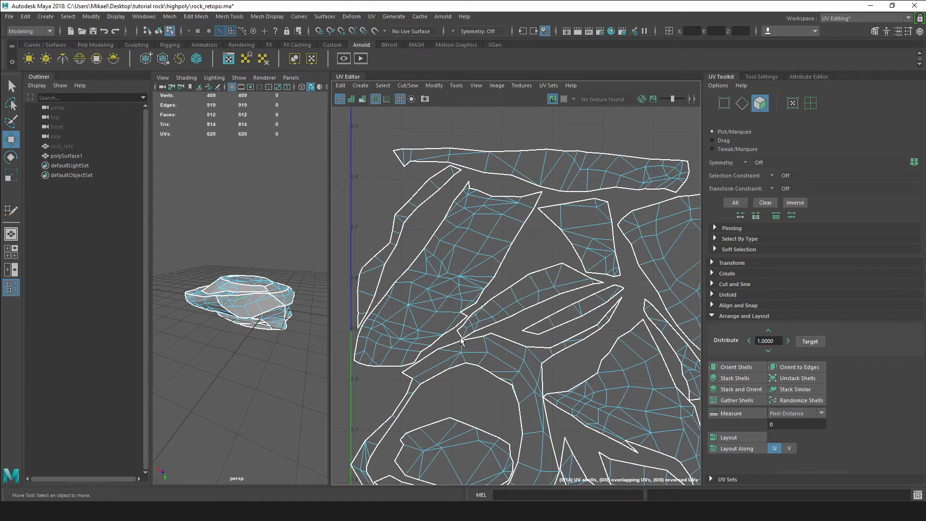
Step: Nudge the large leg-shaped shell down and to the right, away from the ring-shaped shell
scroll(471, 313, down, 5)
alt+middle_drag(499, 332, 512, 303)
double_click(519, 307)
scroll(525, 314, up, 2)
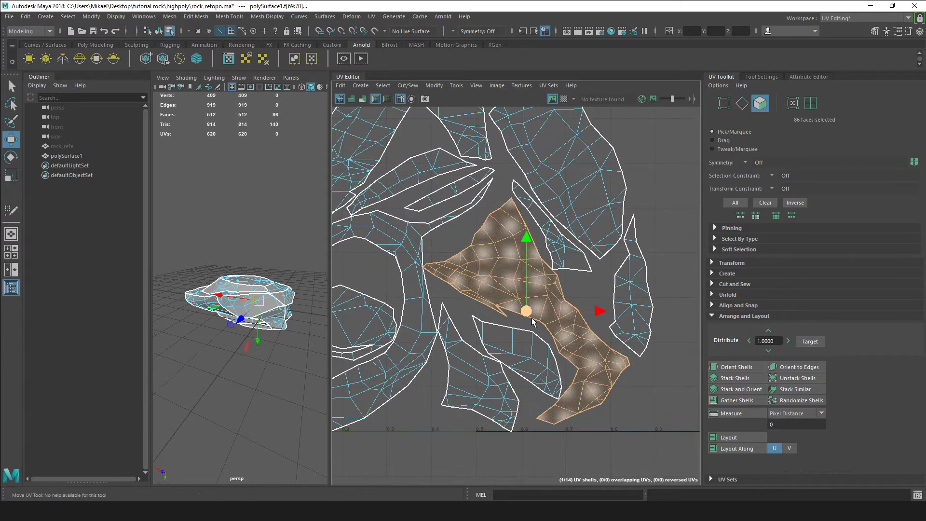
drag(527, 311, 530, 315)
Step: Move the thin wedge-shaped shell down and right along the leg-shaped shell, and nudge the small leaf-shaped shell below slightly upward
double_click(559, 258)
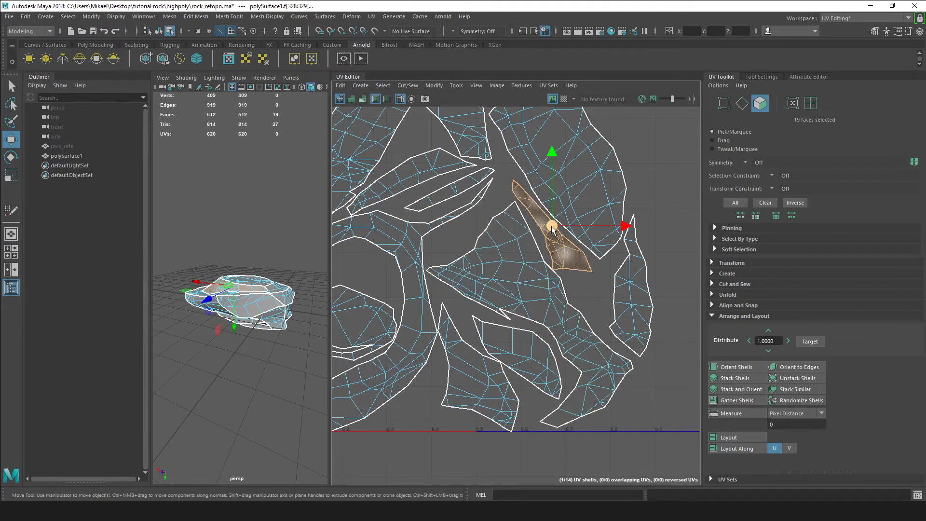
drag(553, 229, 568, 247)
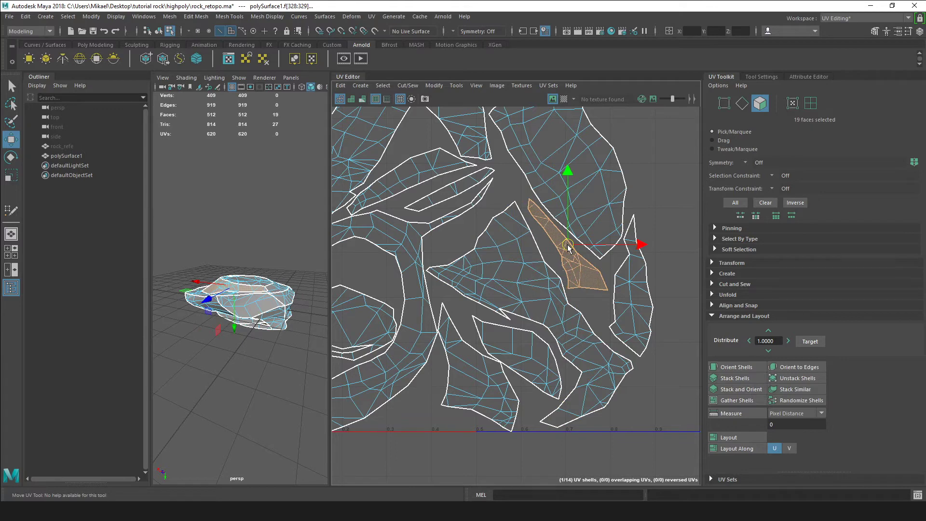
double_click(512, 364)
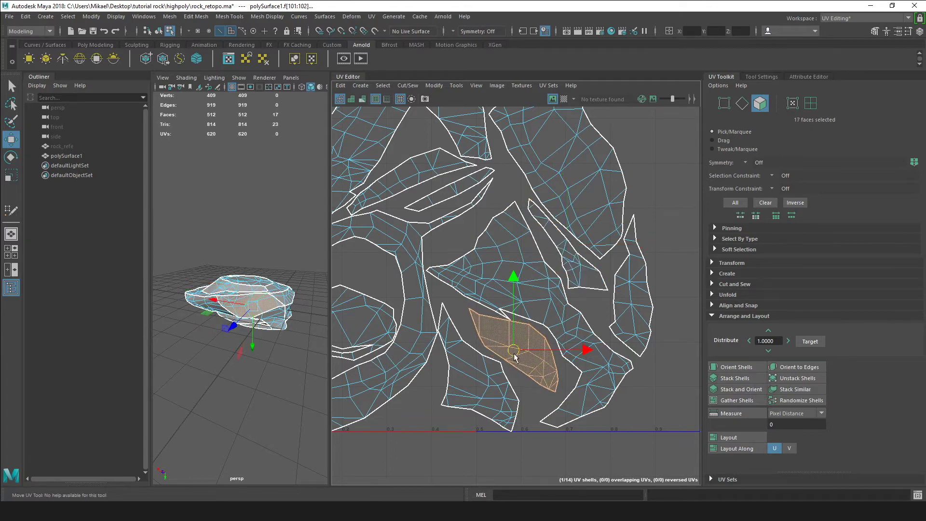
Step: Rotate the pointed shell along the tile's bottom edge slightly clockwise and nudge it up toward the ring-shaped shell
double_click(487, 380)
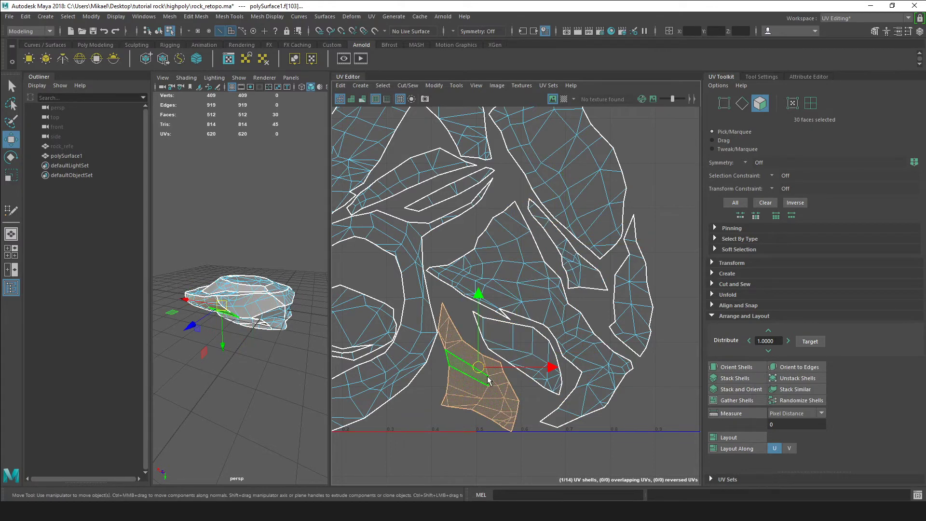
key(e)
drag(536, 339, 549, 356)
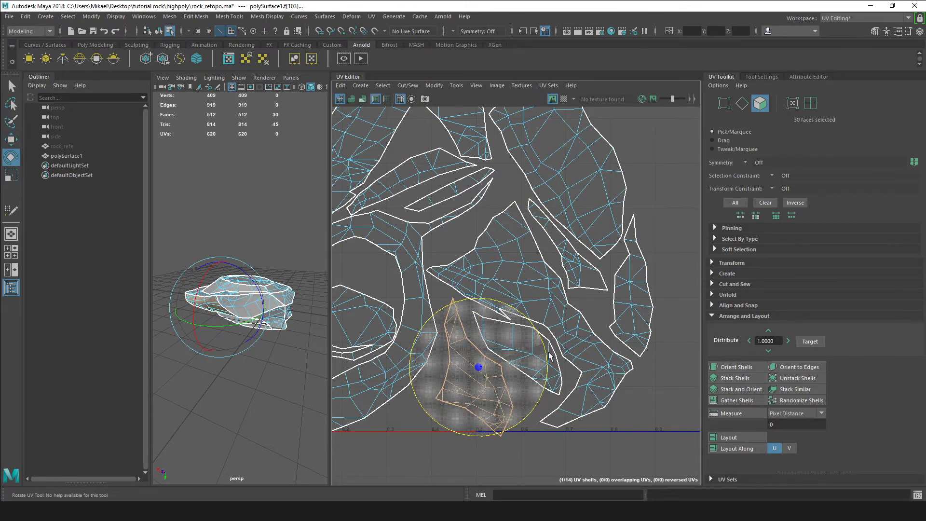
key(w)
drag(477, 367, 475, 359)
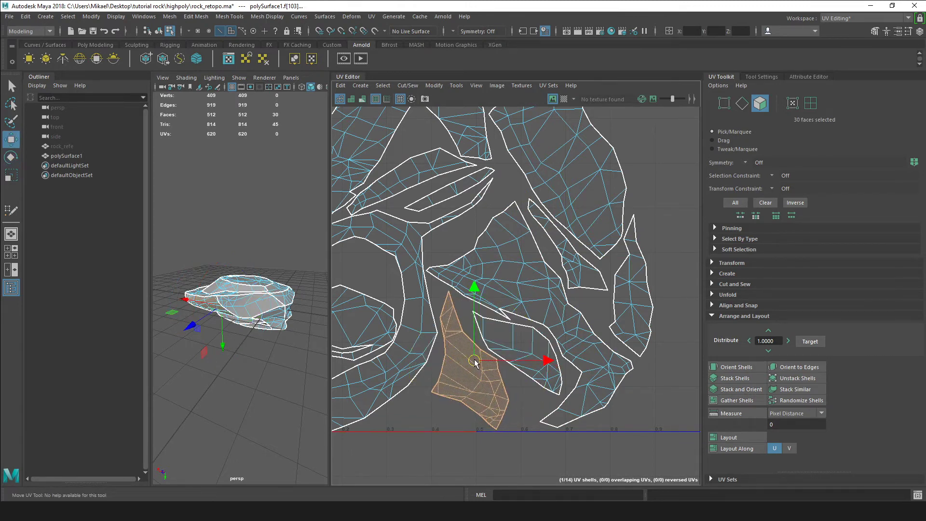
click(464, 425)
Step: Rotate the shell inside the ring-shaped shell counter-clockwise and shift it to sit centred within the ring
alt+middle_drag(463, 425, 511, 399)
double_click(433, 326)
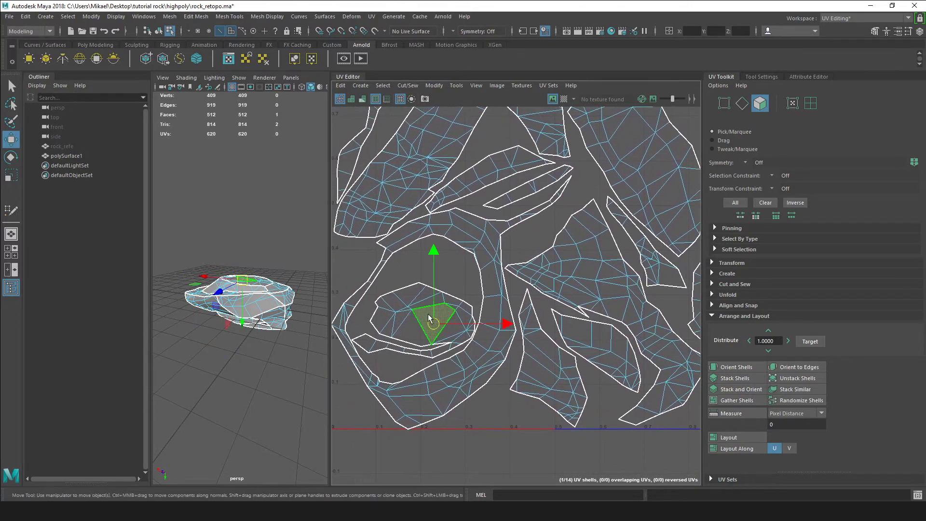
key(e)
drag(481, 314, 455, 282)
key(w)
drag(414, 319, 418, 309)
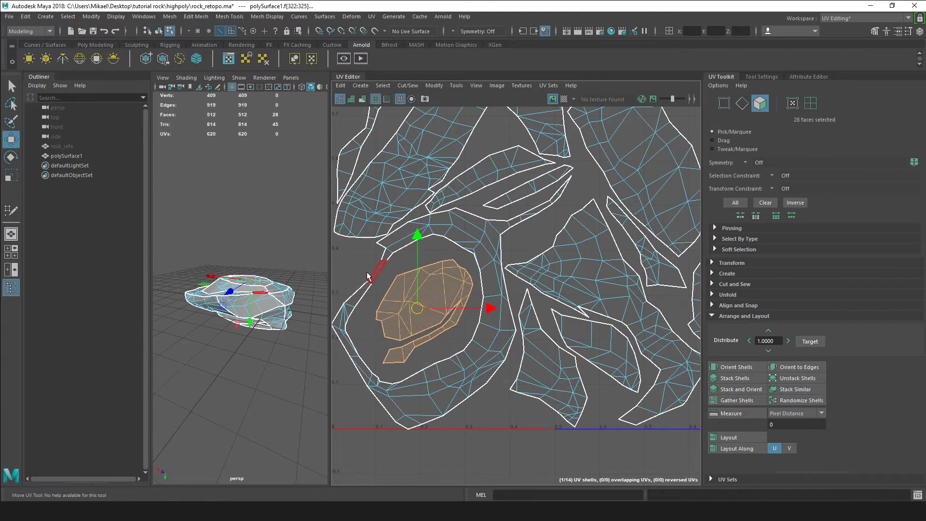
click(342, 262)
Step: Scale up all the shells together and reposition them to fill the 0–1 tile without crossing its borders
scroll(416, 306, down, 4)
alt+middle_drag(469, 309, 474, 327)
drag(353, 155, 609, 415)
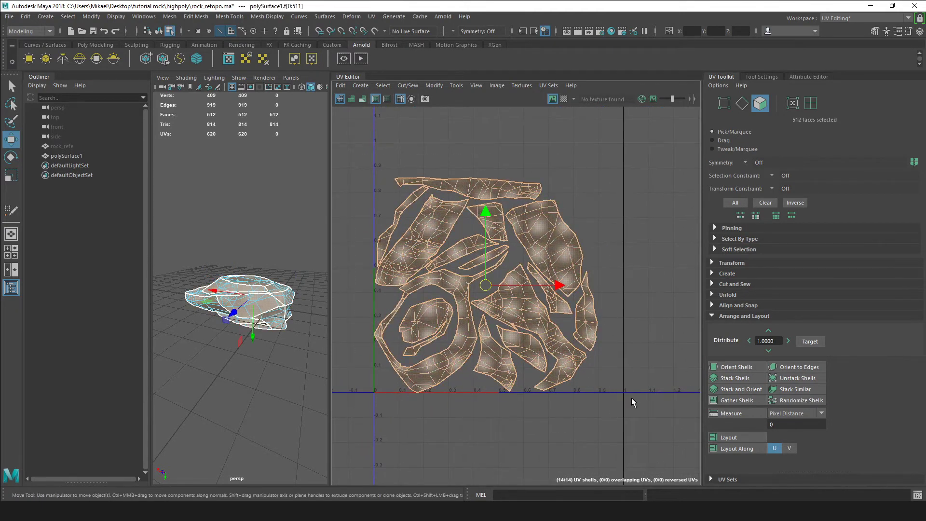
key(r)
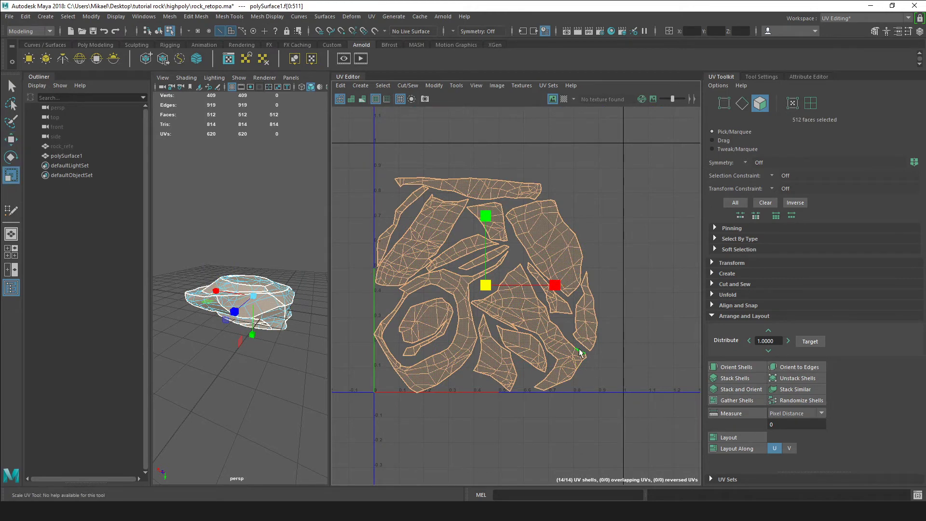
drag(488, 286, 501, 277)
key(w)
key(r)
key(w)
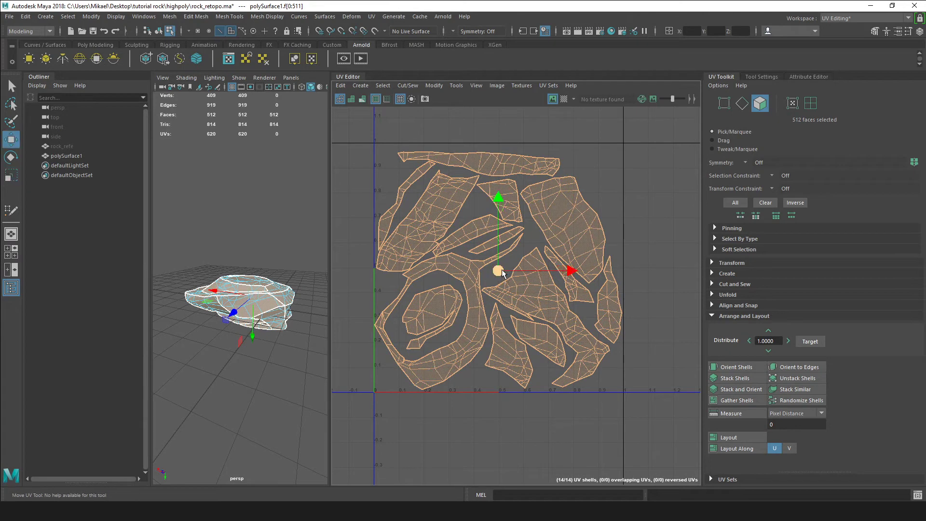
click(510, 423)
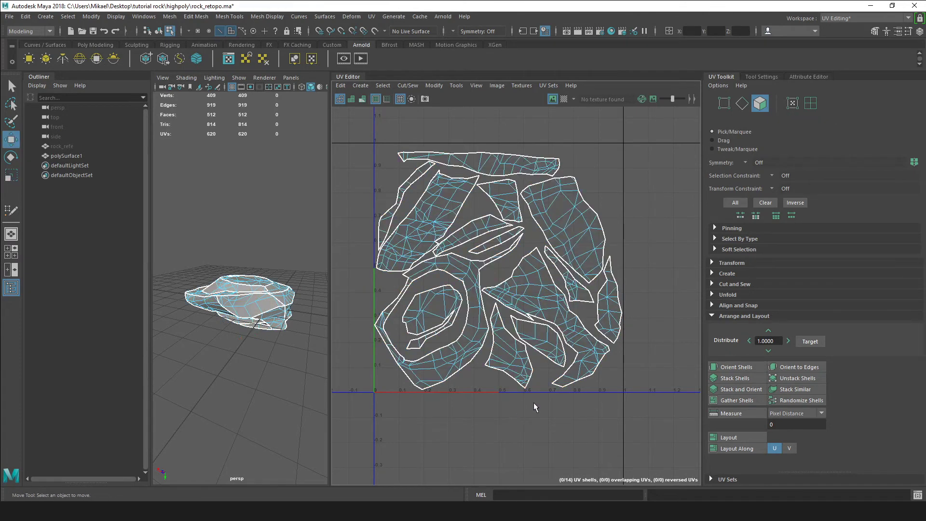
Step: Examine the packed UV layout in the tile, and enlarge the perspective view to look over the rock
alt+middle_drag(533, 402, 529, 406)
scroll(523, 374, down, 3)
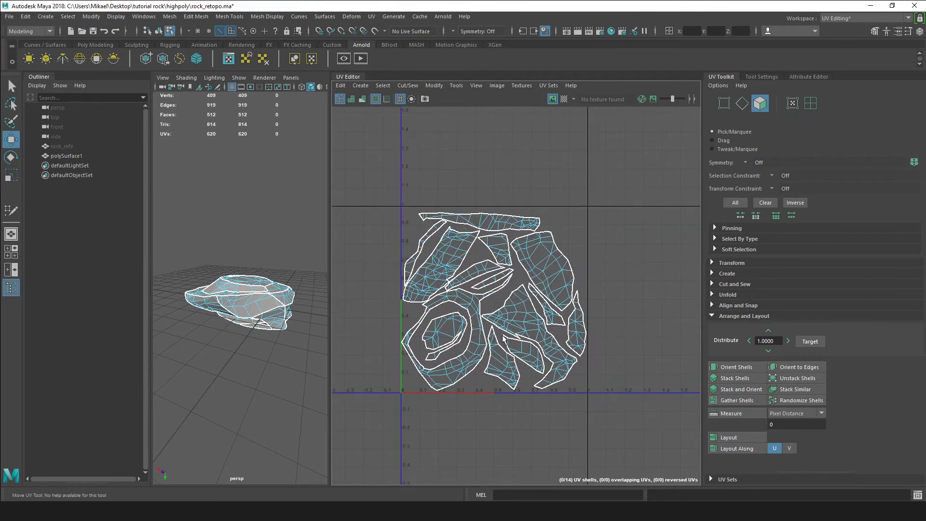
scroll(503, 338, up, 2)
scroll(503, 338, down, 2)
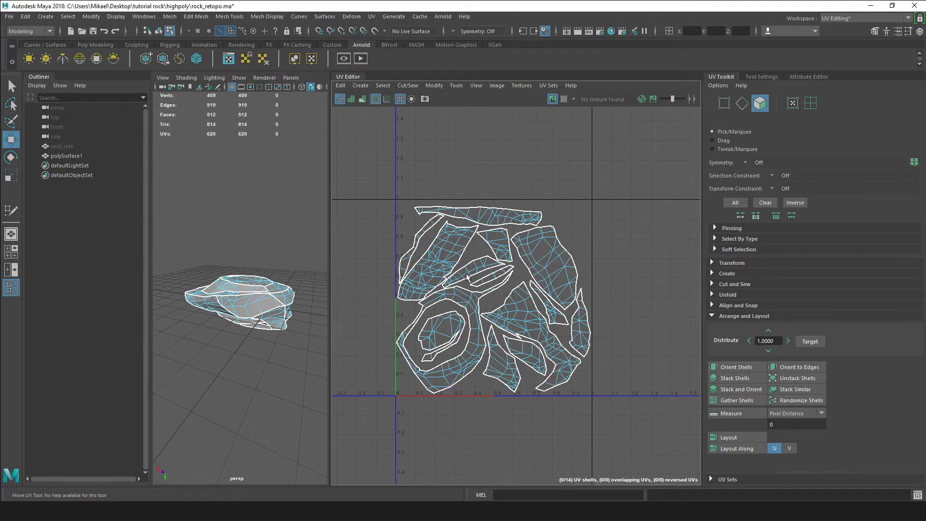
drag(329, 302, 455, 318)
scroll(381, 284, down, 4)
alt+drag(378, 288, 345, 294)
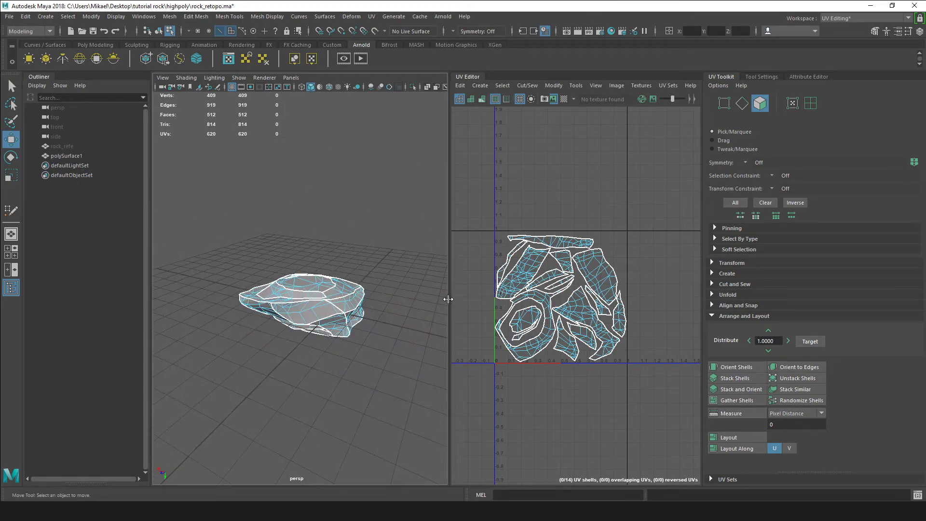
drag(448, 299, 491, 305)
mouse_move(393, 298)
alt+mouse_down()
mouse_move(403, 275)
mouse_move(397, 236)
mouse_move(399, 290)
alt+mouse_up()
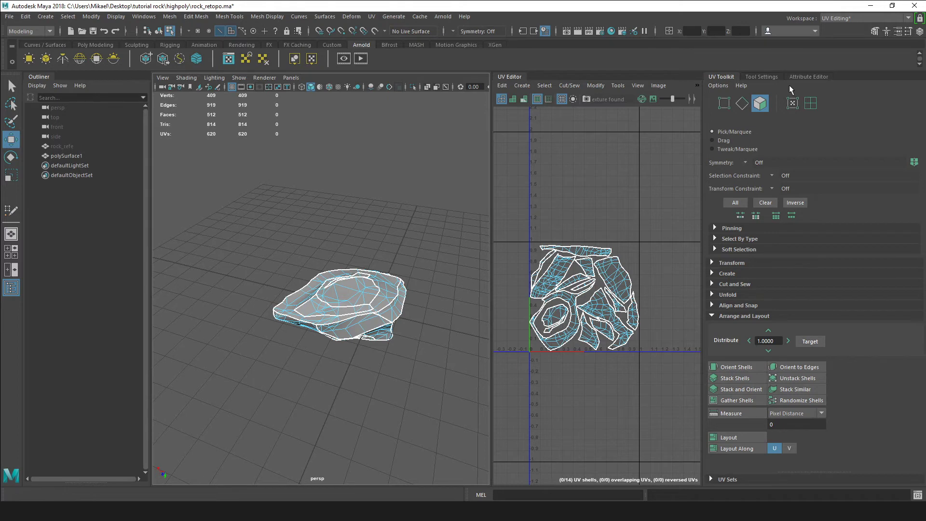
Step: Switch the workspace to Maya Classic and view the rock from another angle
click(836, 20)
click(843, 28)
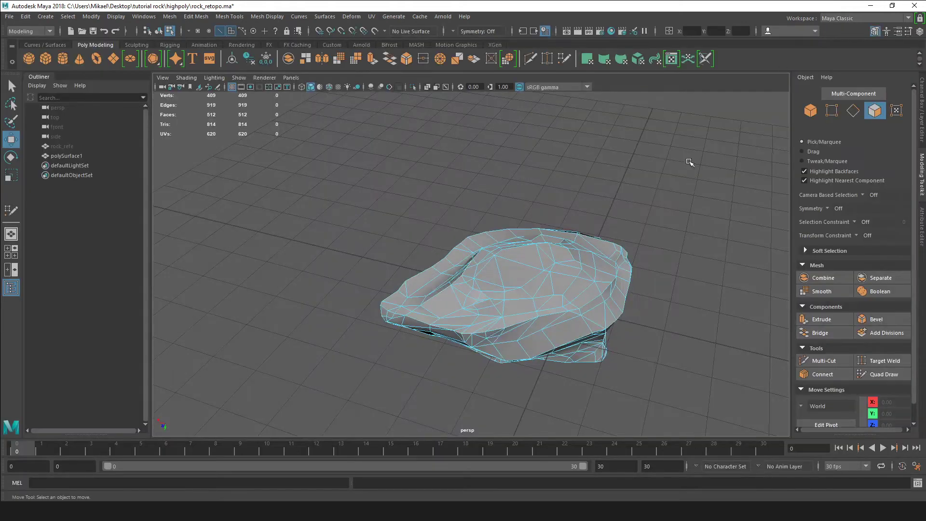
alt+drag(643, 238, 540, 198)
alt+middle_drag(540, 198, 539, 198)
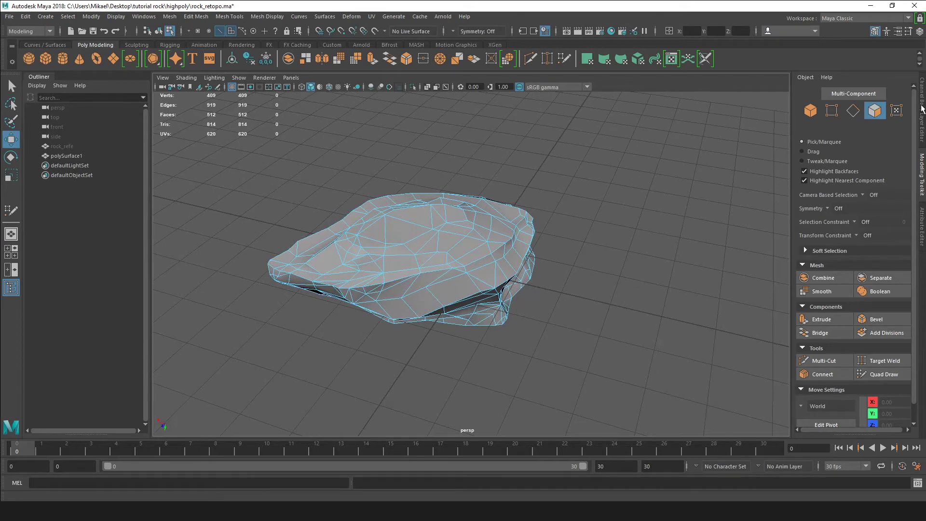
Step: Select polySurface1 and examine the construction history nodes listed in its attributes
click(922, 109)
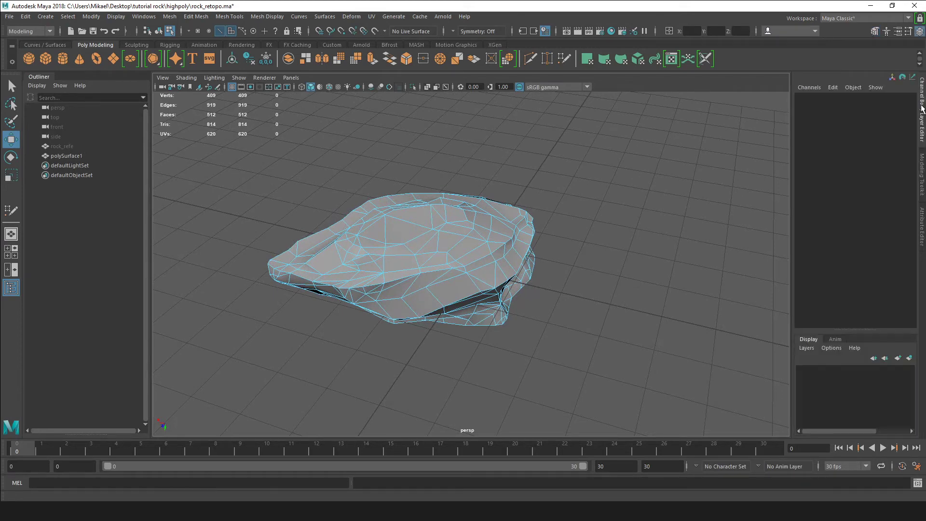
click(918, 223)
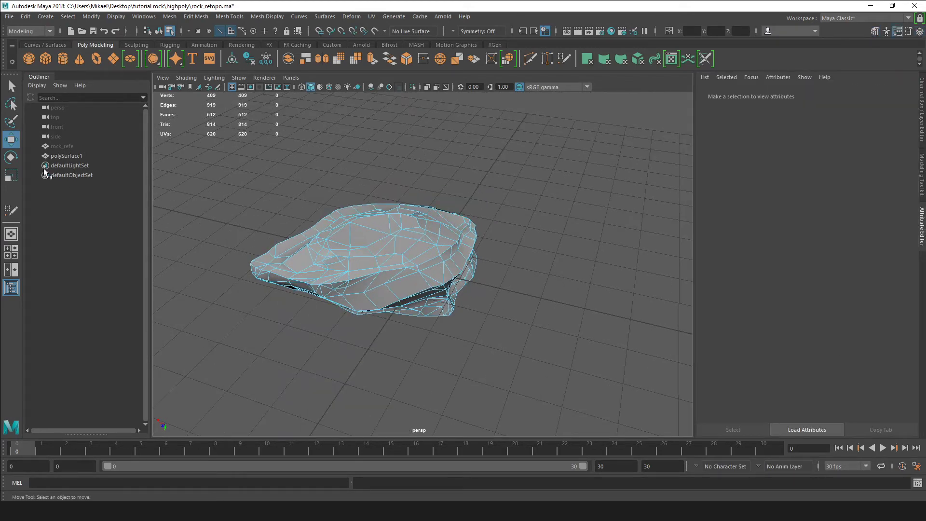
click(73, 156)
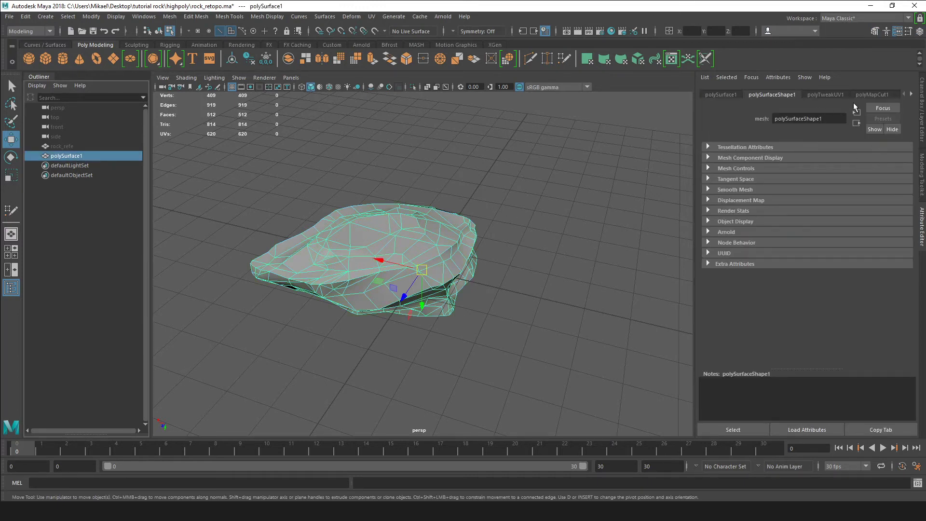
click(911, 95)
click(911, 95)
click(911, 95)
click(911, 95)
click(911, 94)
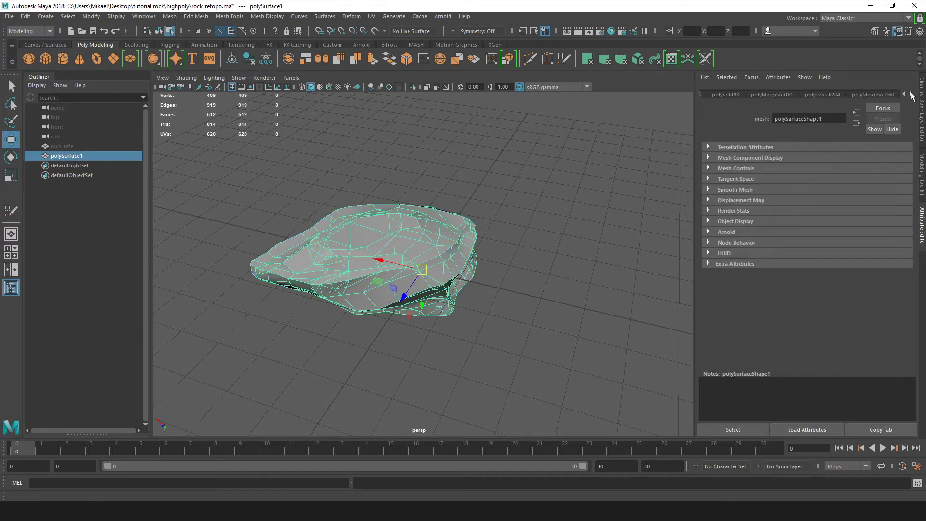
click(910, 94)
click(900, 96)
click(900, 95)
click(900, 96)
click(901, 95)
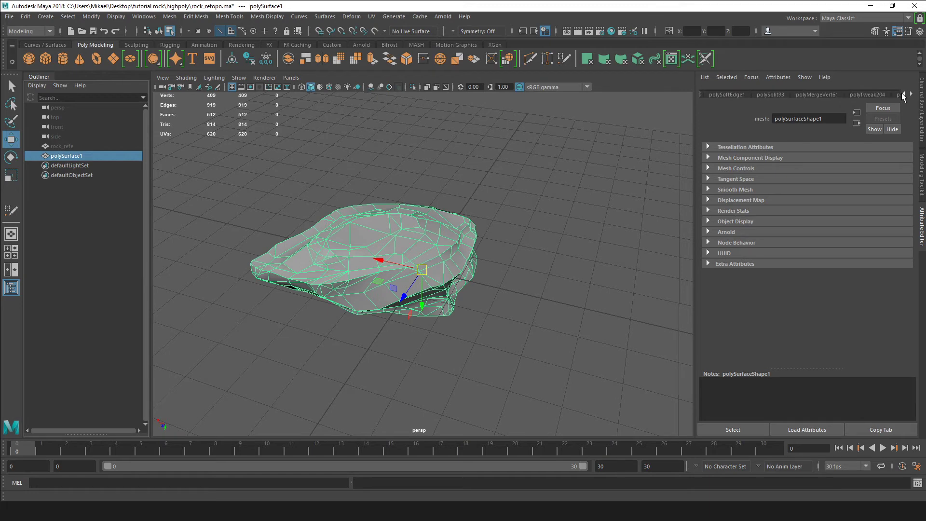
click(901, 95)
click(901, 95)
Step: Select all of the rock's faces and try to delete its construction history
key(F11)
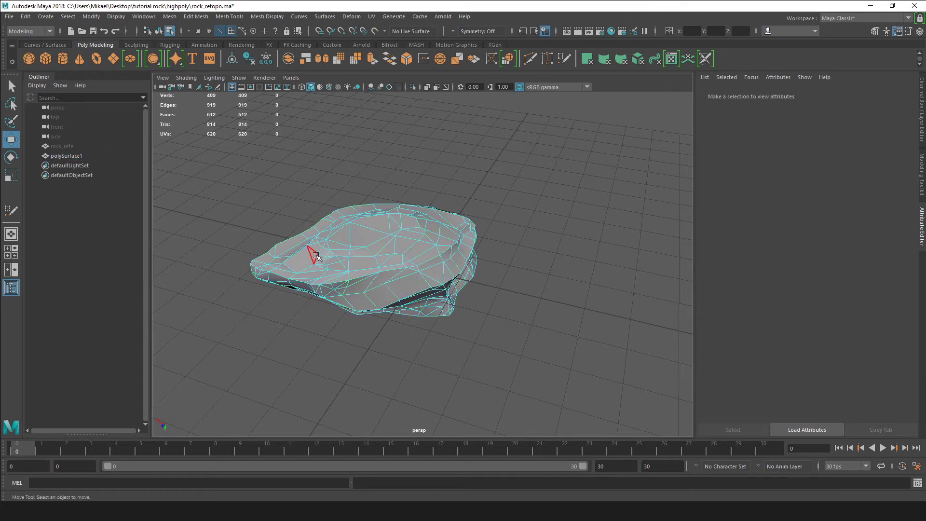
click(315, 254)
click(361, 302)
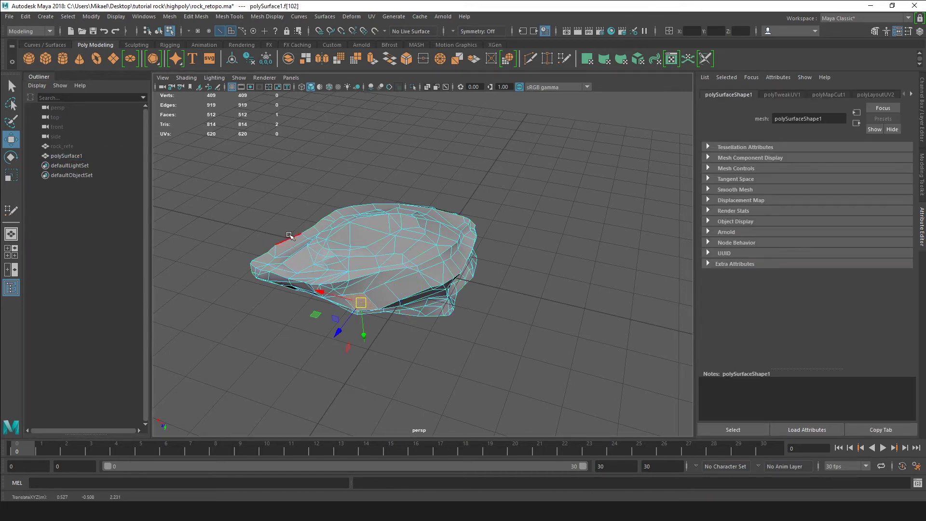
double_click(417, 256)
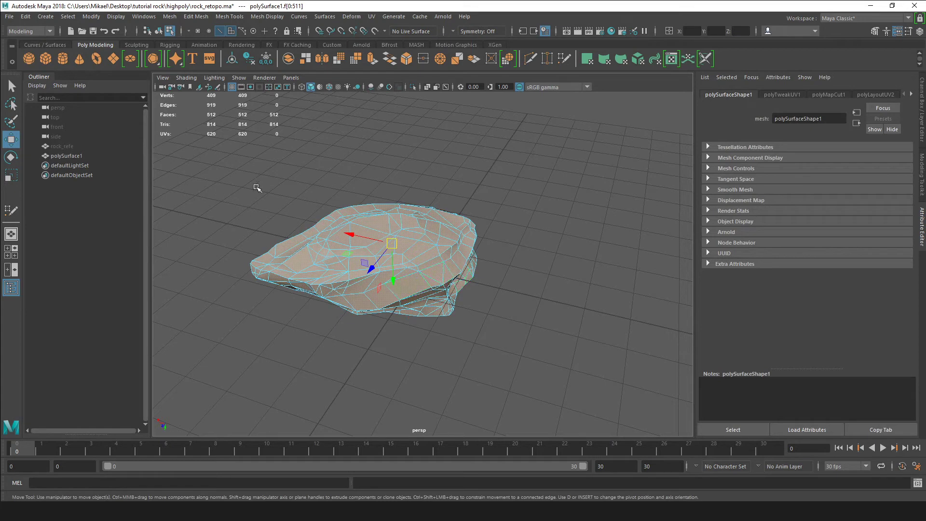
scroll(253, 189, down, 3)
scroll(253, 188, up, 2)
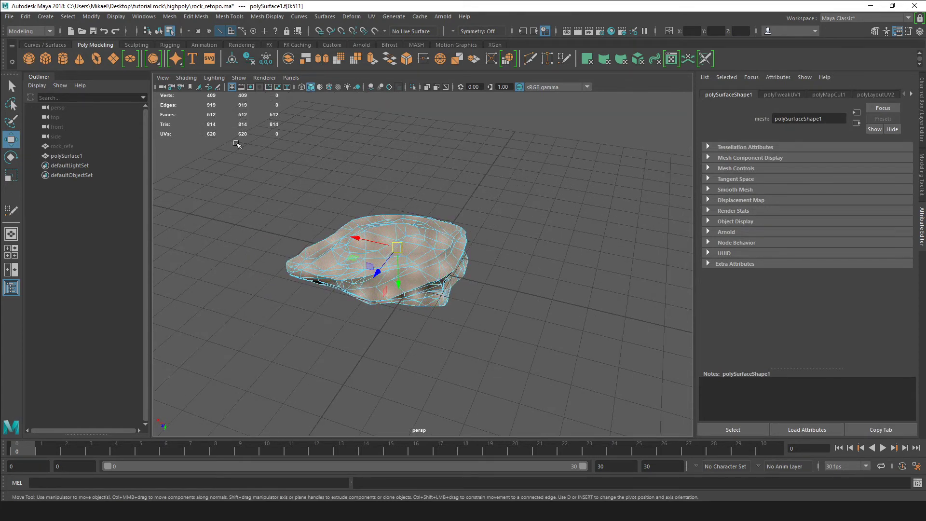
click(26, 17)
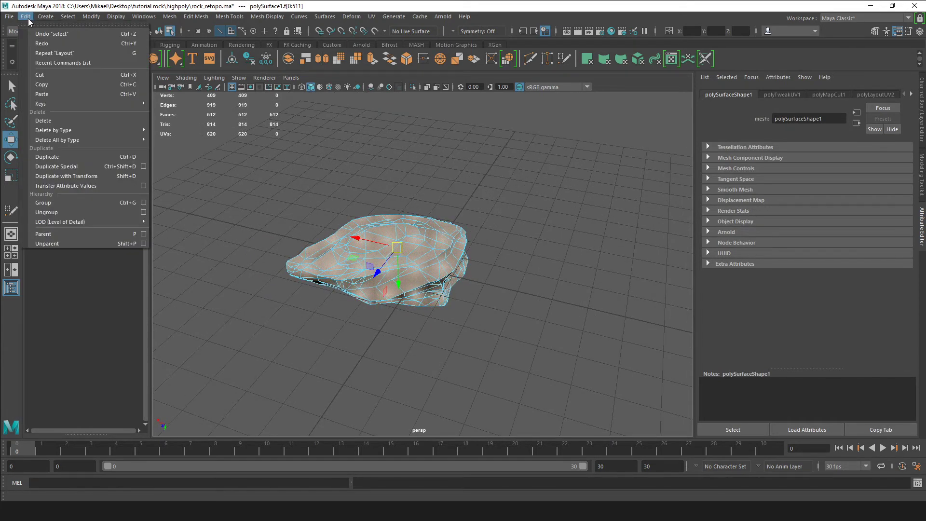
mouse_move(141, 131)
click(173, 140)
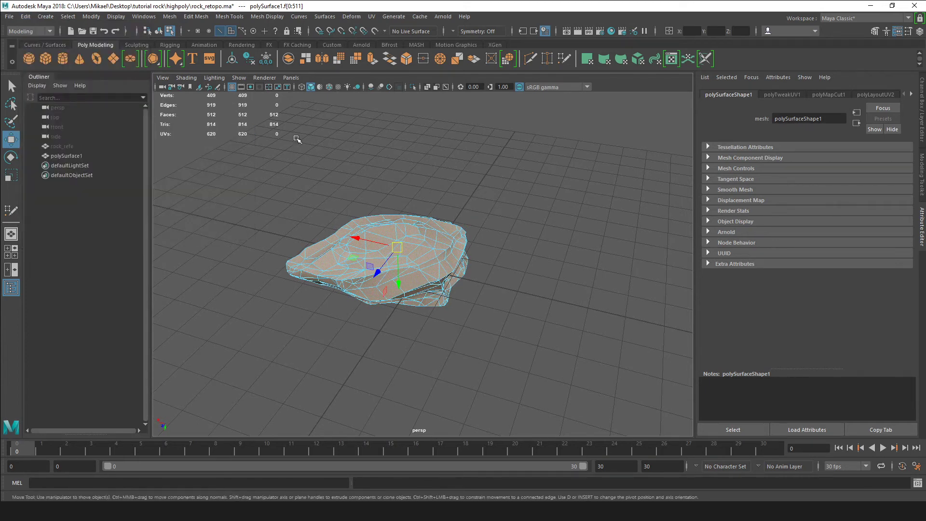
click(26, 16)
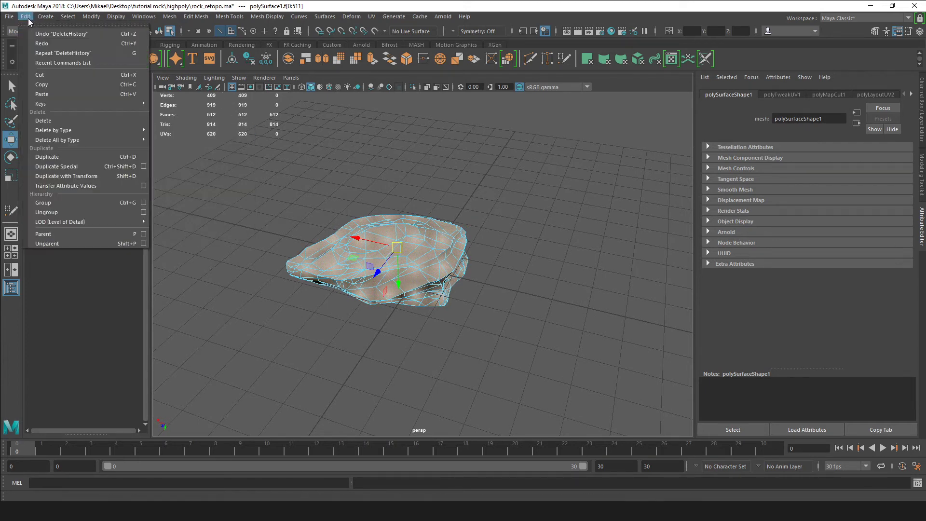
mouse_move(48, 131)
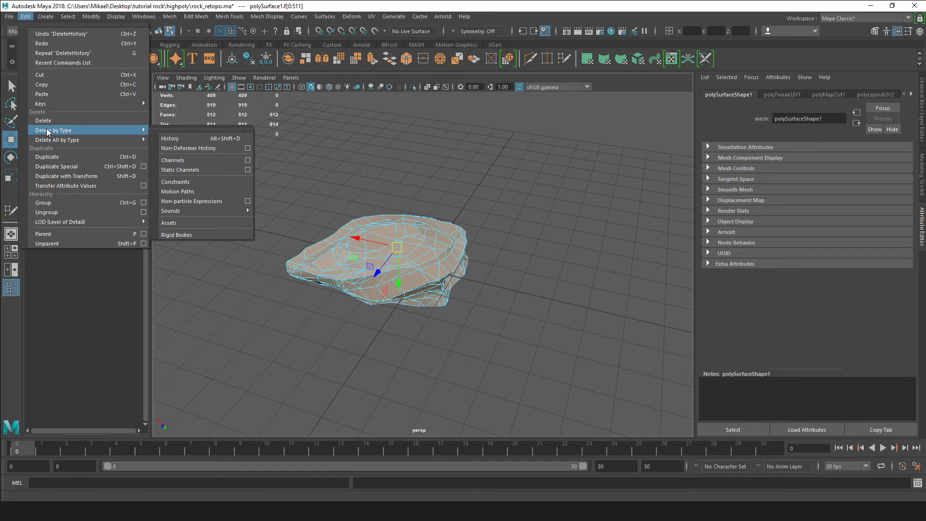
click(171, 139)
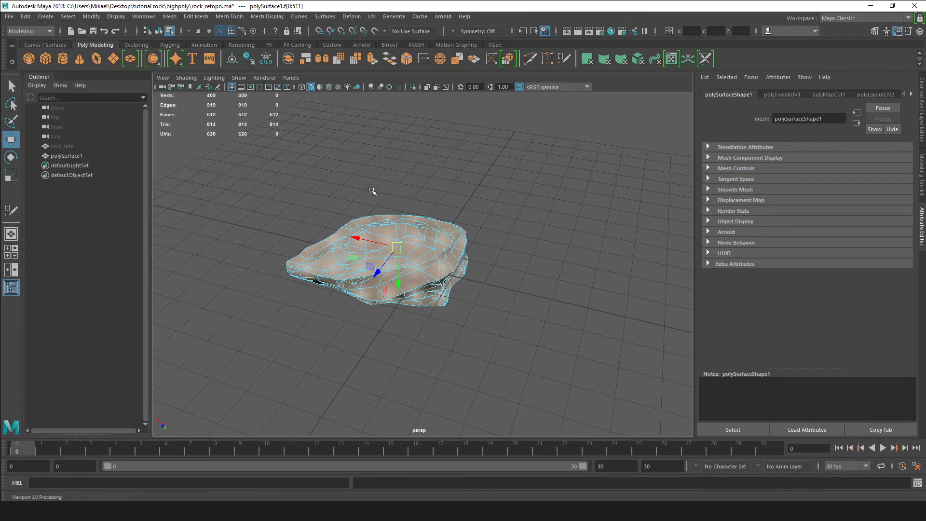
Step: Clear the face selection, select the polySurface1 object and check its attributes for remaining history nodes
click(531, 273)
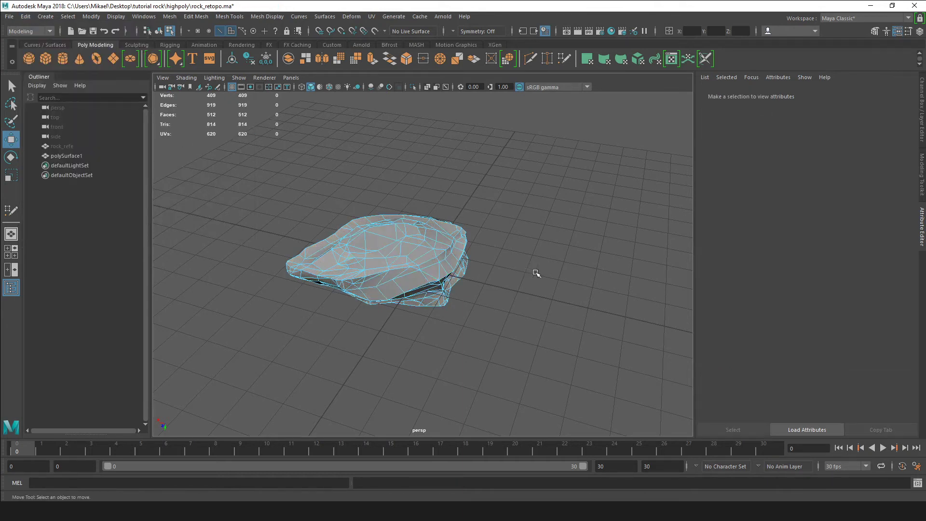
click(370, 247)
click(61, 156)
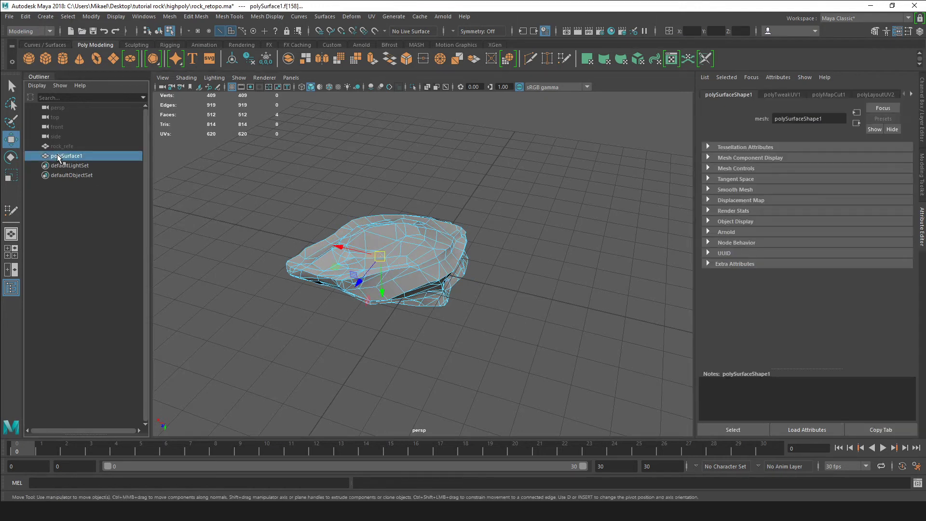
click(911, 95)
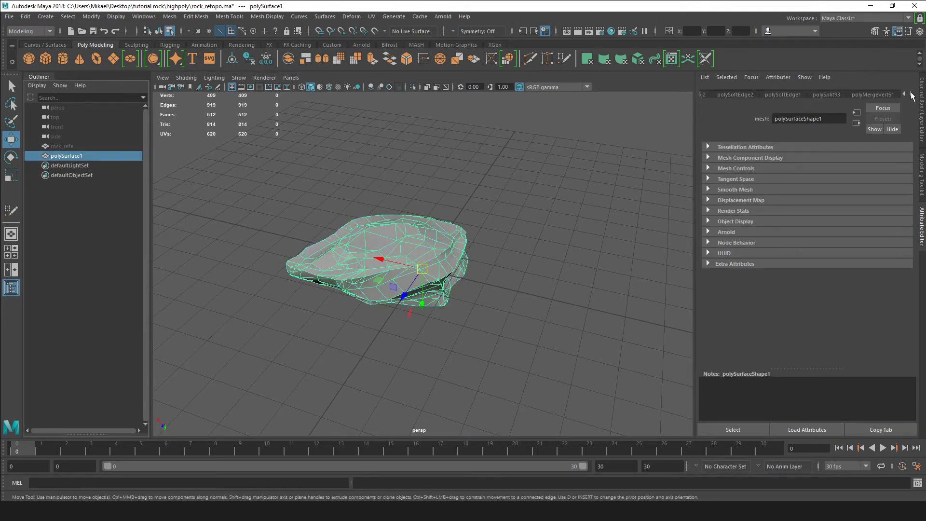
Step: Delete all construction history in the scene, then clear the selection
click(911, 94)
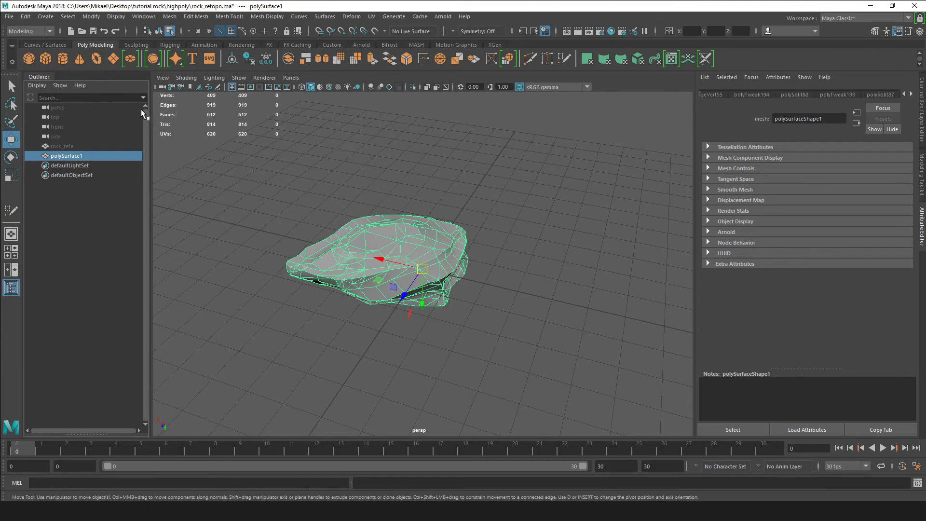
click(24, 16)
mouse_move(58, 140)
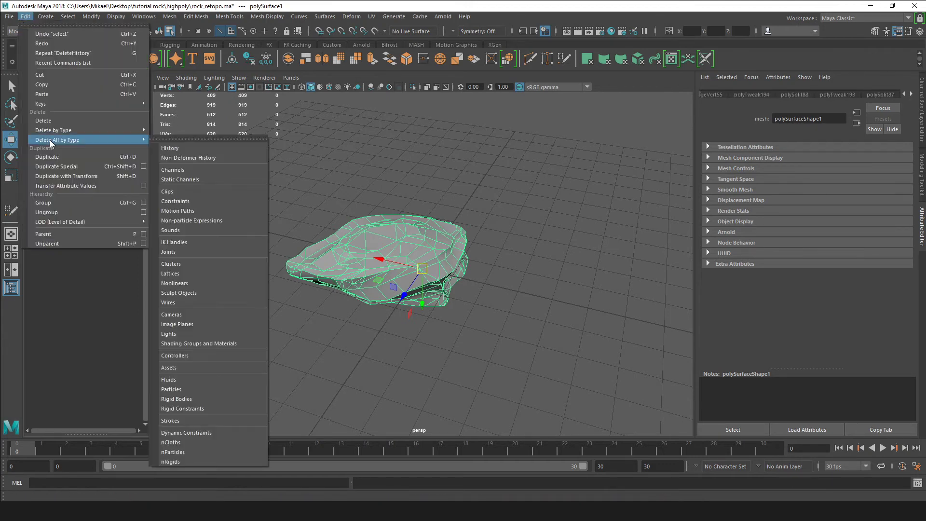
click(201, 153)
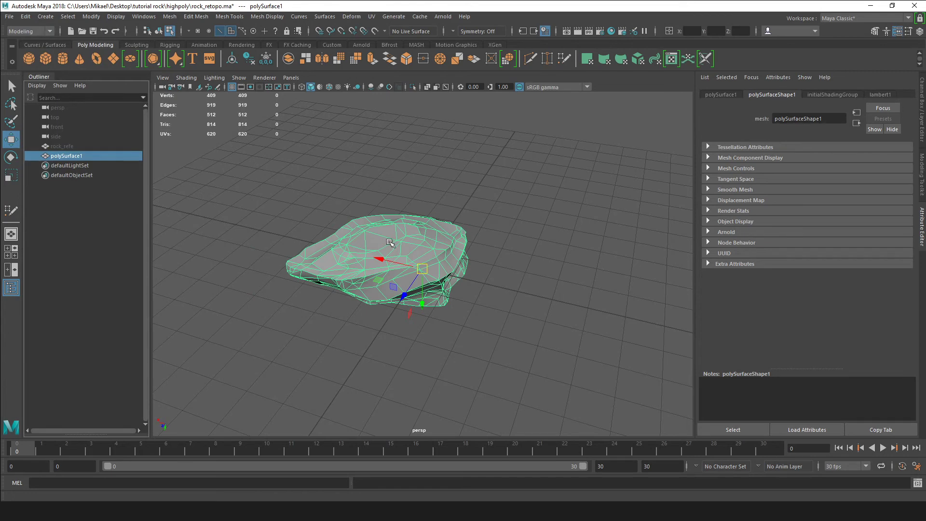
click(521, 255)
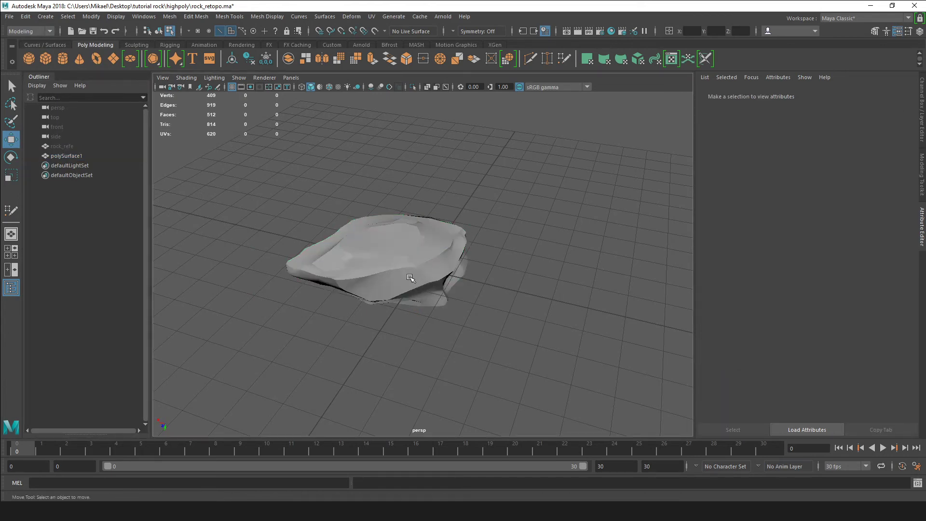
Step: Select polySurface1 and assign a new Lambert material to it
alt+drag(409, 277, 395, 261)
click(72, 157)
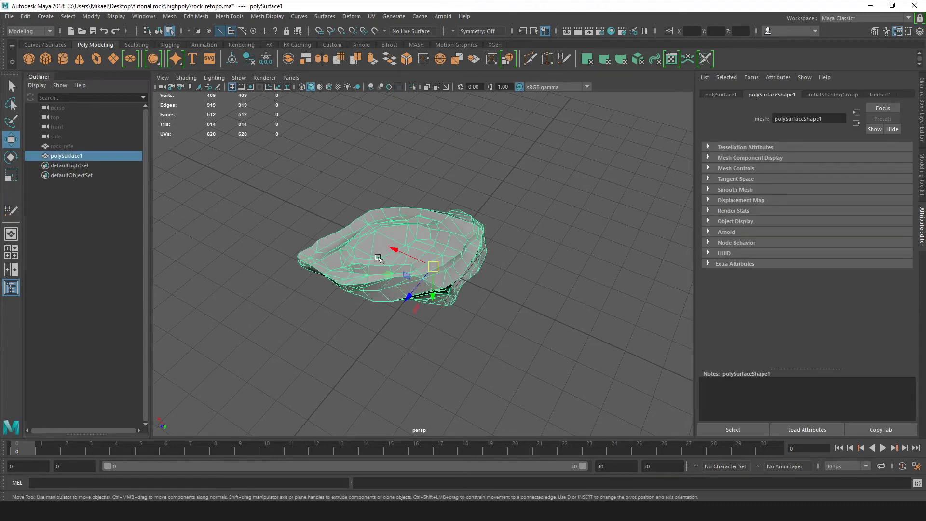
right_drag(375, 233, 377, 258)
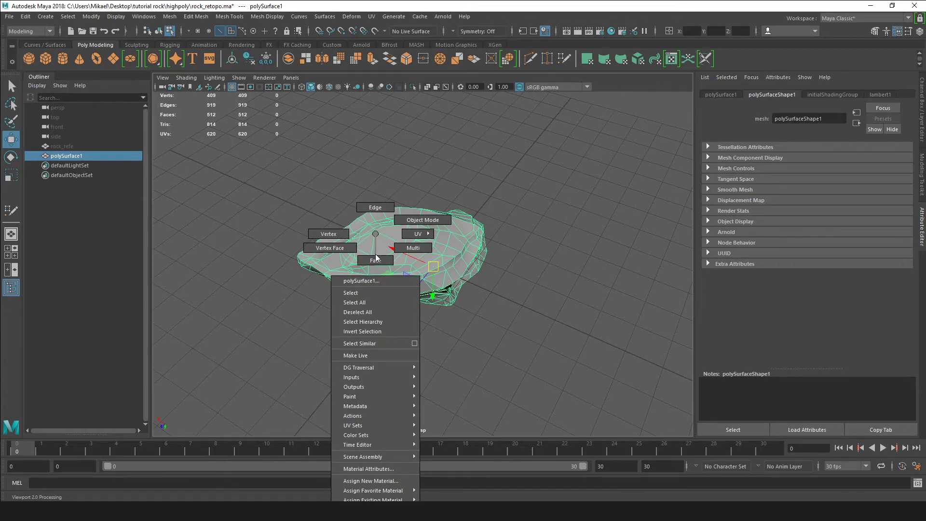
click(371, 481)
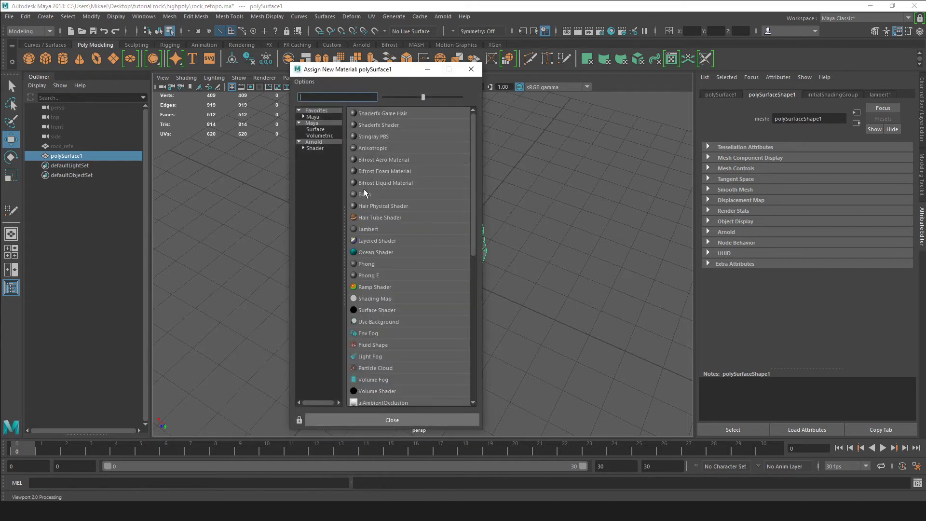
click(368, 230)
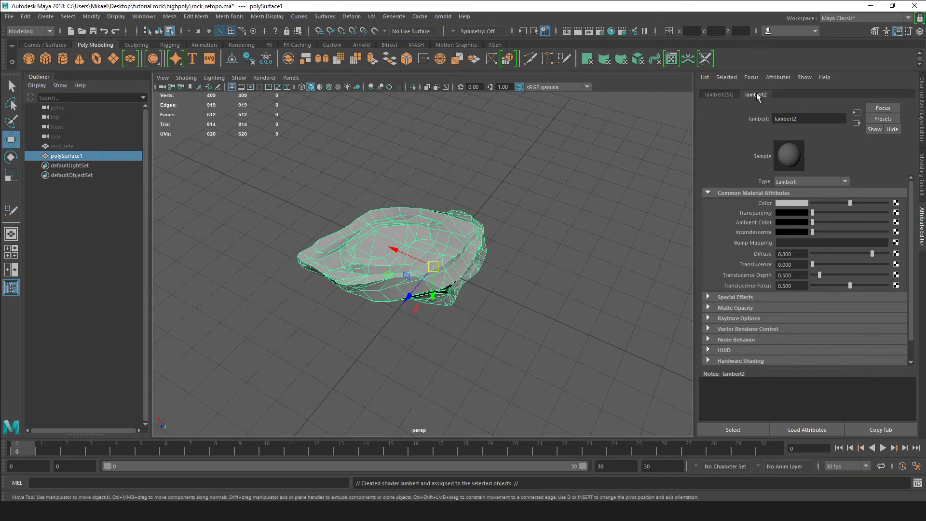
Step: Rename the new Lambert material to rock and check that it is assigned to polySurface1
double_click(811, 120)
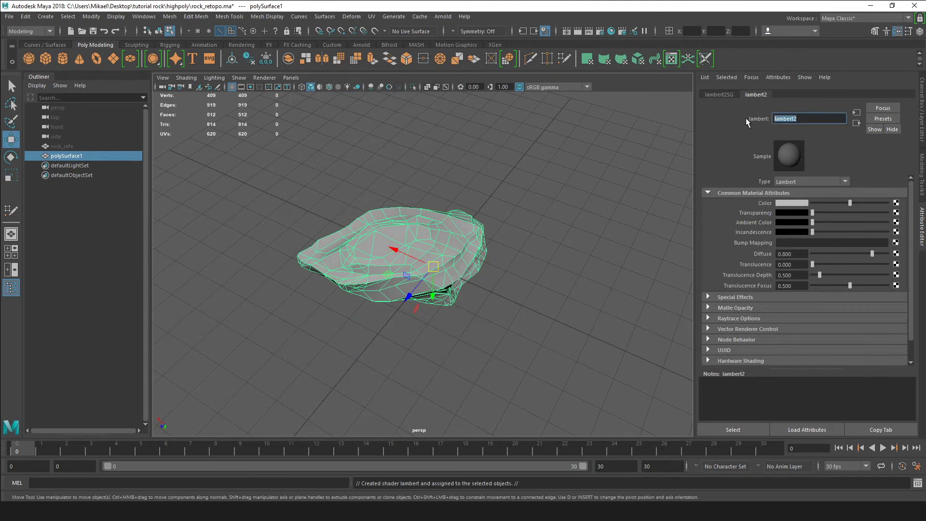
text(rock)
key(Return)
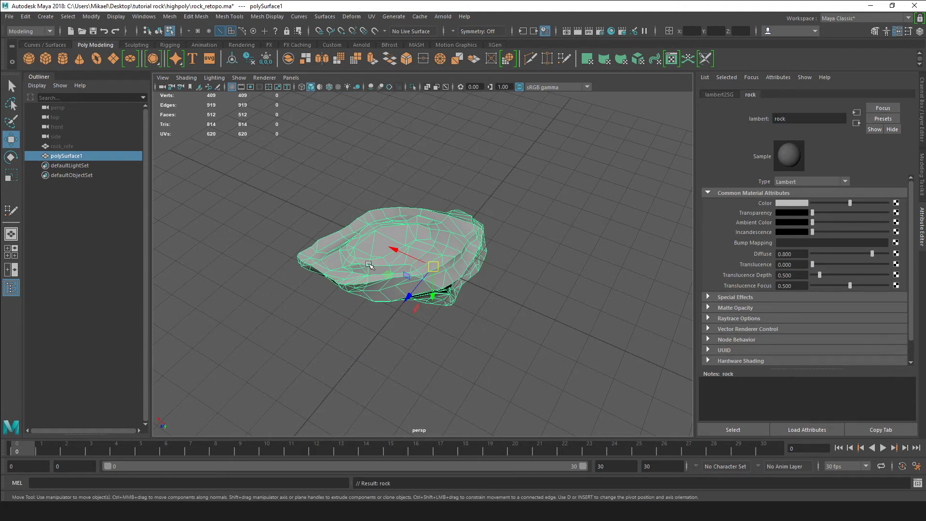
click(68, 146)
click(68, 155)
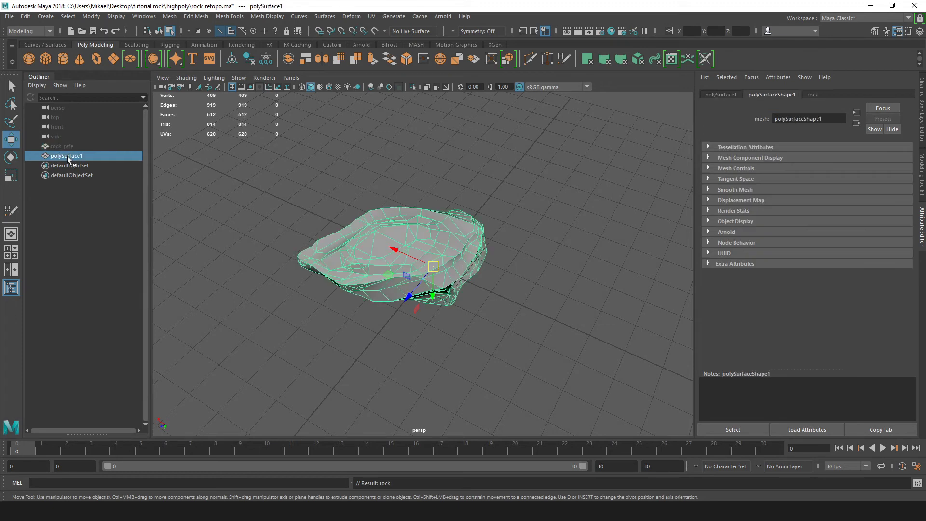
click(814, 94)
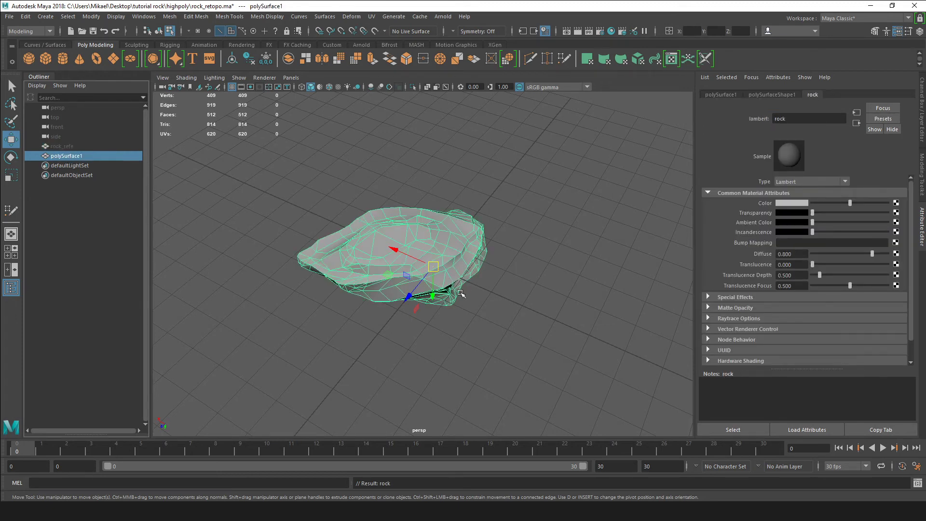
Step: Select all of the rock's faces and run mesh Cleanup for faces with more than 4 sides, faces with holes, lamina faces and nonmanifold geometry
alt+drag(467, 265, 405, 261)
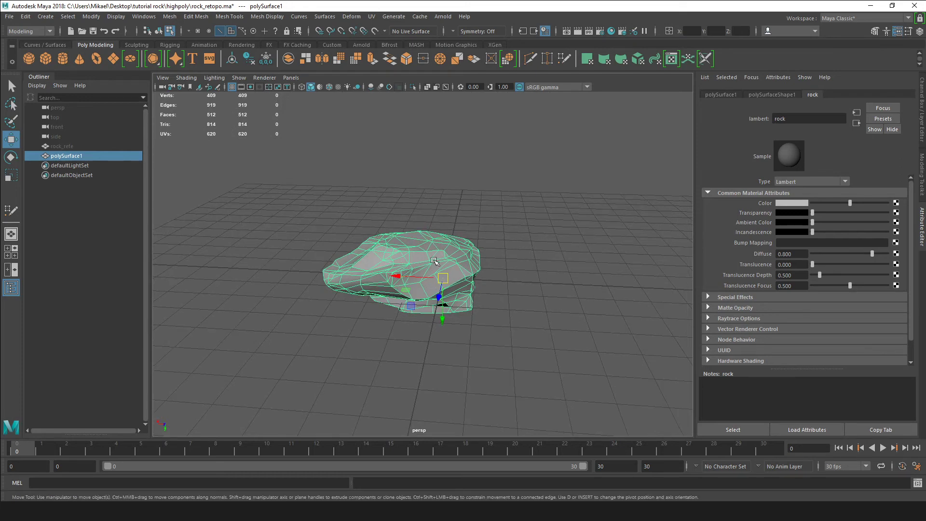
alt+drag(407, 264, 418, 284)
right_drag(399, 263, 398, 278)
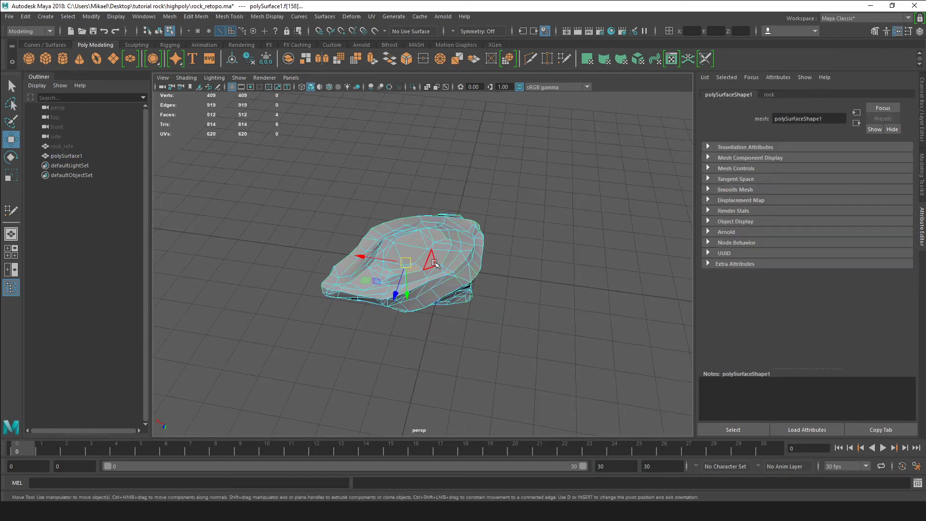
double_click(435, 264)
click(45, 16)
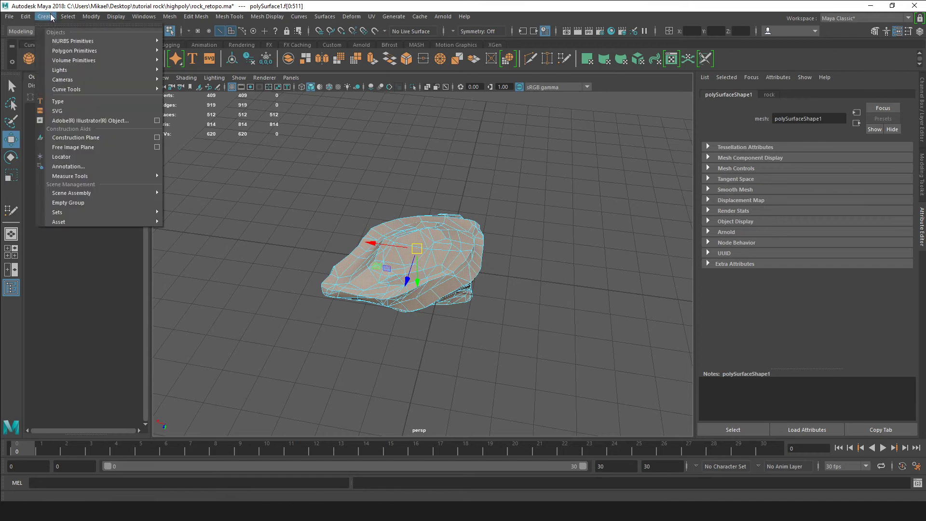
mouse_move(27, 18)
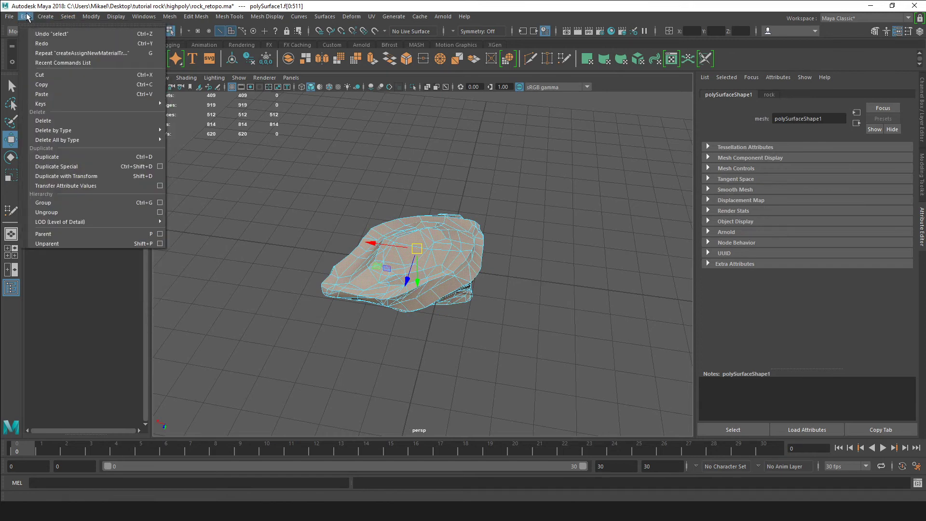
mouse_move(172, 18)
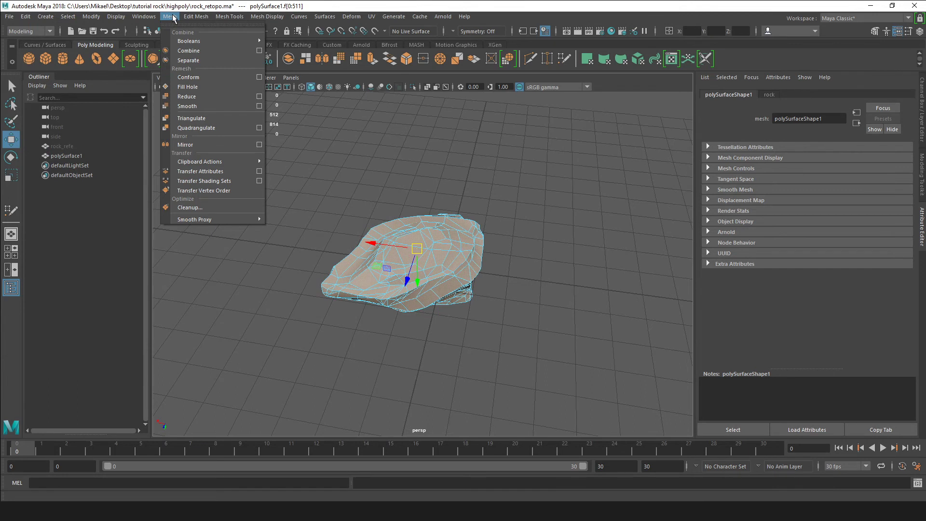
click(186, 207)
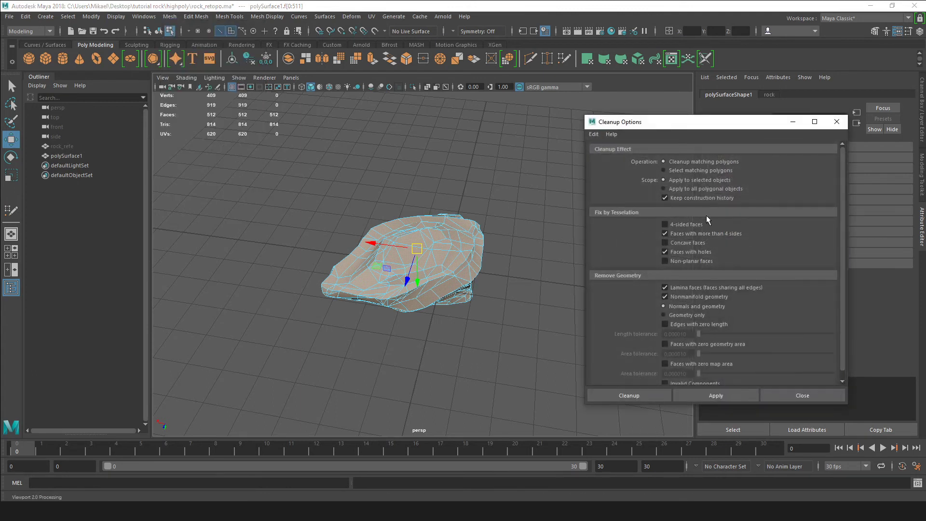
click(645, 394)
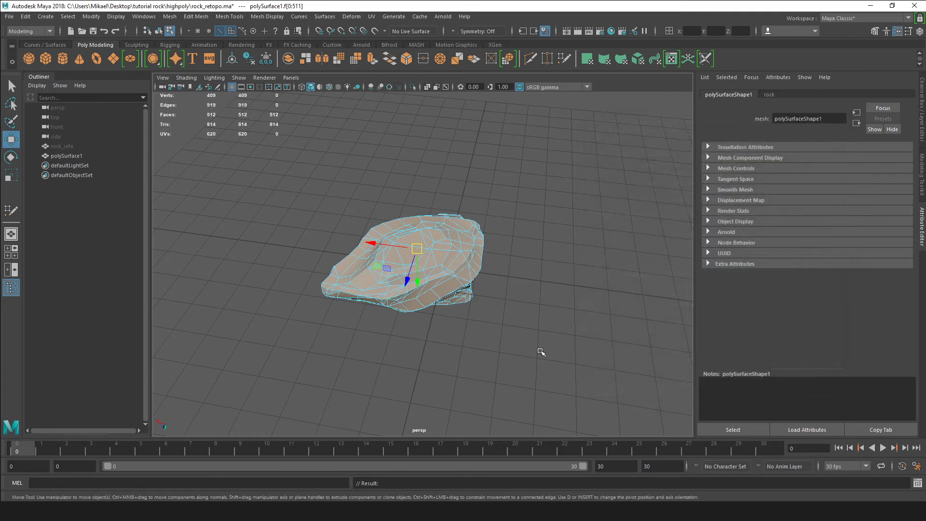
click(535, 350)
Step: Inspect the rock from other angles and delete the rock_refe reference mesh
alt+drag(497, 321, 459, 308)
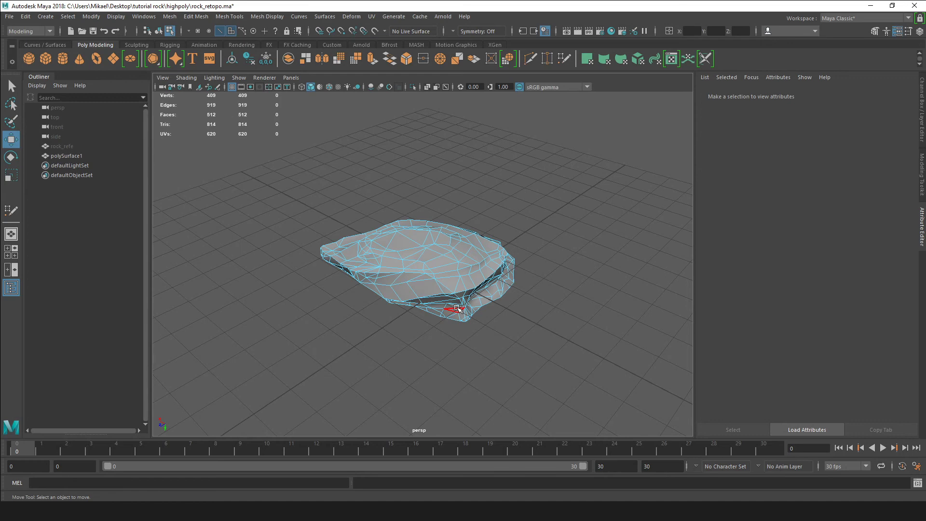
alt+drag(470, 320, 347, 279)
click(65, 146)
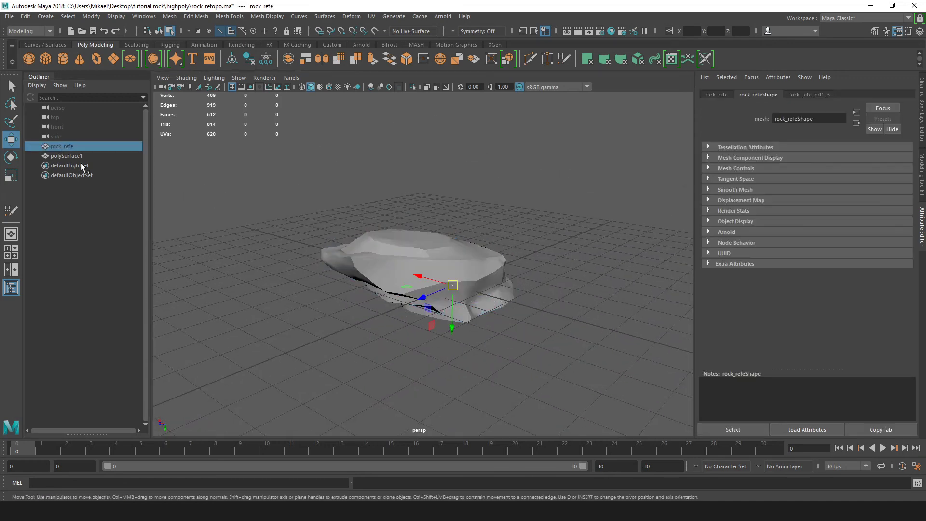
key(Delete)
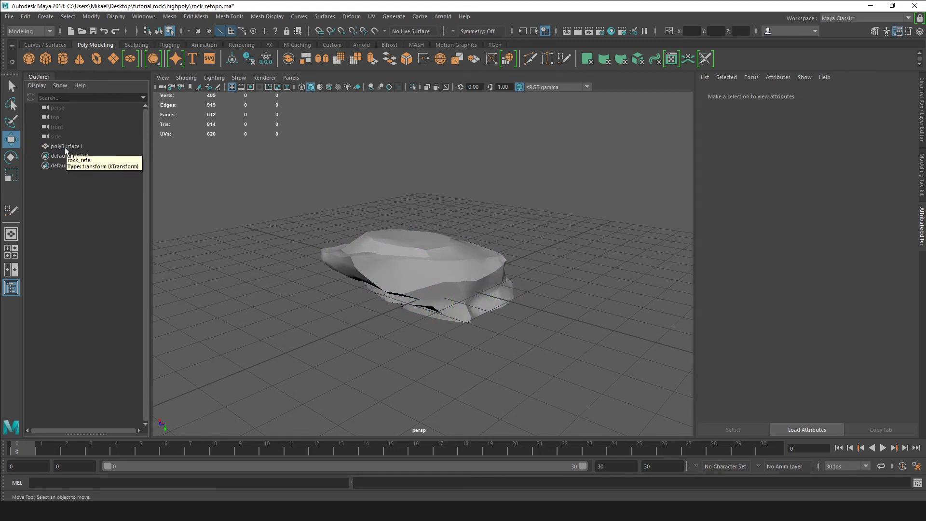
Step: Rename polySurface1 to rock_low
double_click(63, 146)
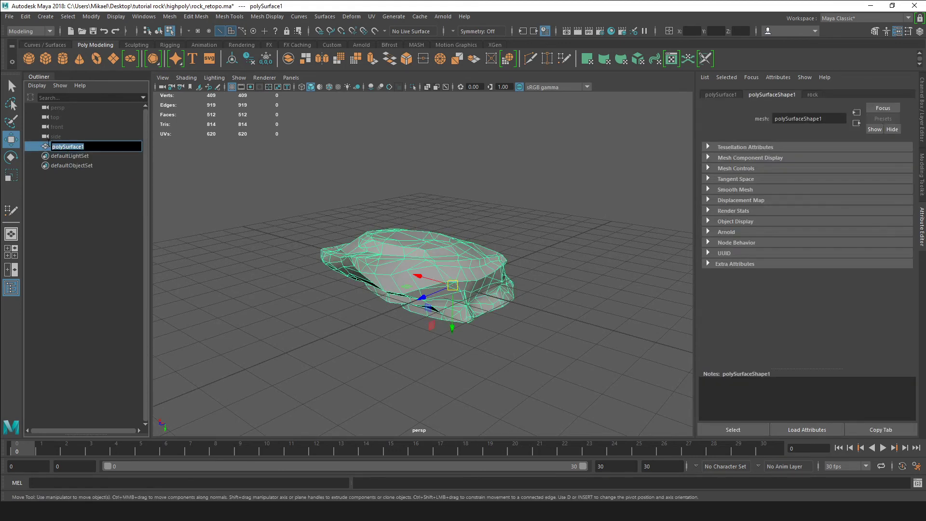
text(rock_low)
key(Return)
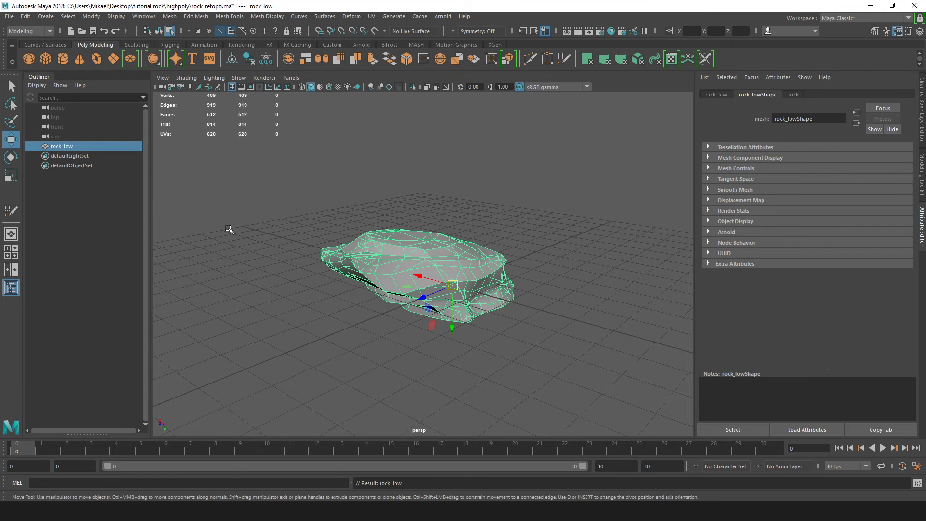
Step: Export the selected rock_low mesh as FBX to Desktop\tutorial rock\lowpoly, replacing the existing rock_low.fbx
click(26, 17)
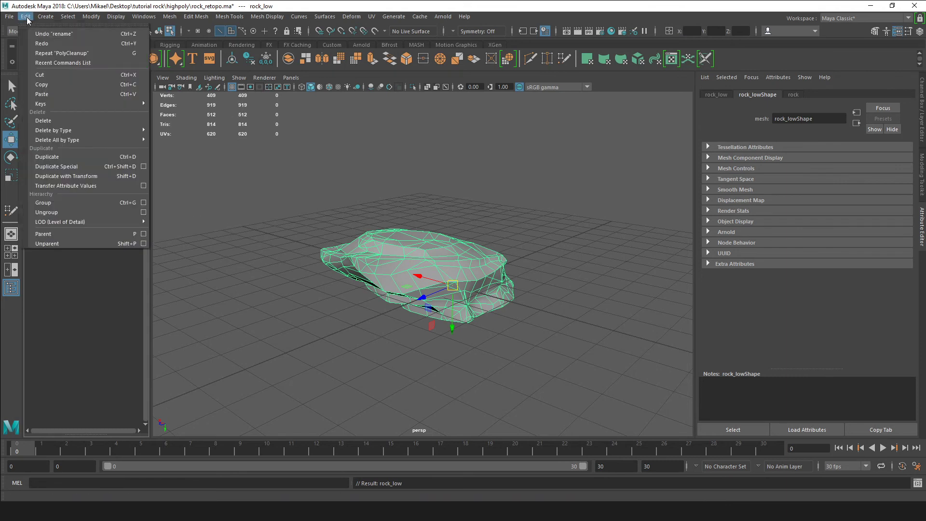
mouse_move(8, 18)
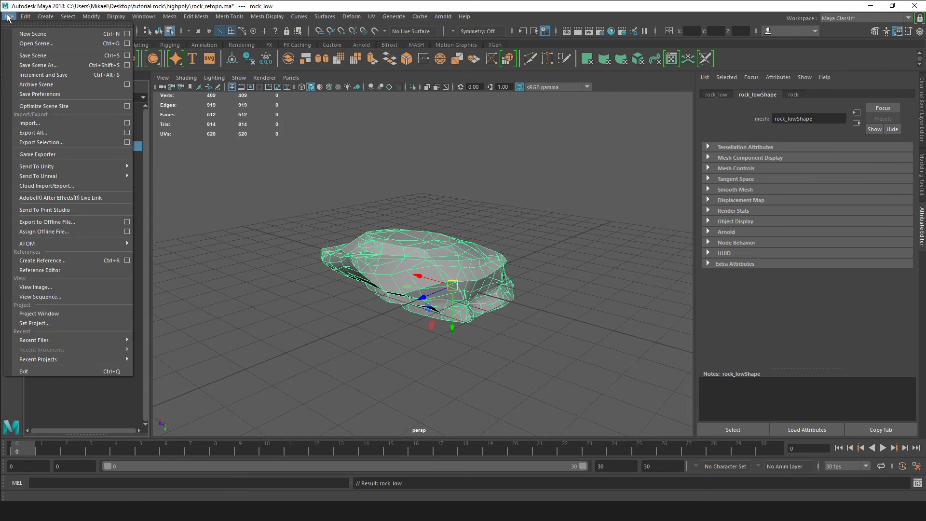
click(39, 142)
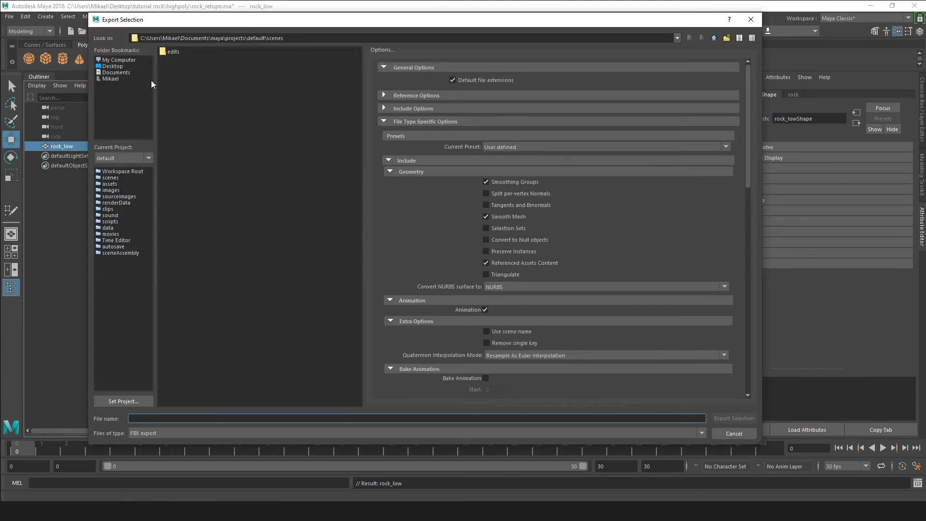
click(113, 66)
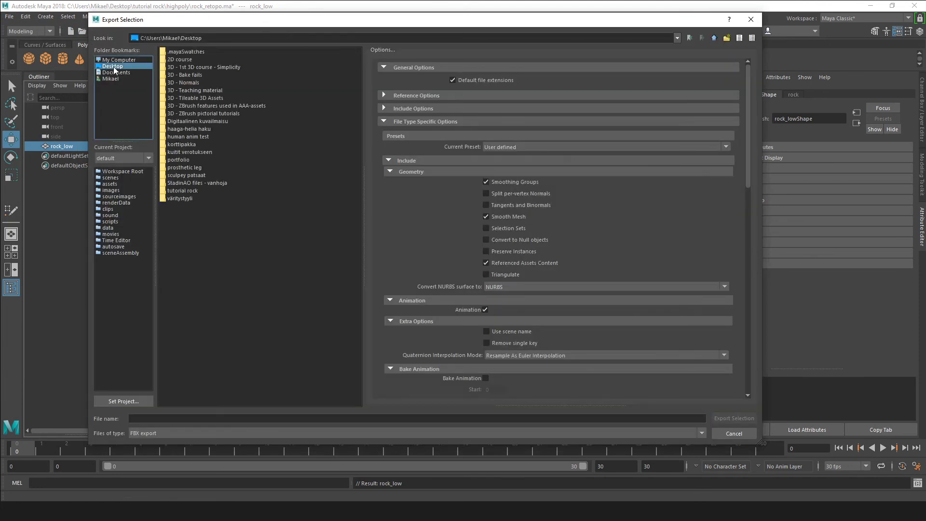
double_click(184, 191)
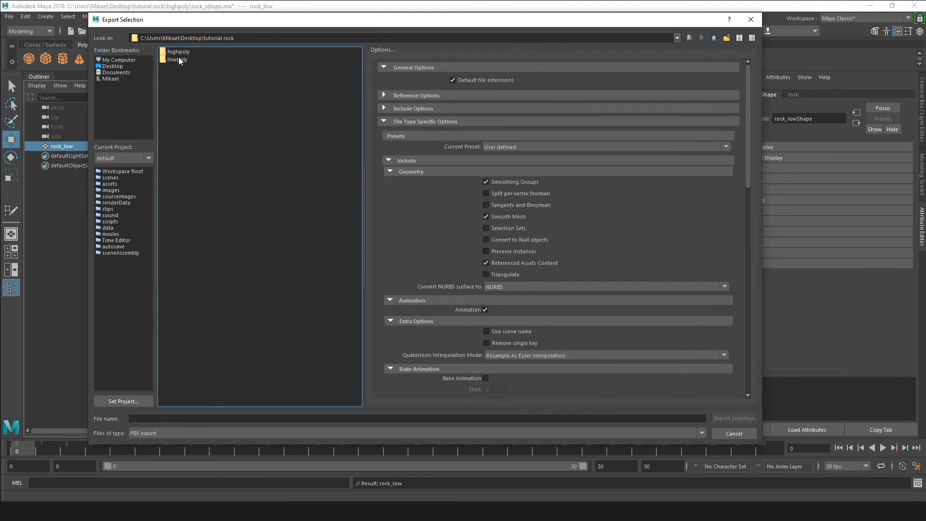
double_click(177, 60)
click(182, 51)
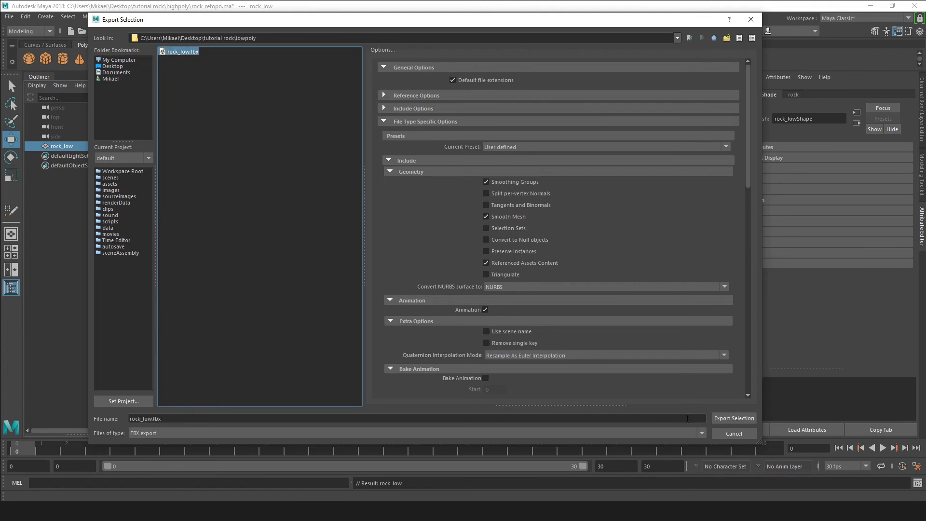
click(723, 420)
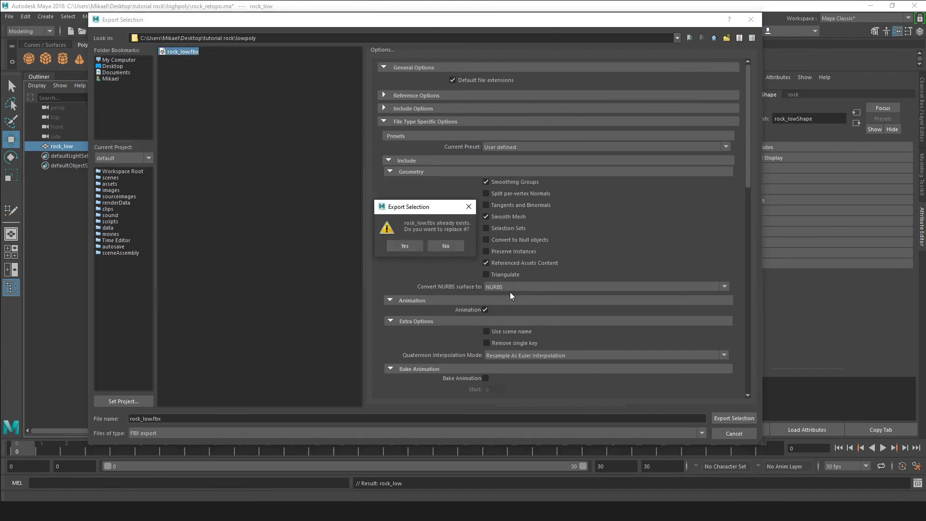
click(405, 246)
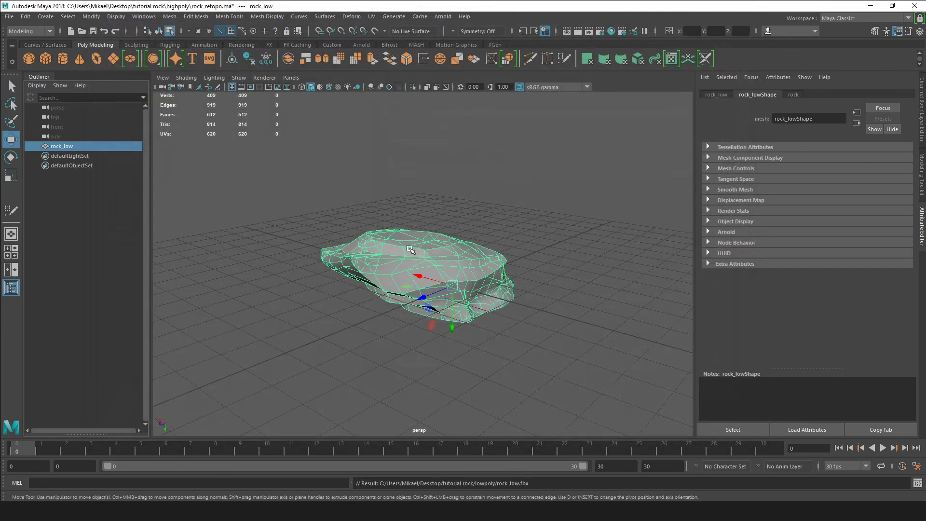